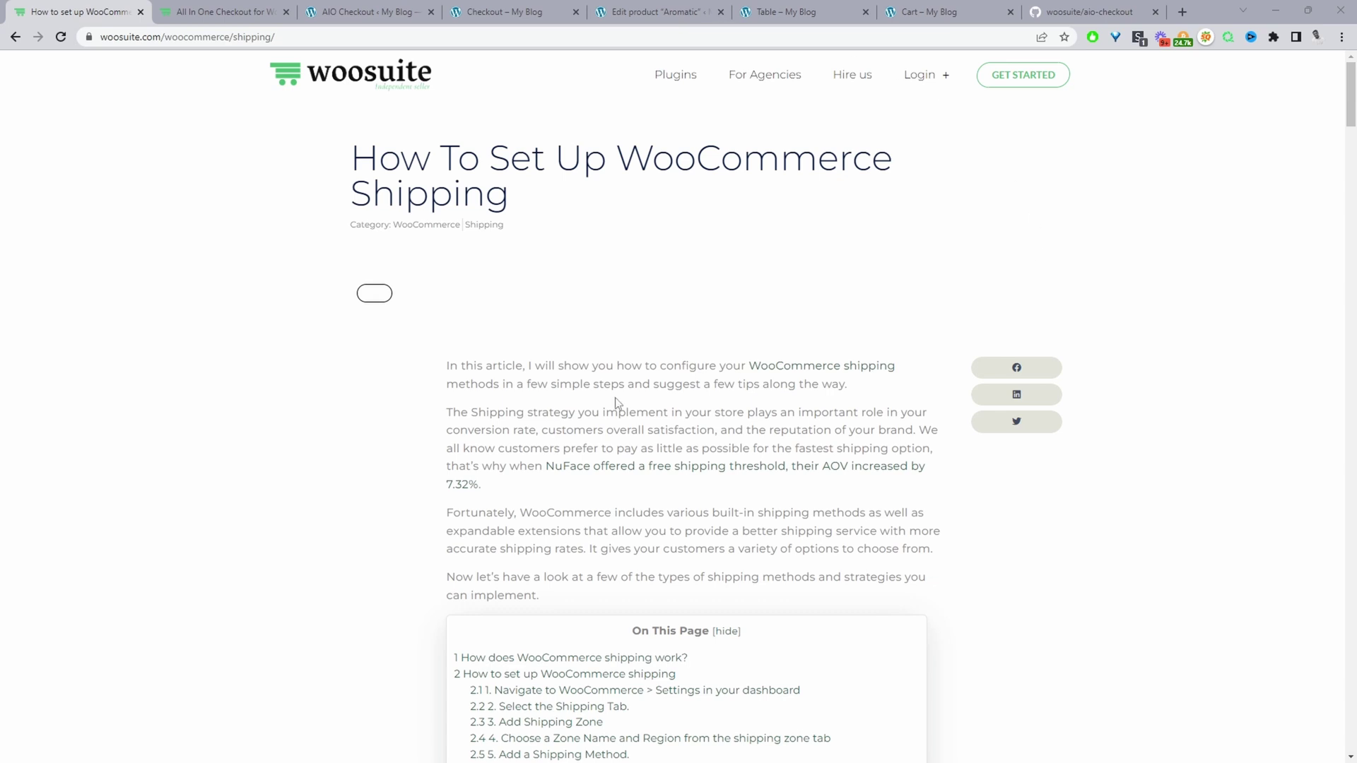
- Scroll the Woosuite article down to the 'How does WooCommerce shipping work?' section
scroll(602, 409, "down", 4)
scroll(603, 409, "down", 6)
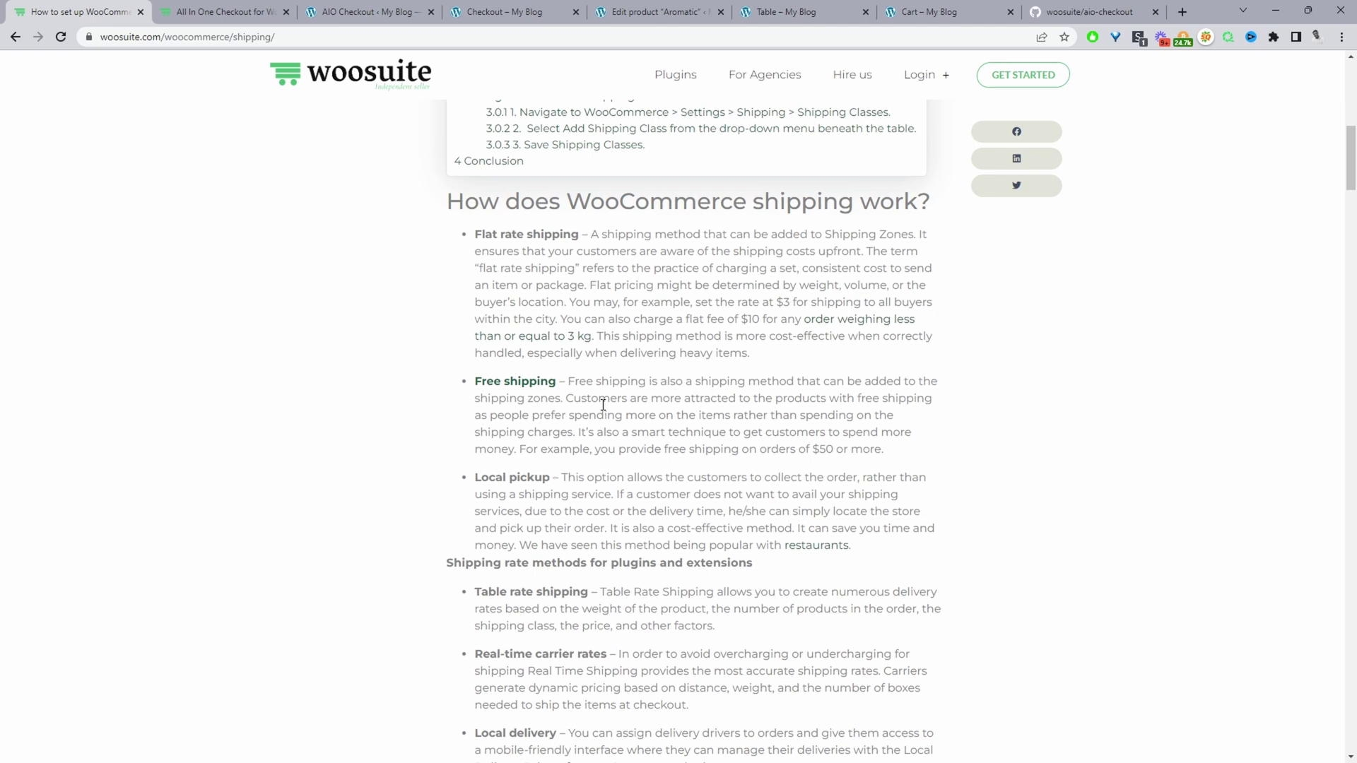
- Read on to 'How to set up WooCommerce shipping', then close the article tab with Ctrl+W
scroll(770, 422, "down", 1)
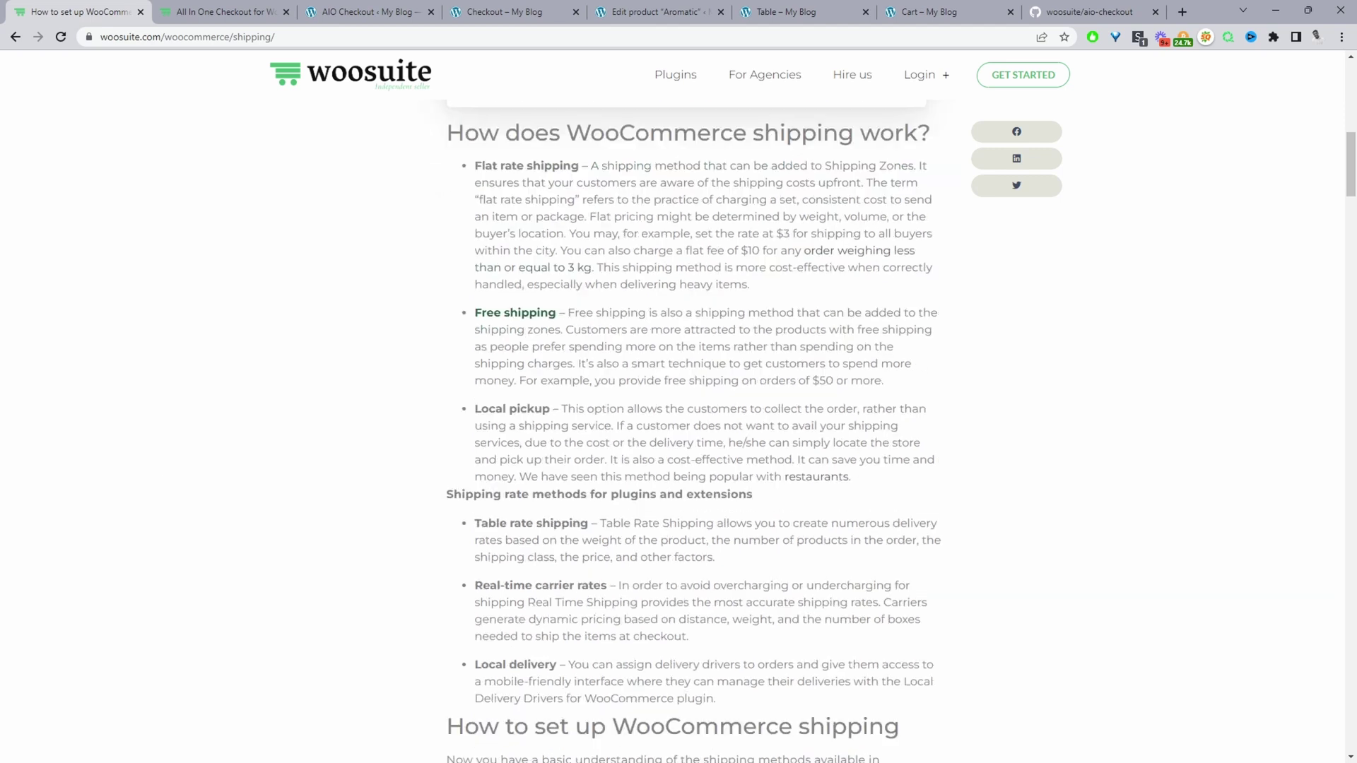
scroll(316, 457, "down", 1)
scroll(317, 457, "down", 1)
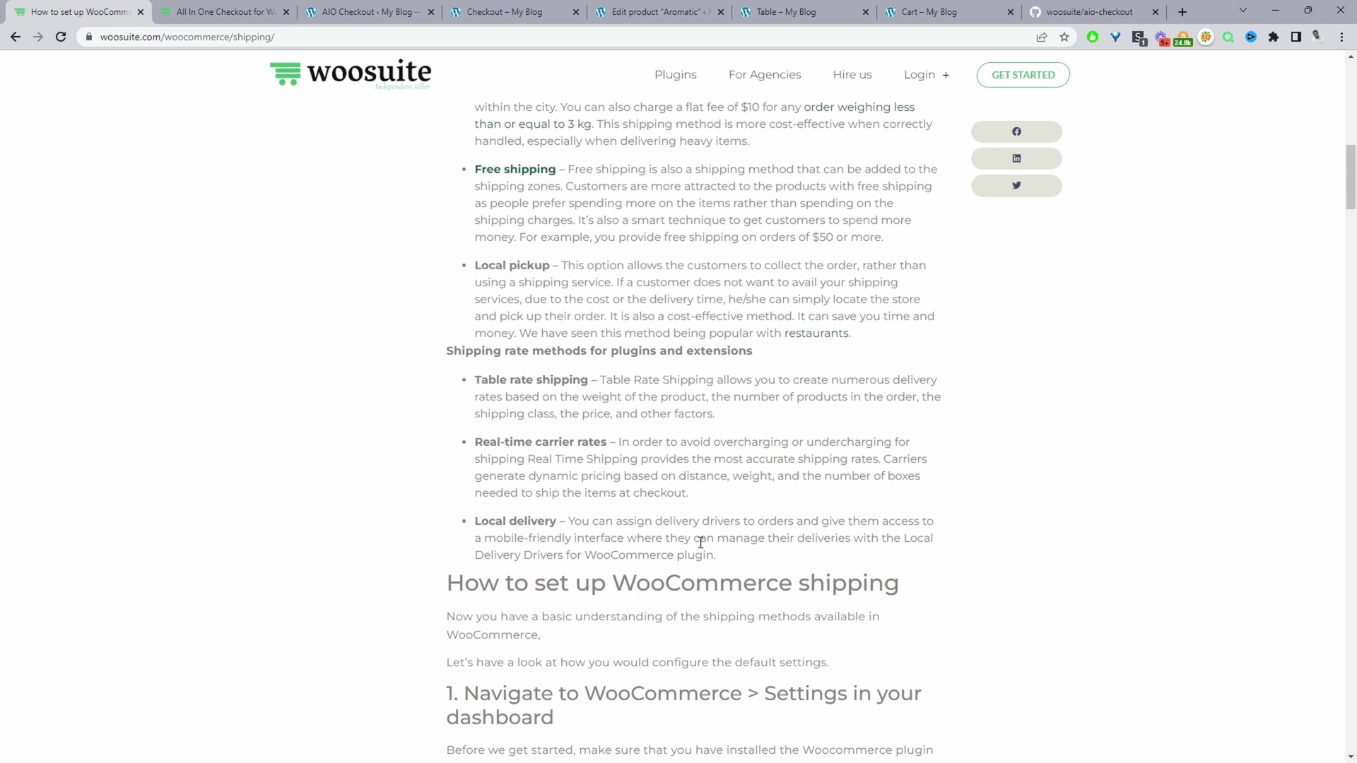
key("ctrl+w")
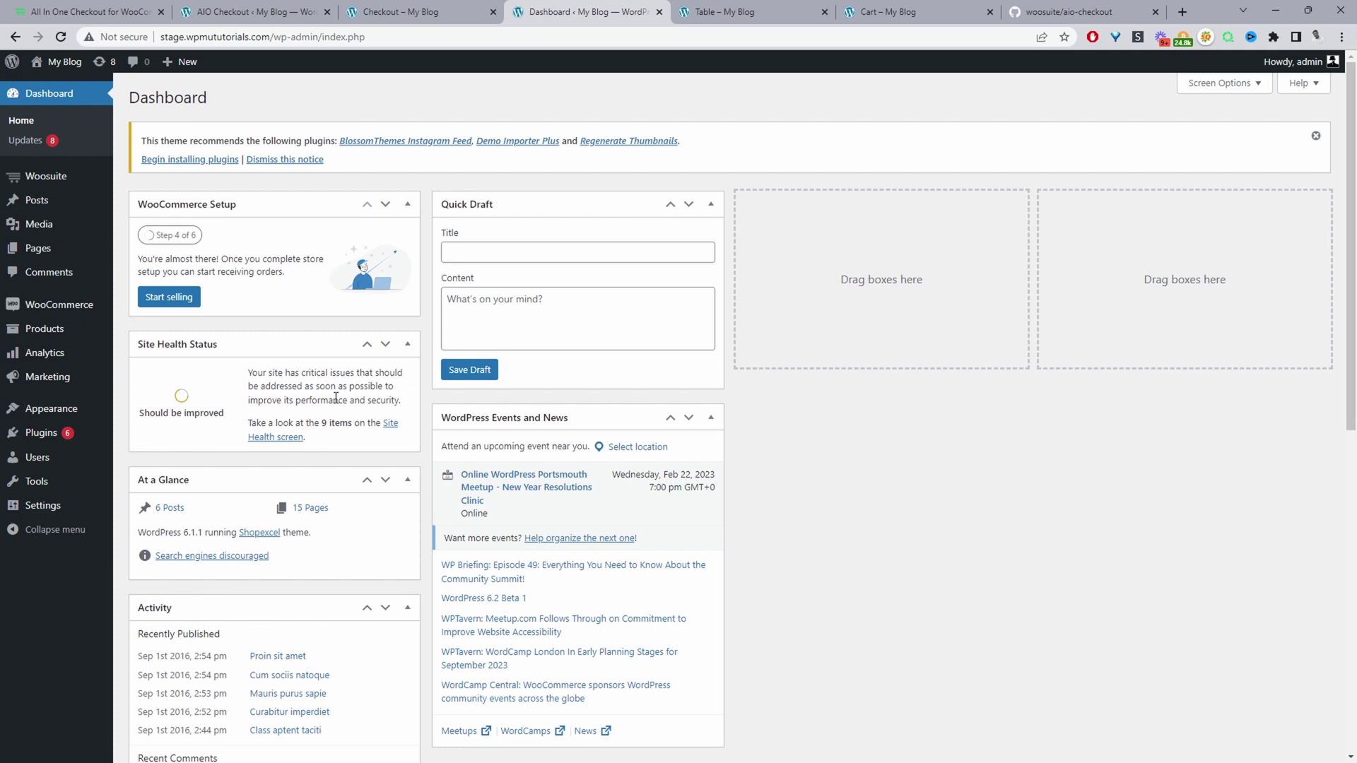
- Open WooCommerce Settings and highlight the General options heading and the selling/shipping location labels
mouse_move(84, 310)
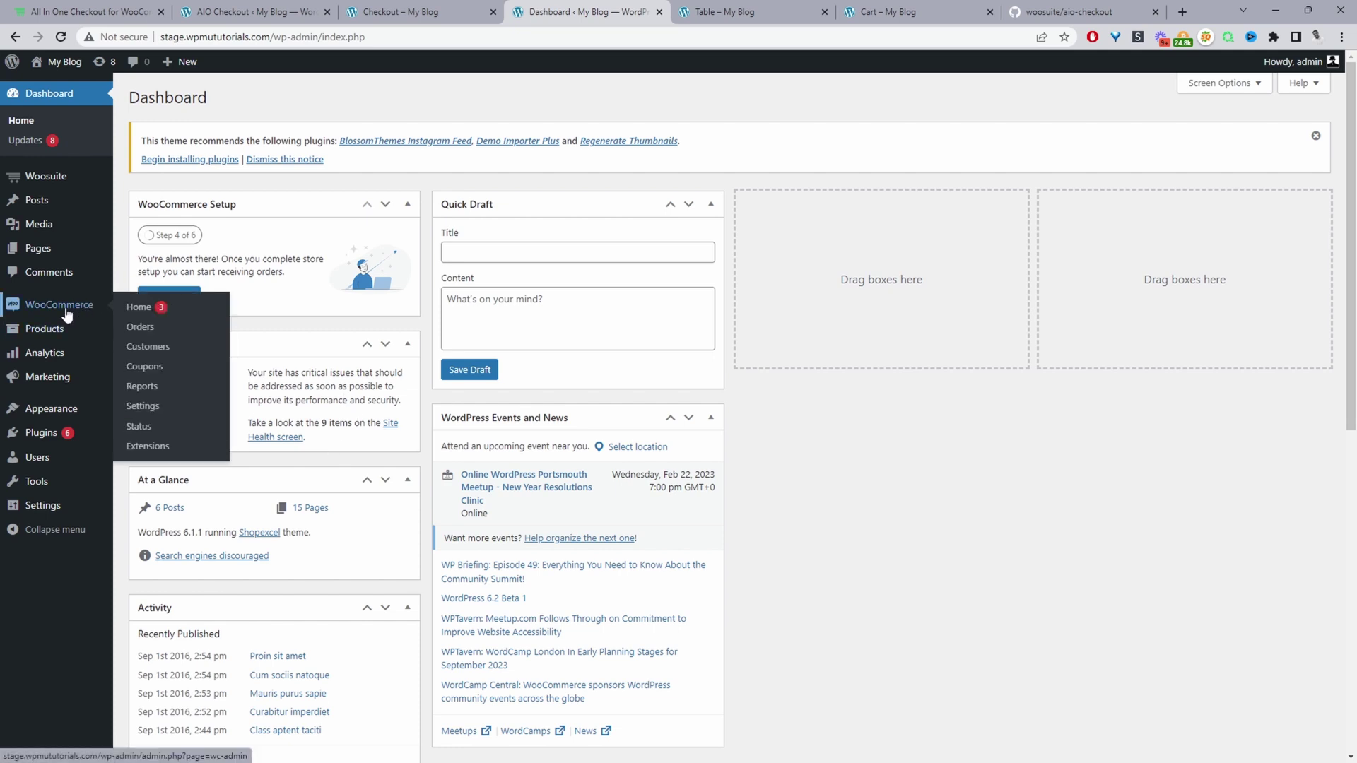
left_click(142, 406)
scroll(260, 367, "down", 4)
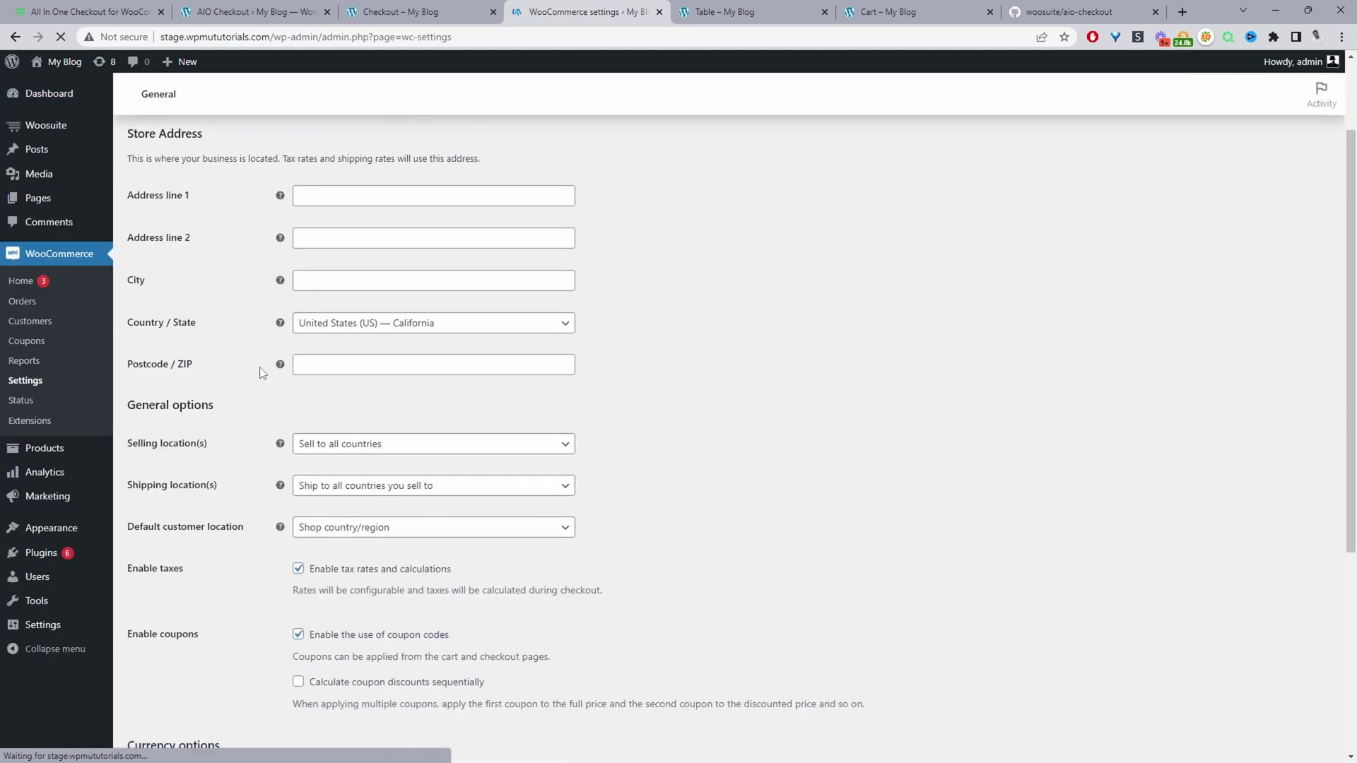
scroll(254, 375, "up", 3)
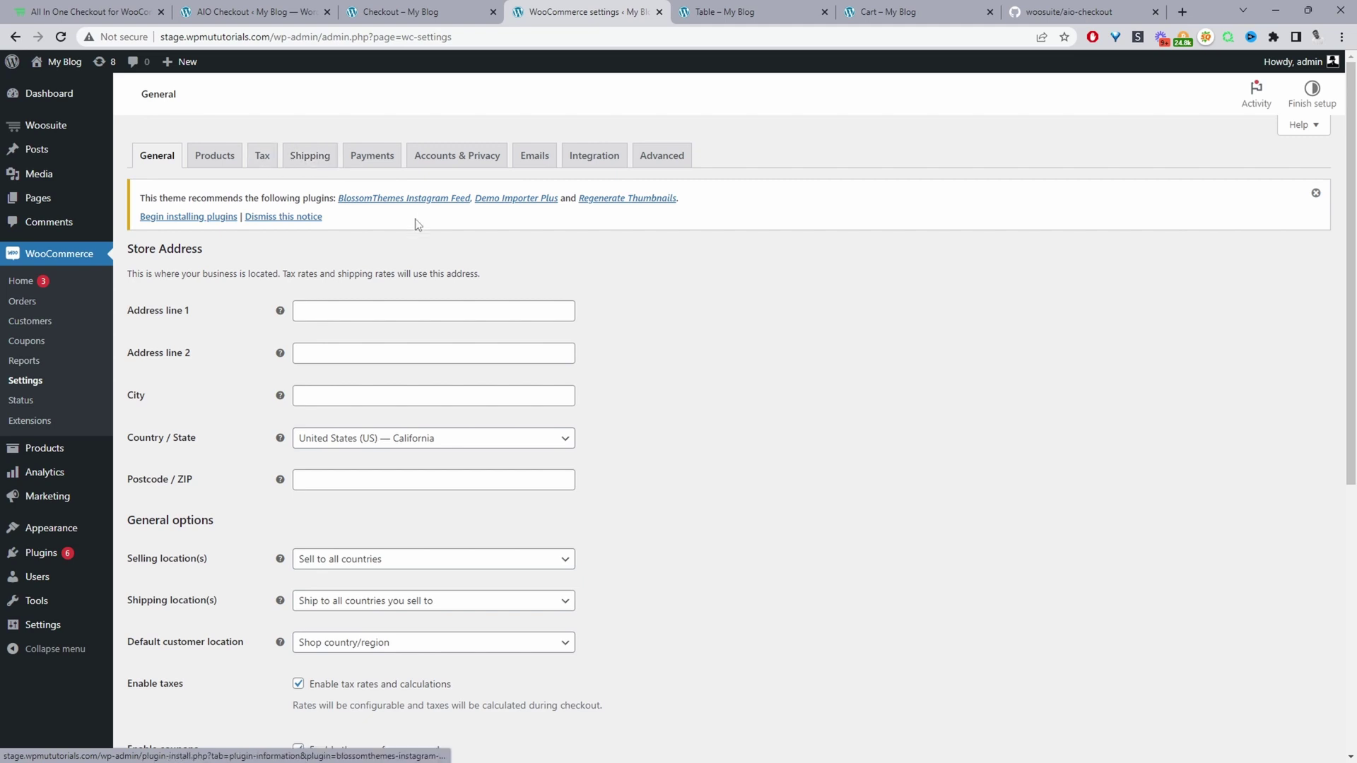
scroll(424, 298, "down", 1)
scroll(424, 298, "down", 2)
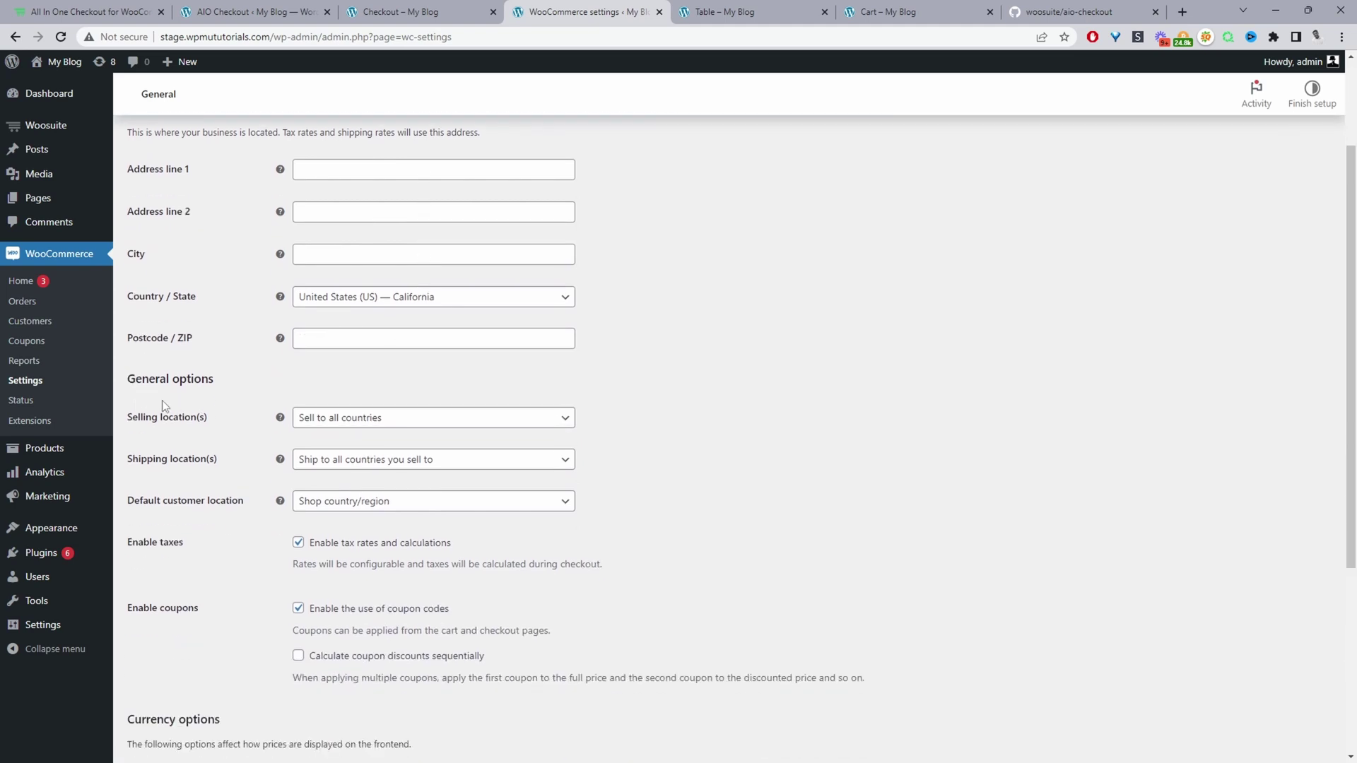
left_click_drag(143, 379, 214, 379)
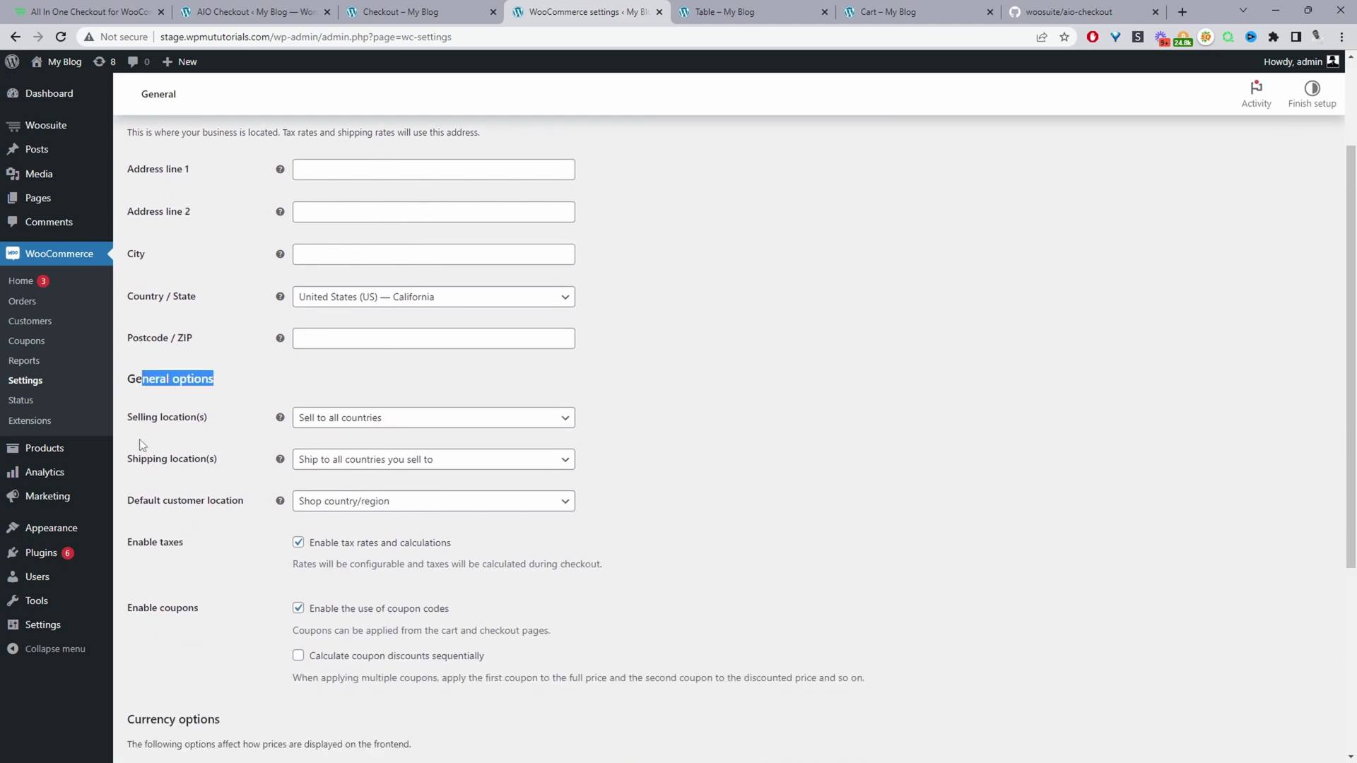
left_click_drag(127, 411, 182, 470)
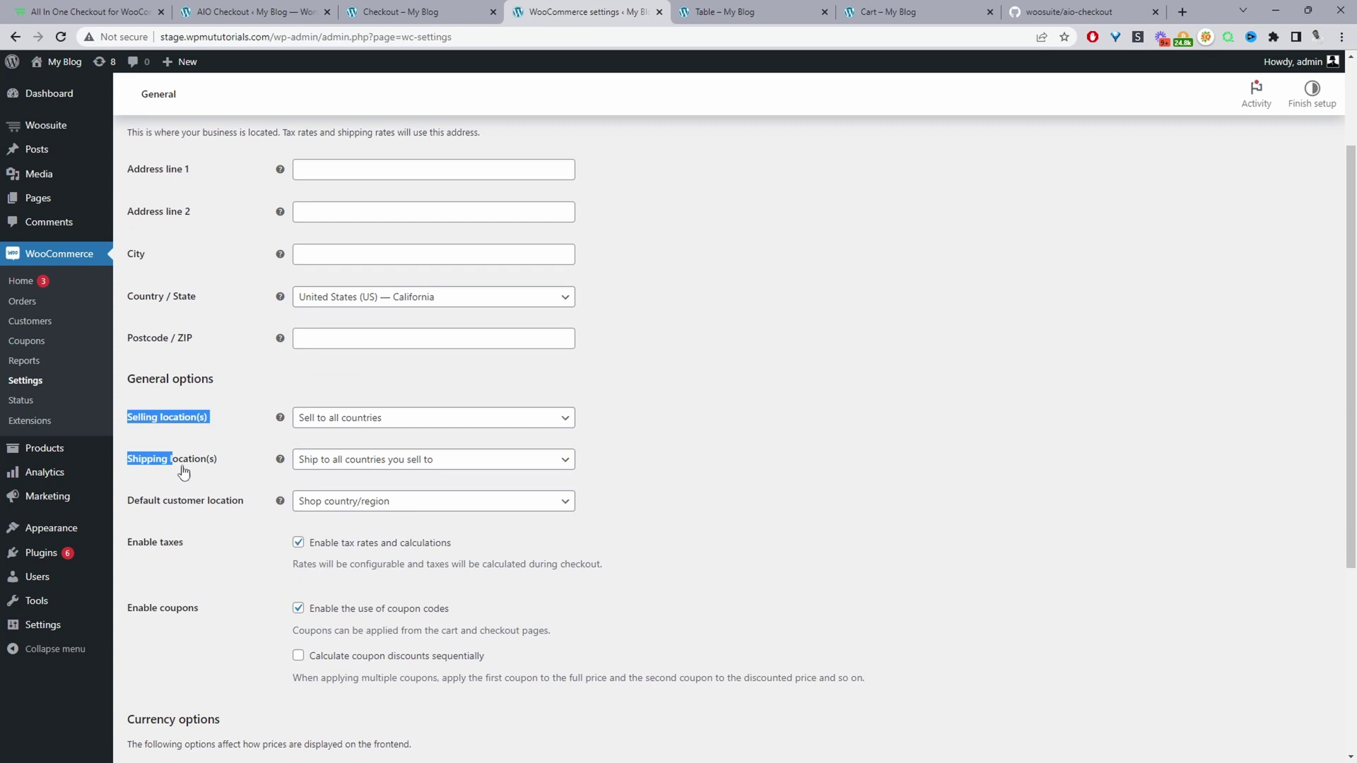
- Switch Shipping location(s) to Disable shipping, then back to 'Ship to all countries you sell to'
left_click(395, 467)
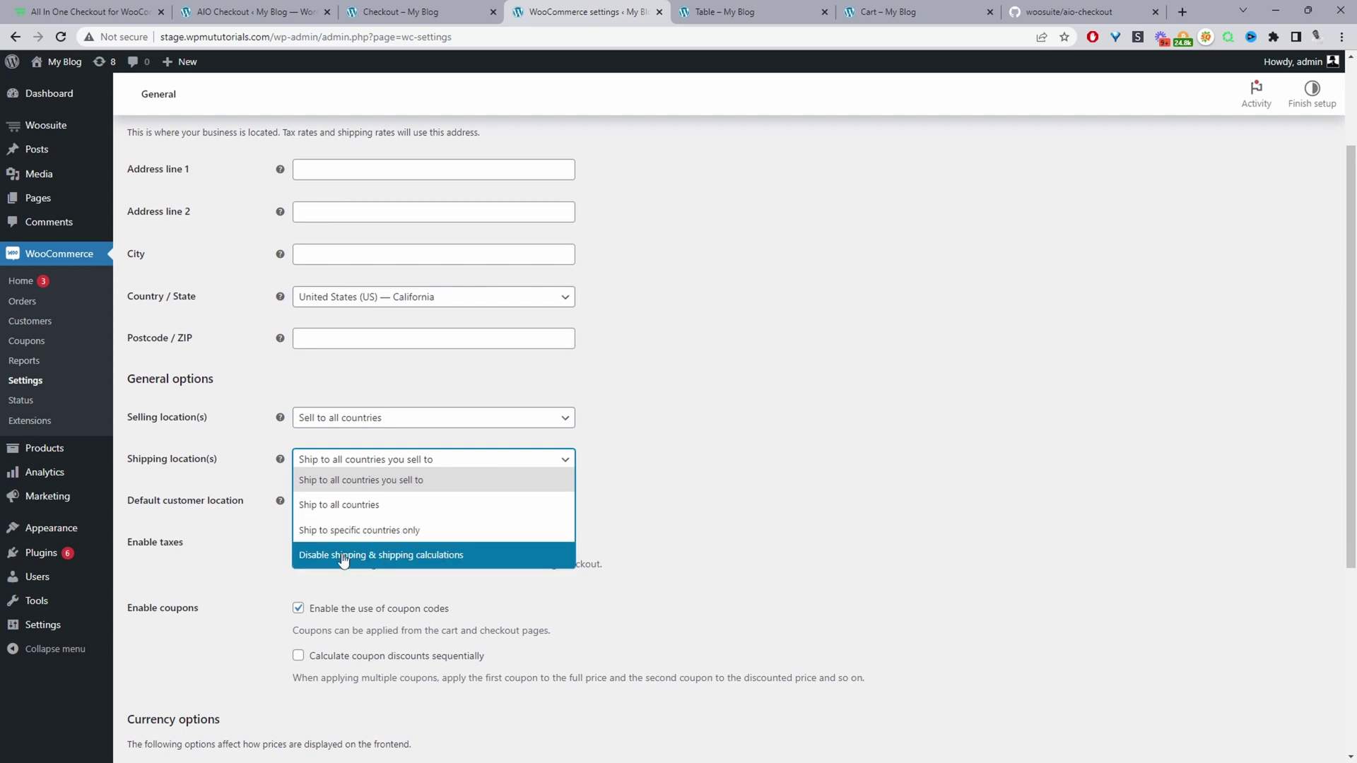
left_click(430, 557)
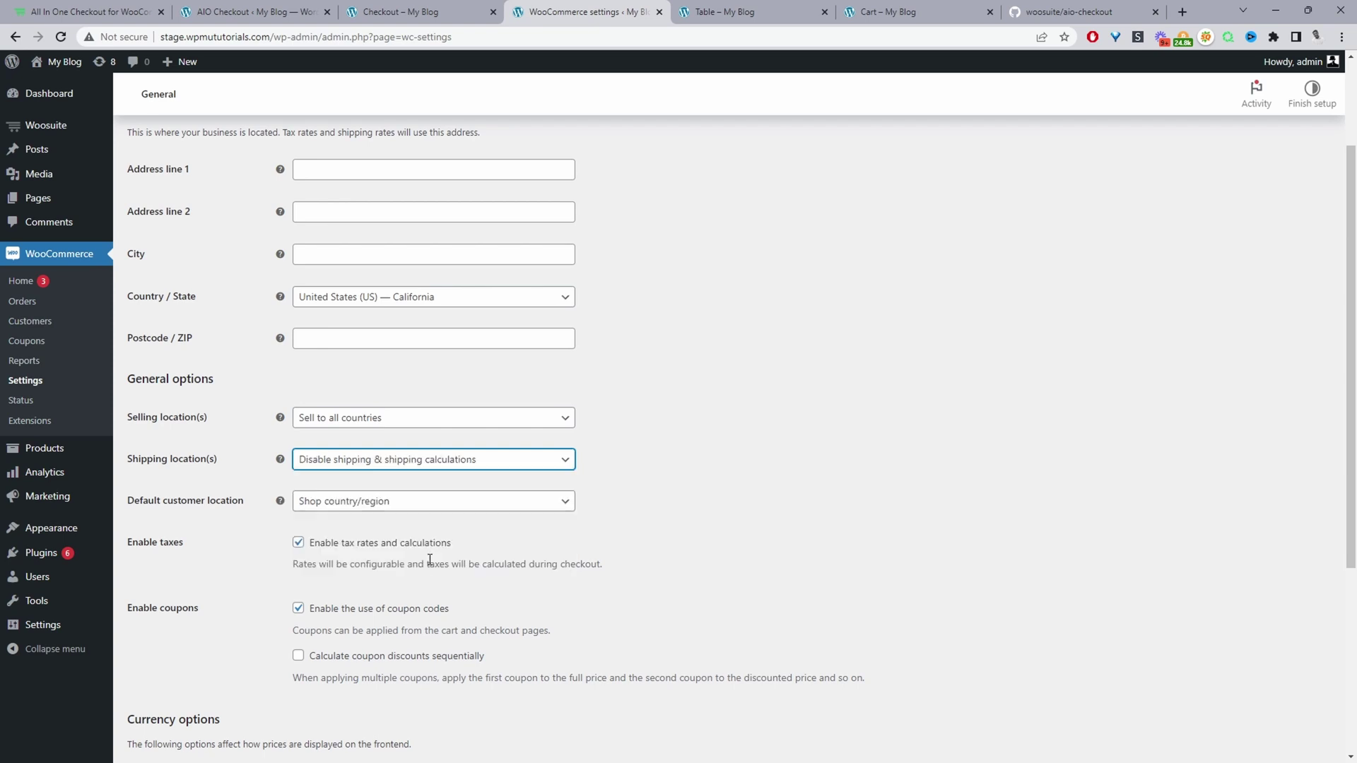
left_click(351, 469)
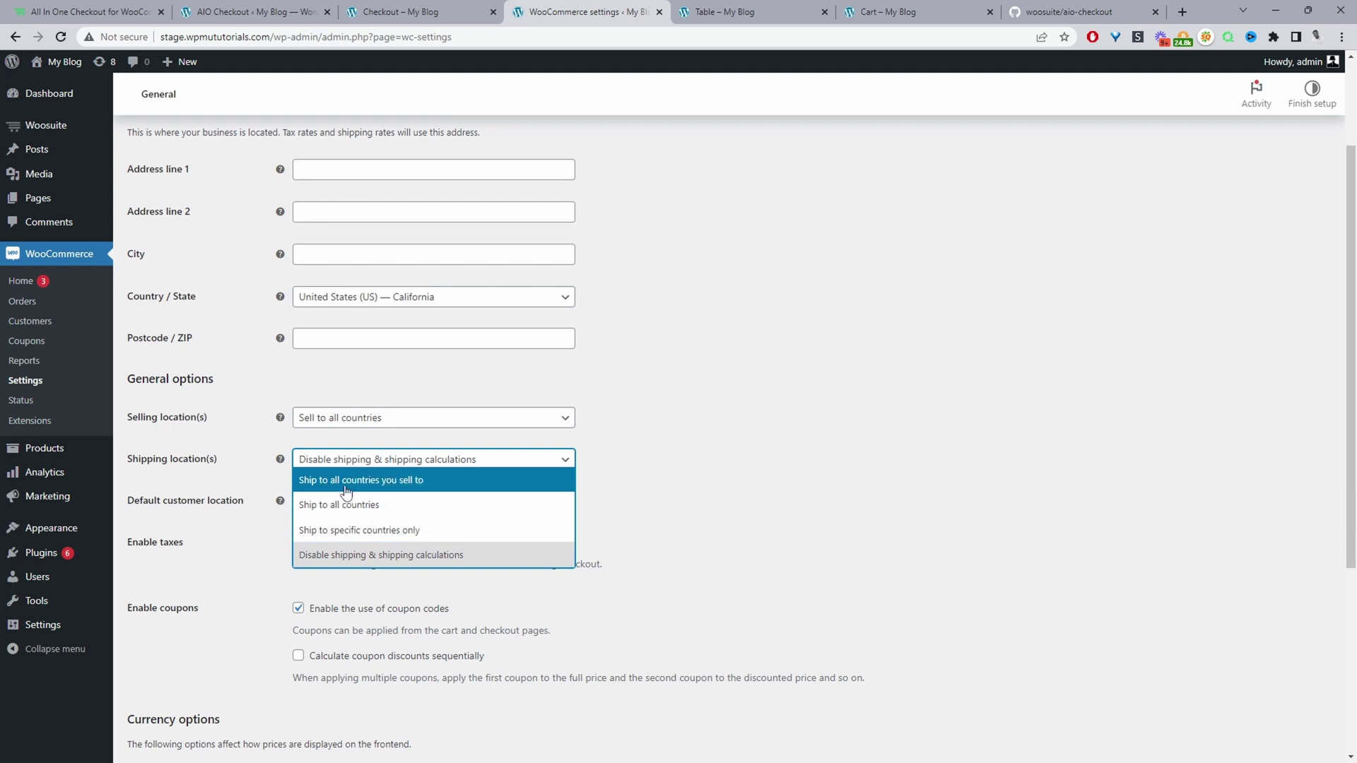
left_click(337, 485)
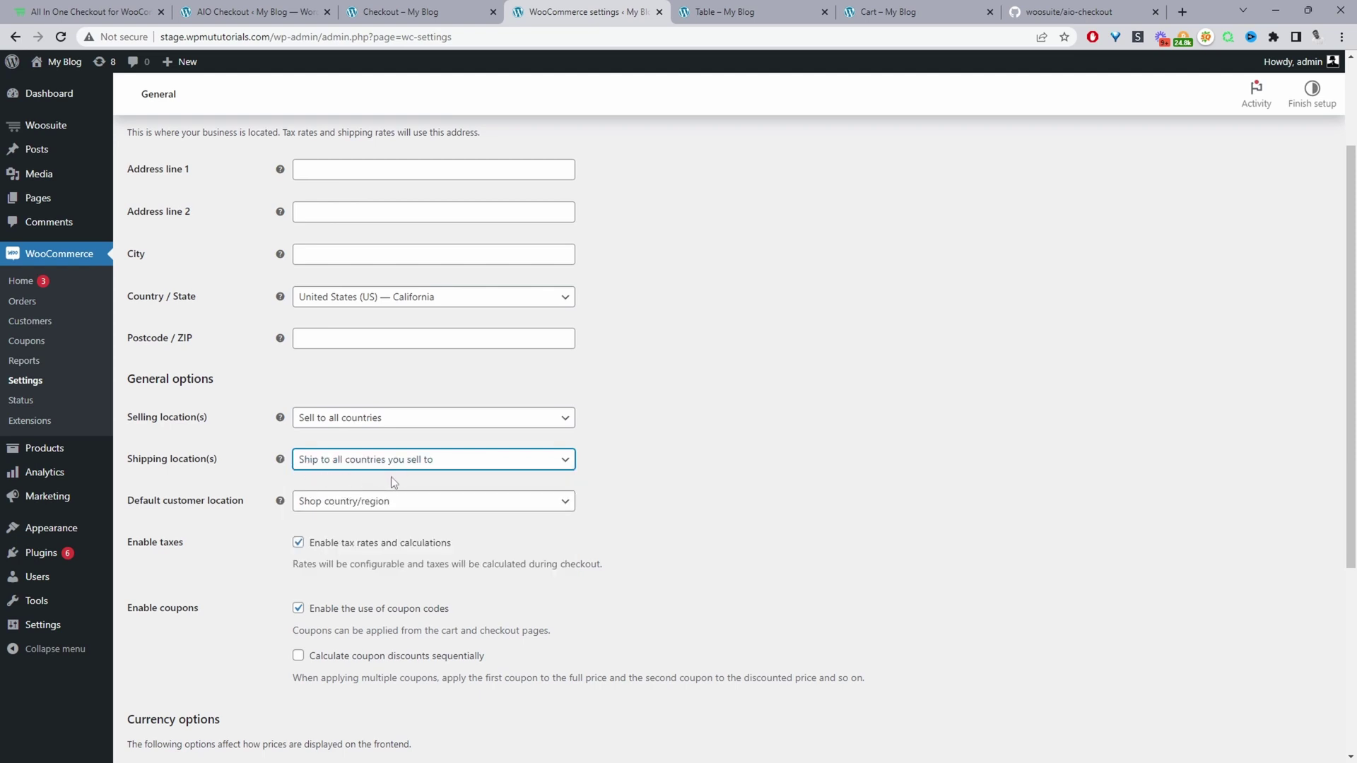
scroll(445, 266, "up", 3)
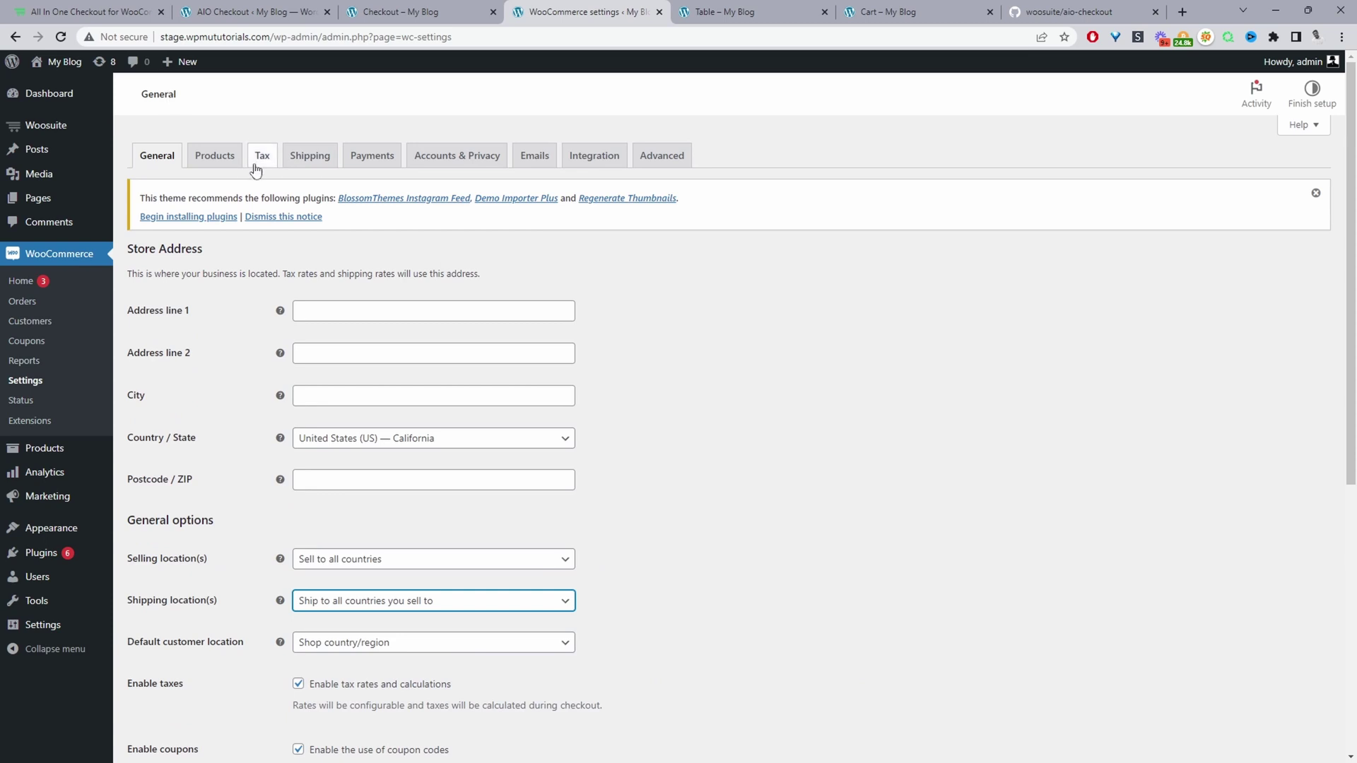
- Leave General settings unsaved, delete the USA shipping zone, and start adding a new zone
left_click(311, 168)
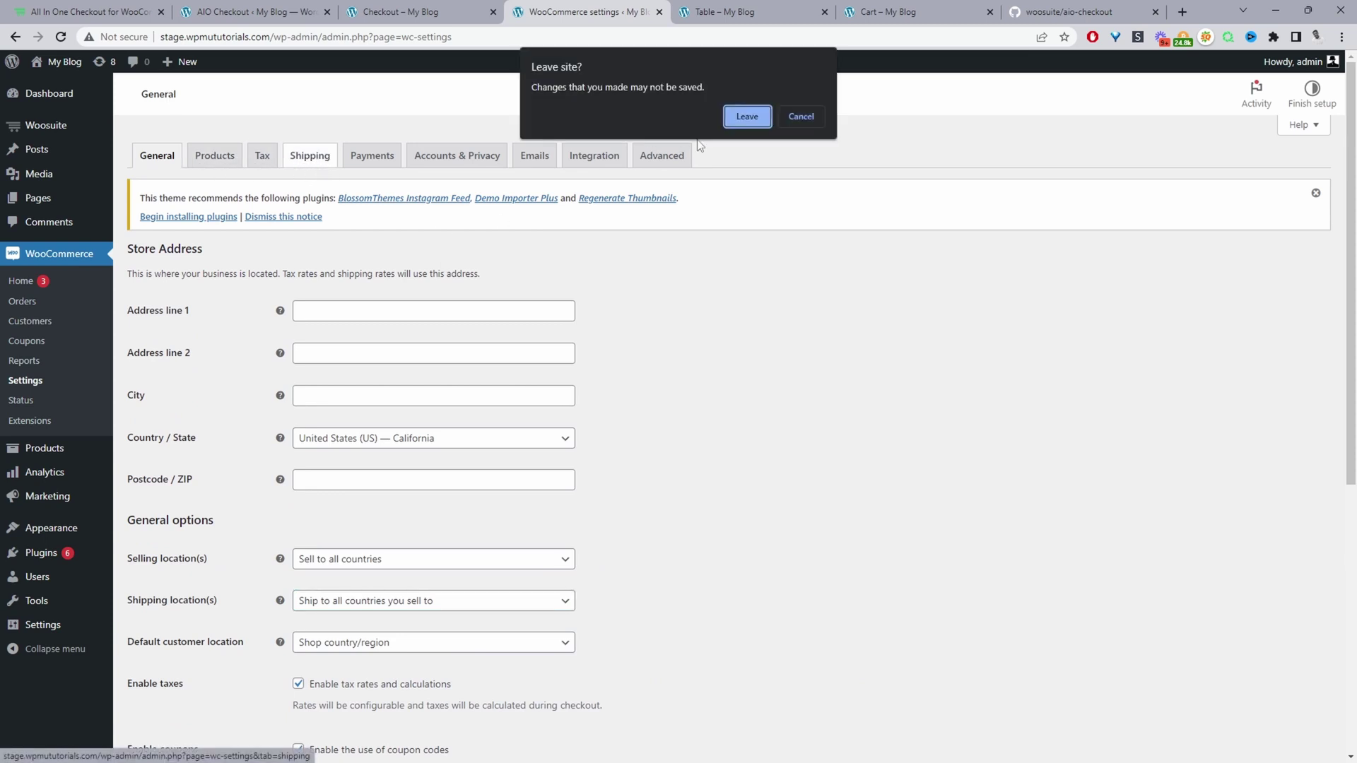
left_click(747, 116)
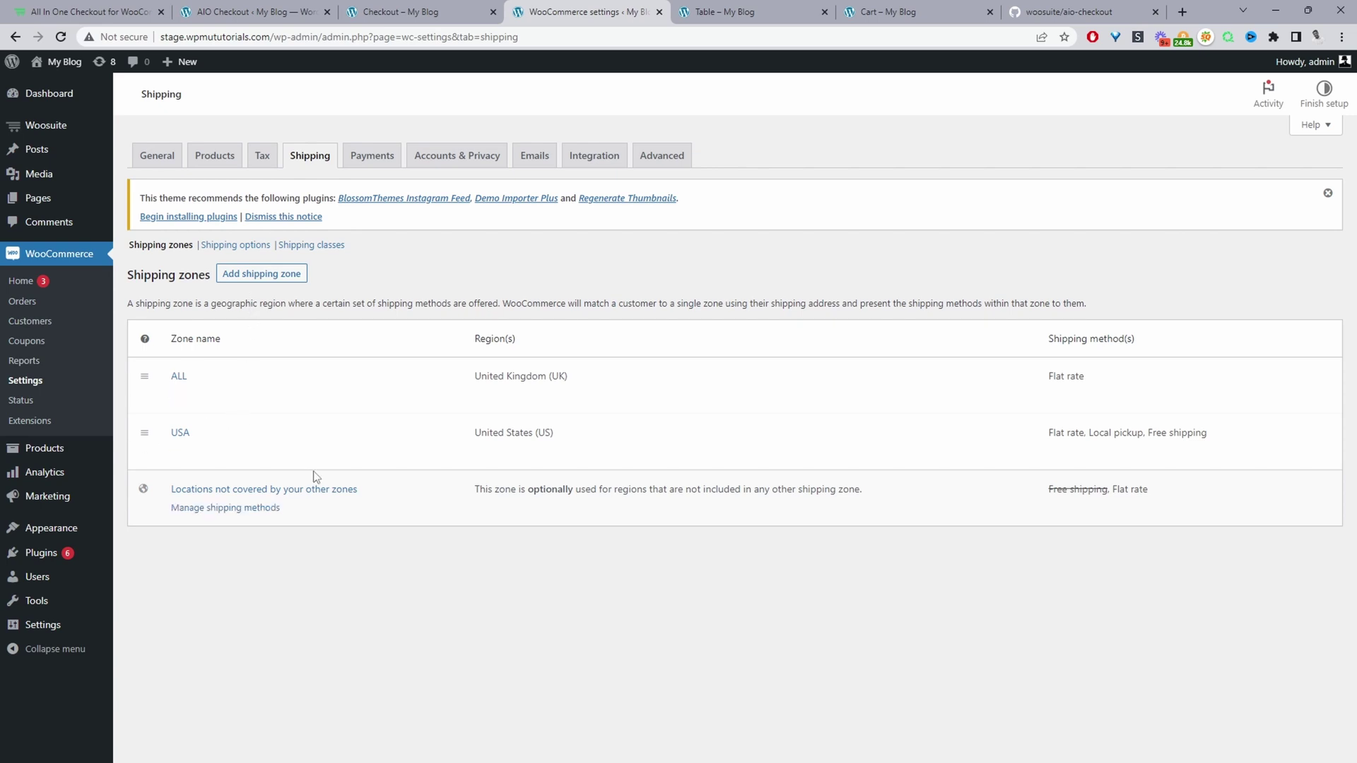
left_click(207, 452)
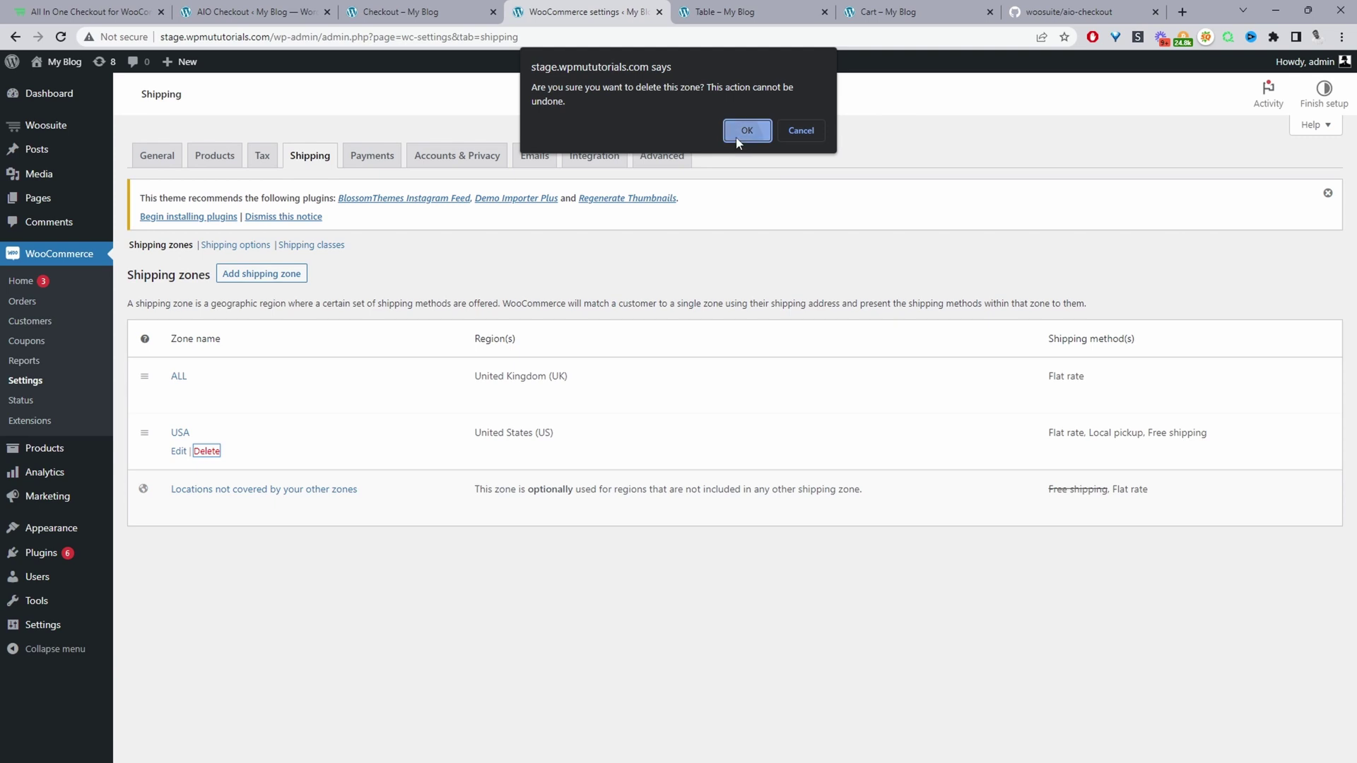
left_click(742, 130)
left_click(268, 275)
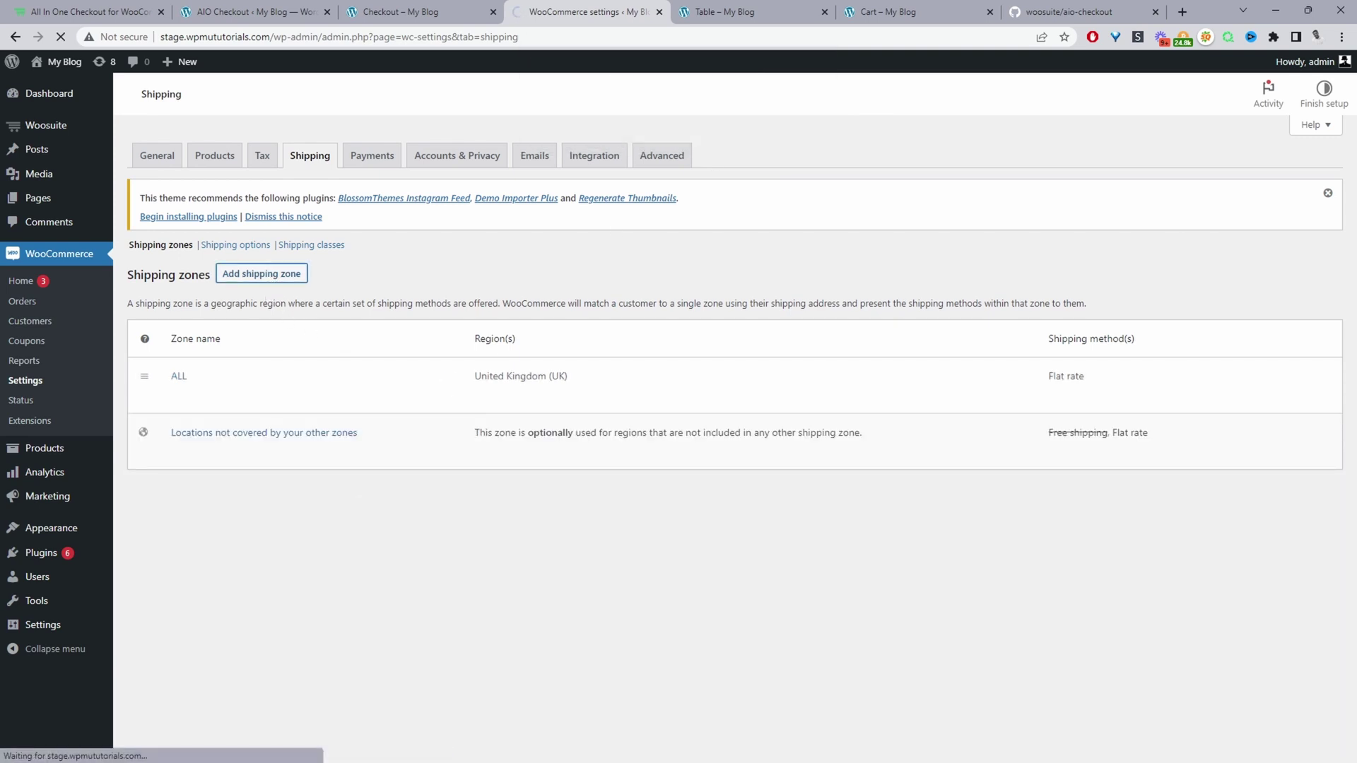
- Name the new shipping zone 'USA'
left_click(327, 316)
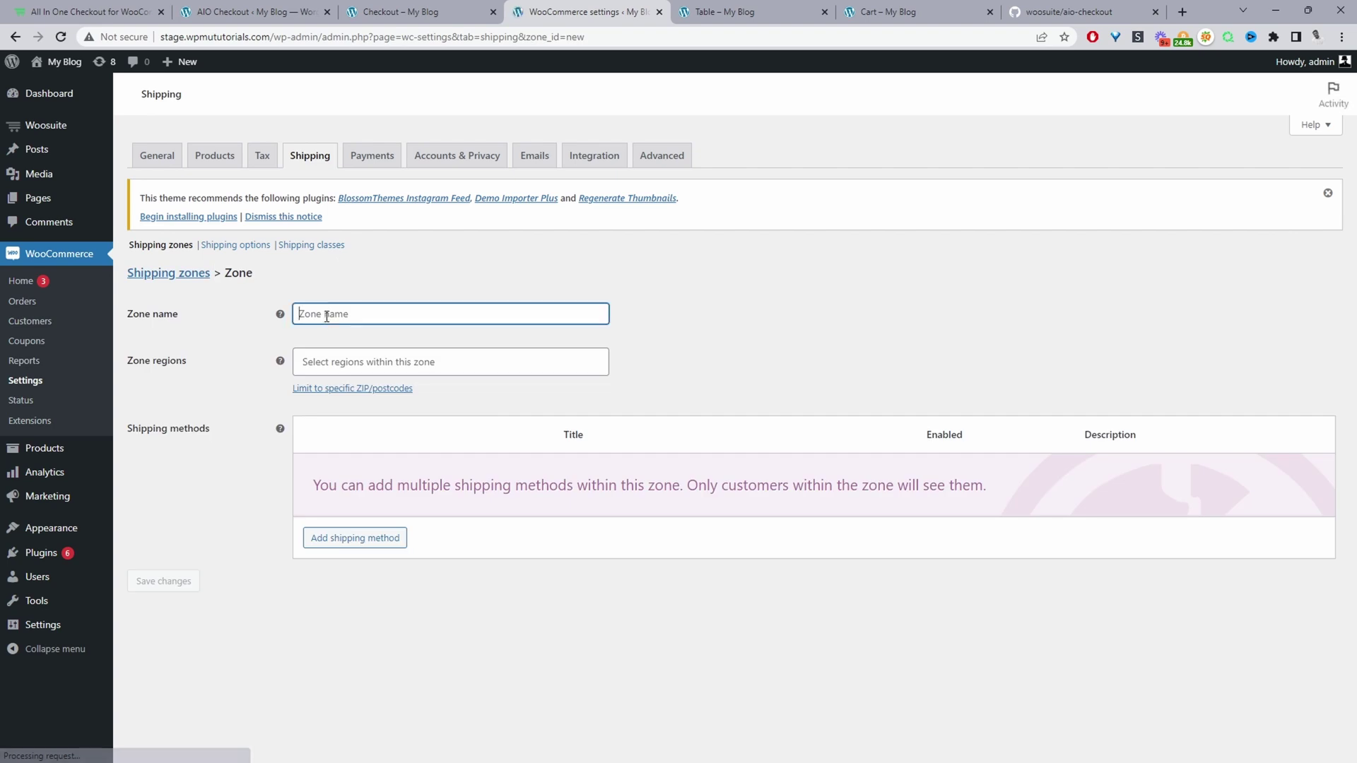
type("Usa")
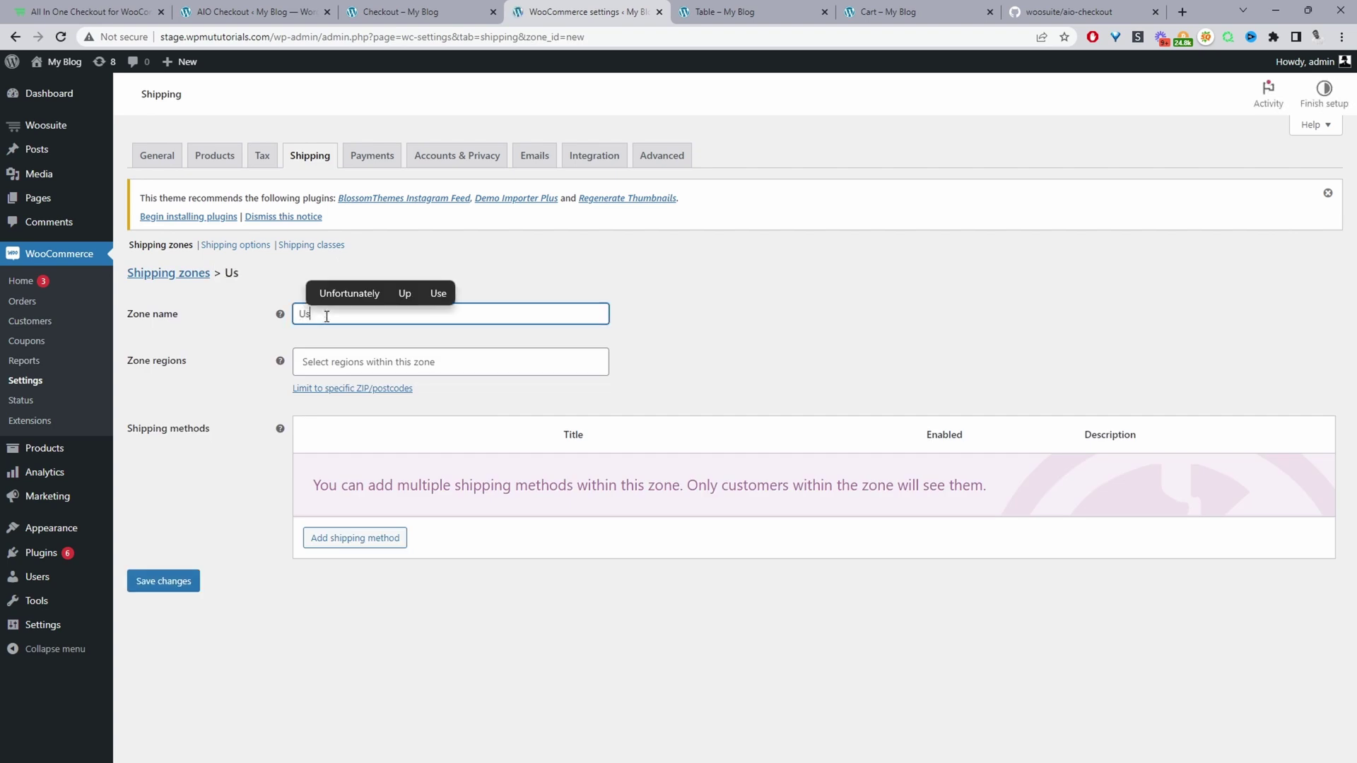
key("BackSpace")
key("BackSpace")
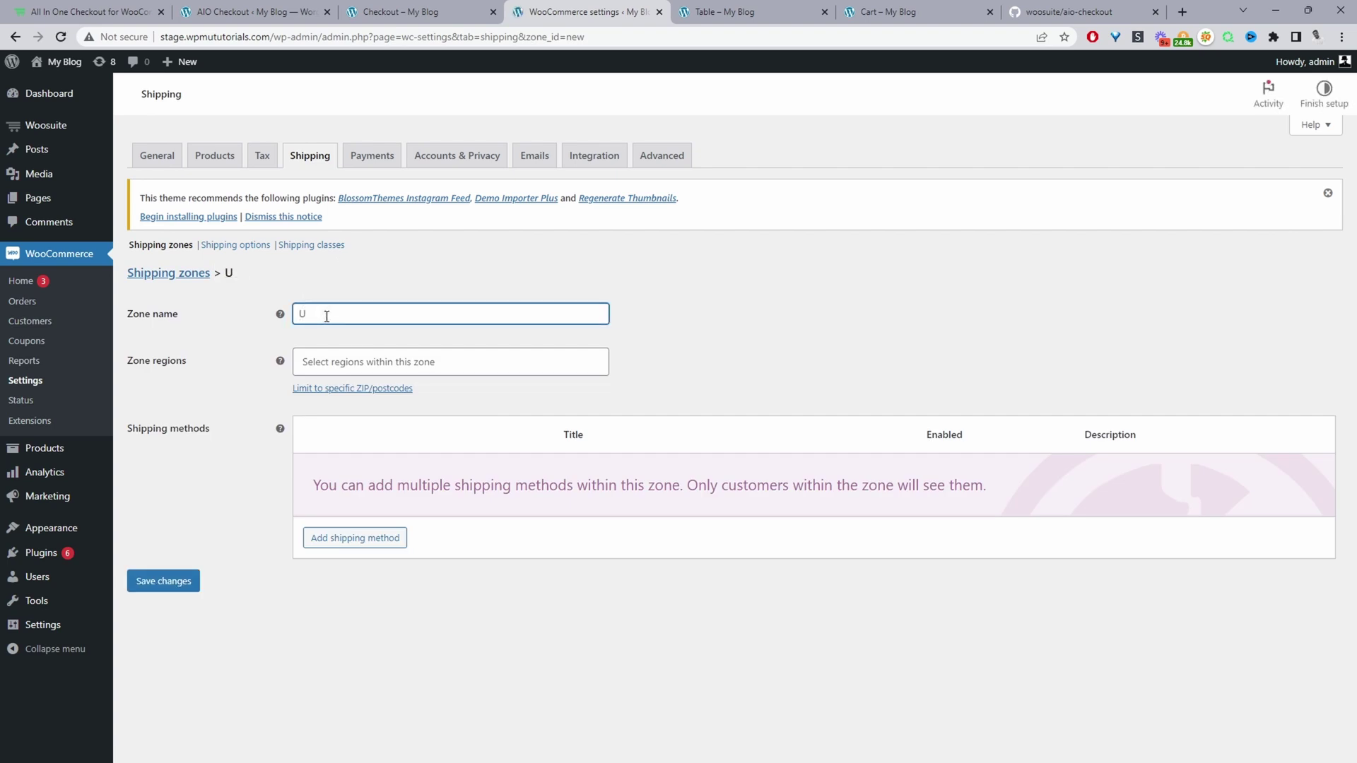
type("Sa")
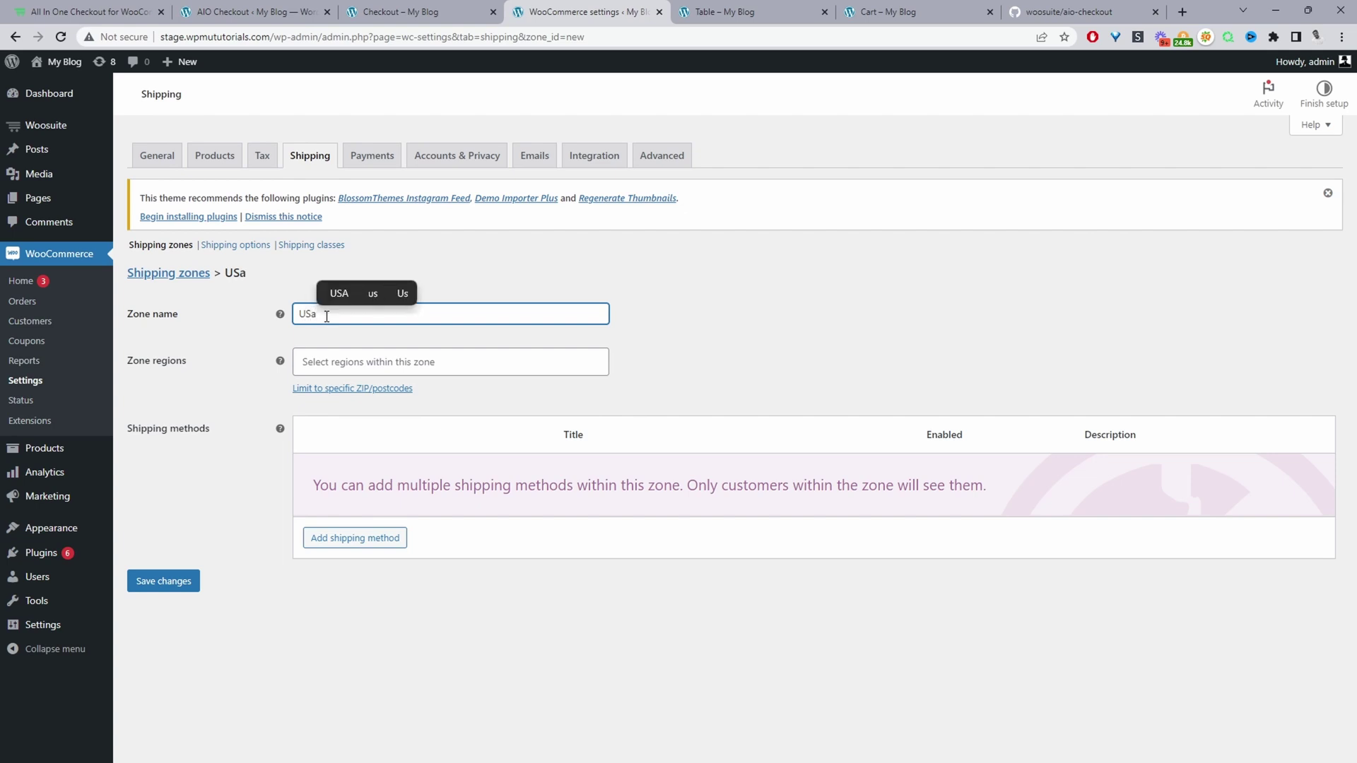
key("BackSpace")
type("A")
- Set the zone region to United States (US) and open the shipping method type list
left_click(335, 361)
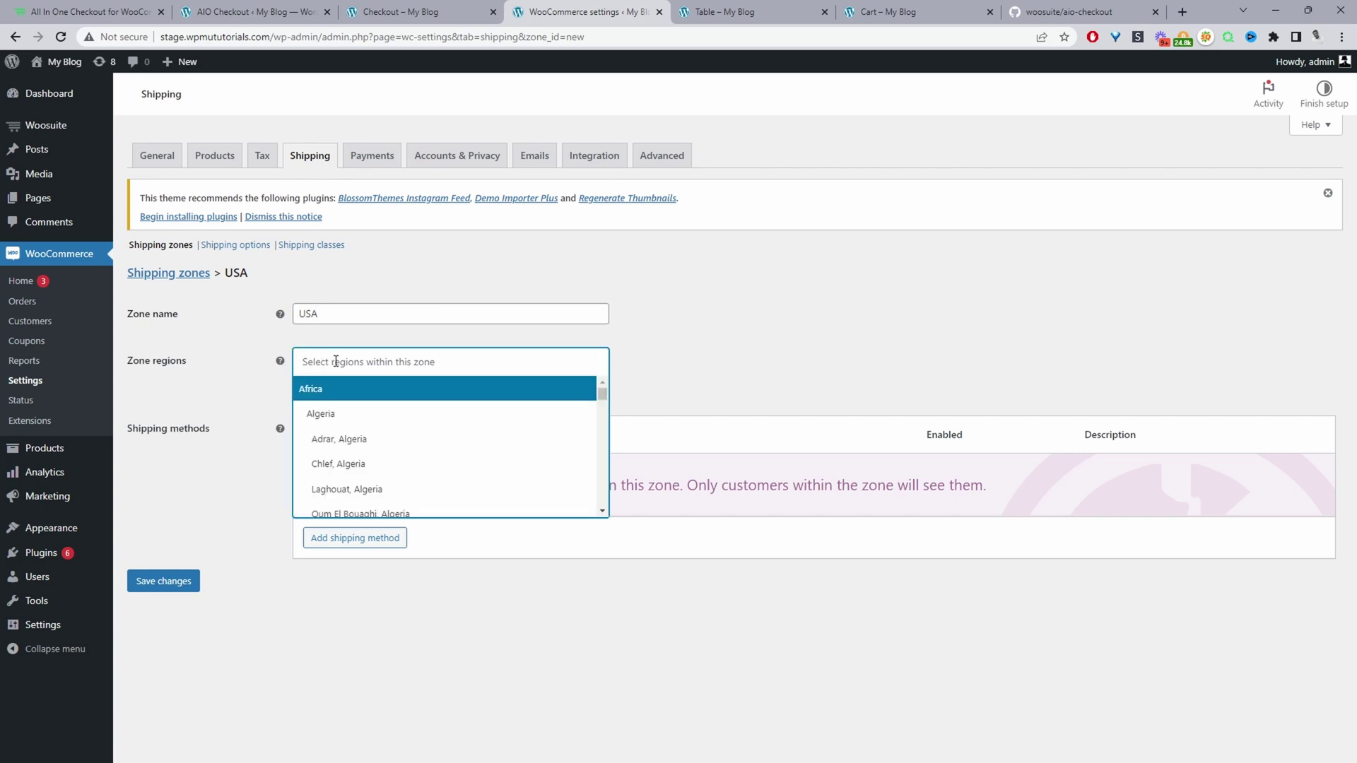
type("unit")
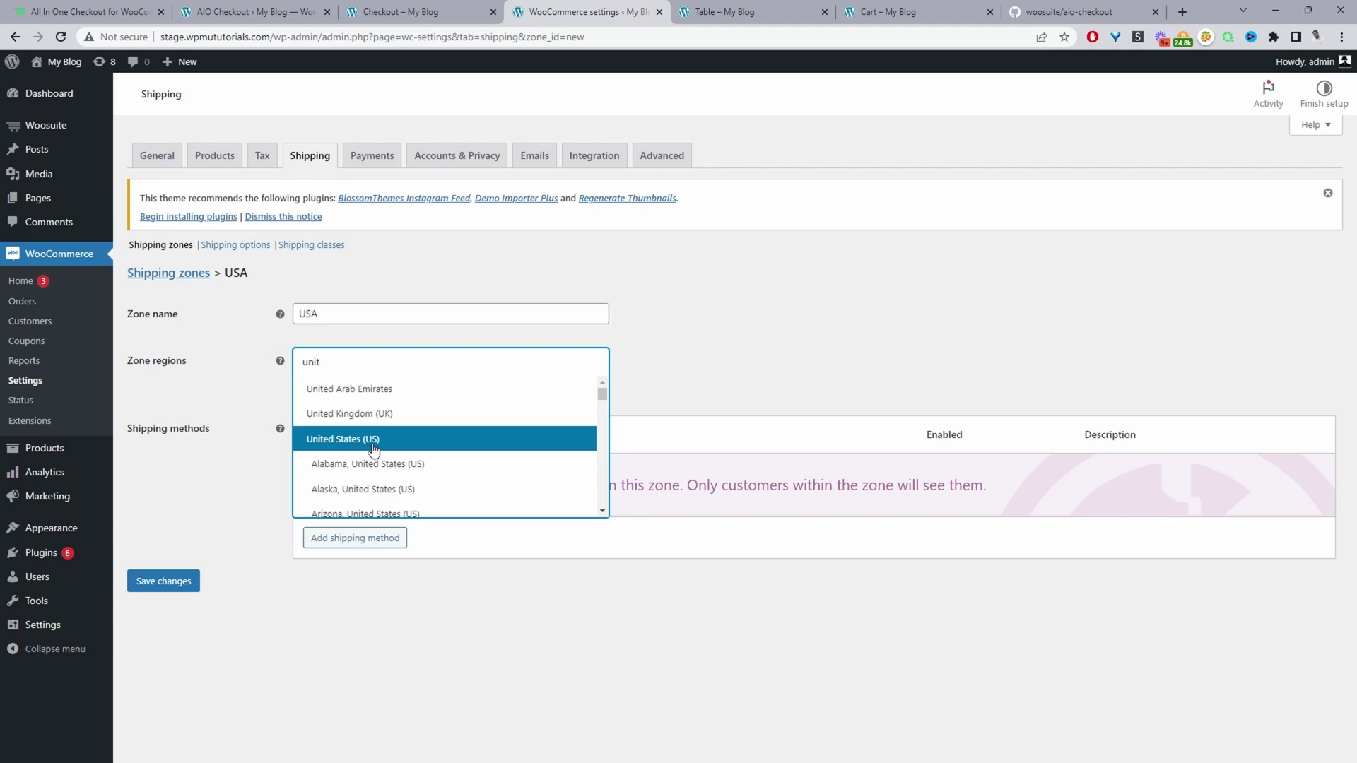
scroll(369, 462, "down", 1)
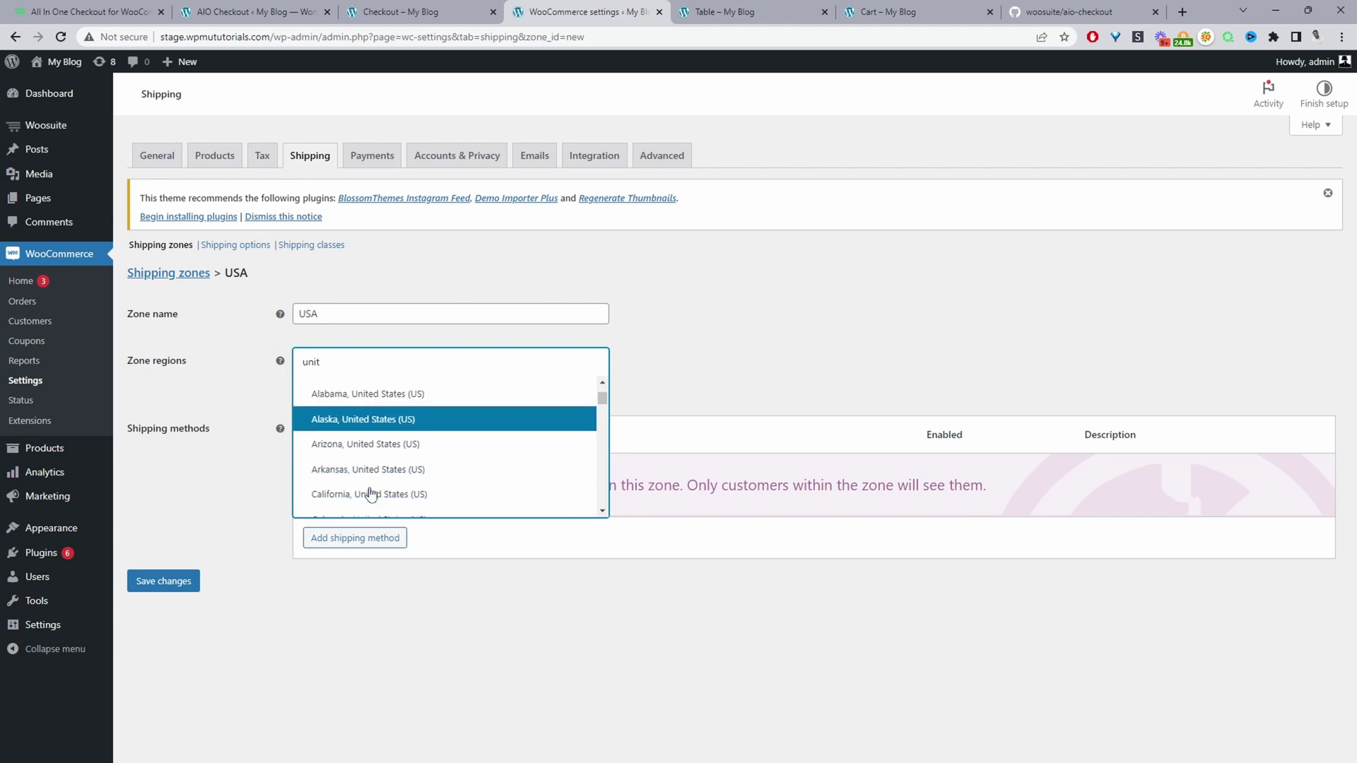
scroll(364, 467, "up", 1)
left_click(362, 450)
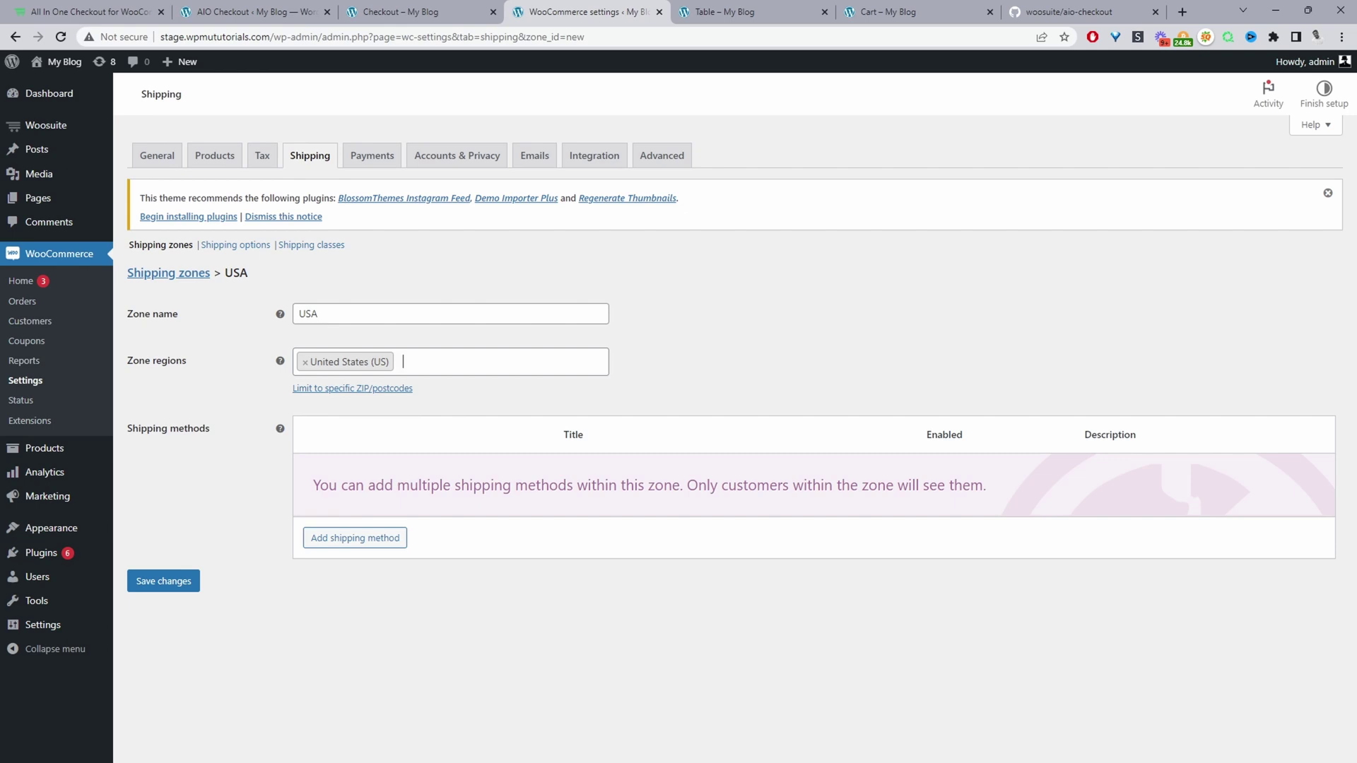
left_click(338, 539)
left_click(561, 410)
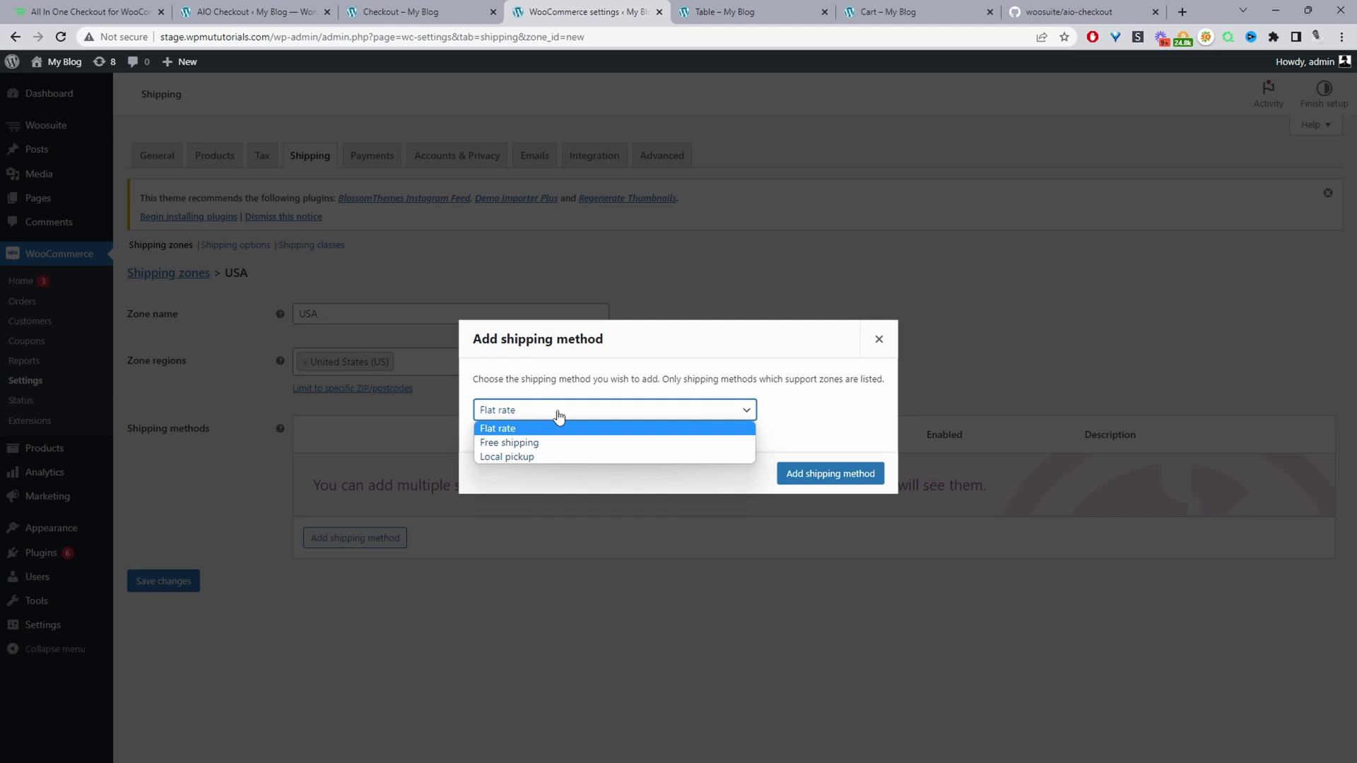
- Add a Flat rate method titled 'Standard Shipping', keeping tax status Taxable
left_click(510, 429)
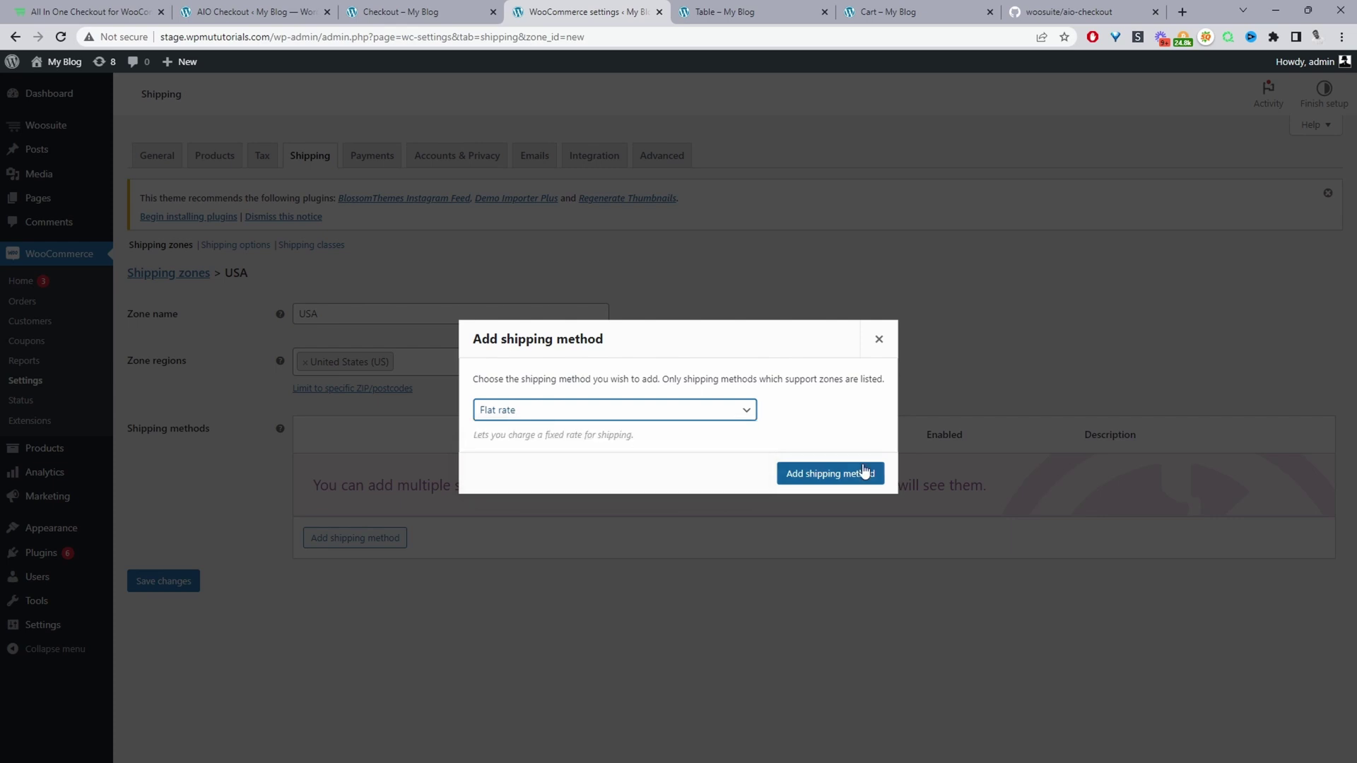
left_click(828, 481)
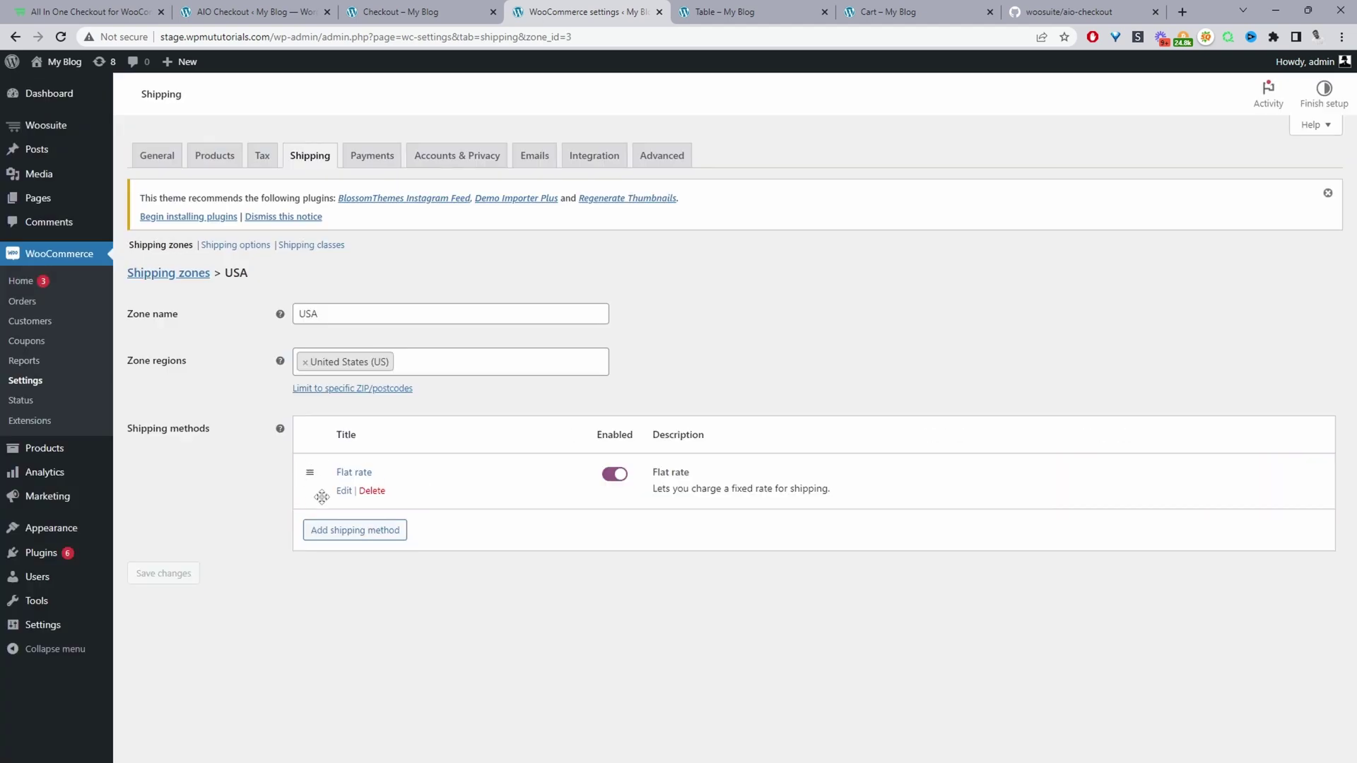
left_click(344, 492)
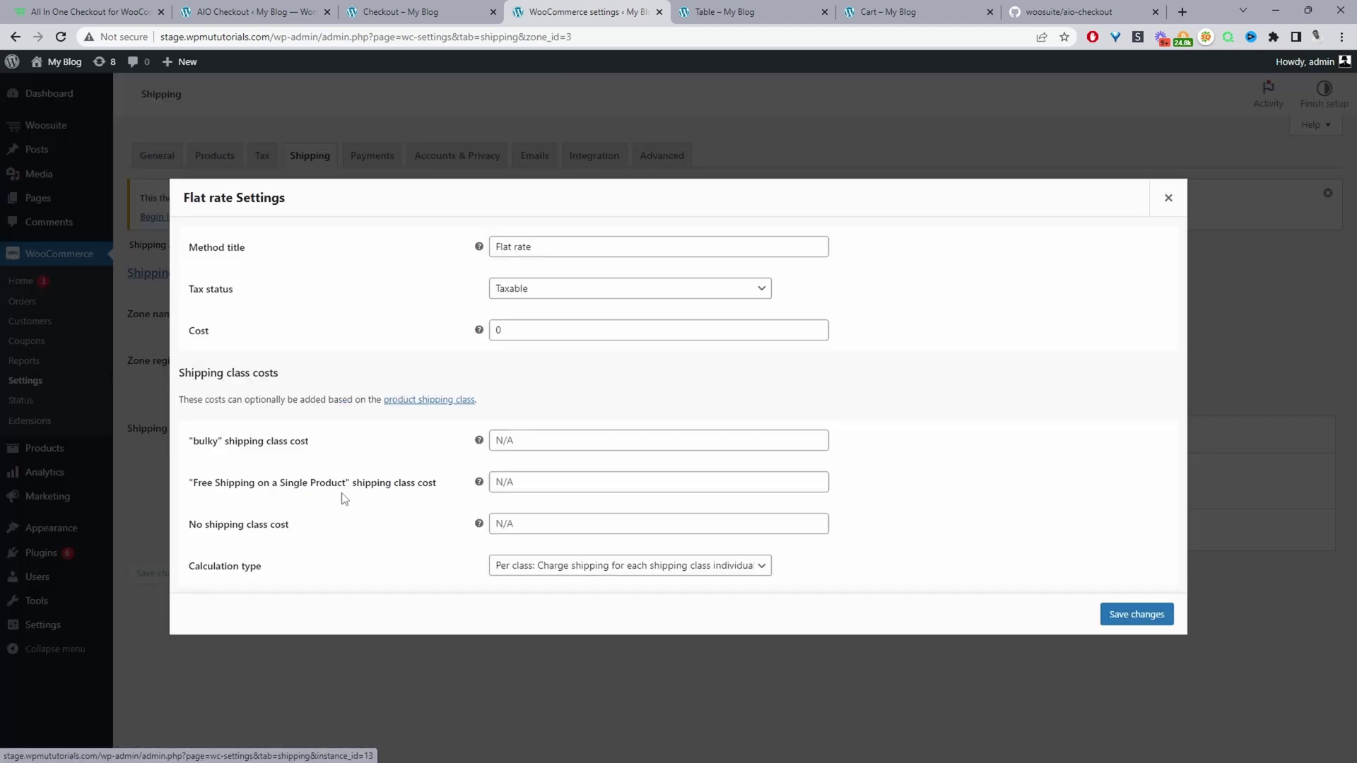
triple_click(505, 247)
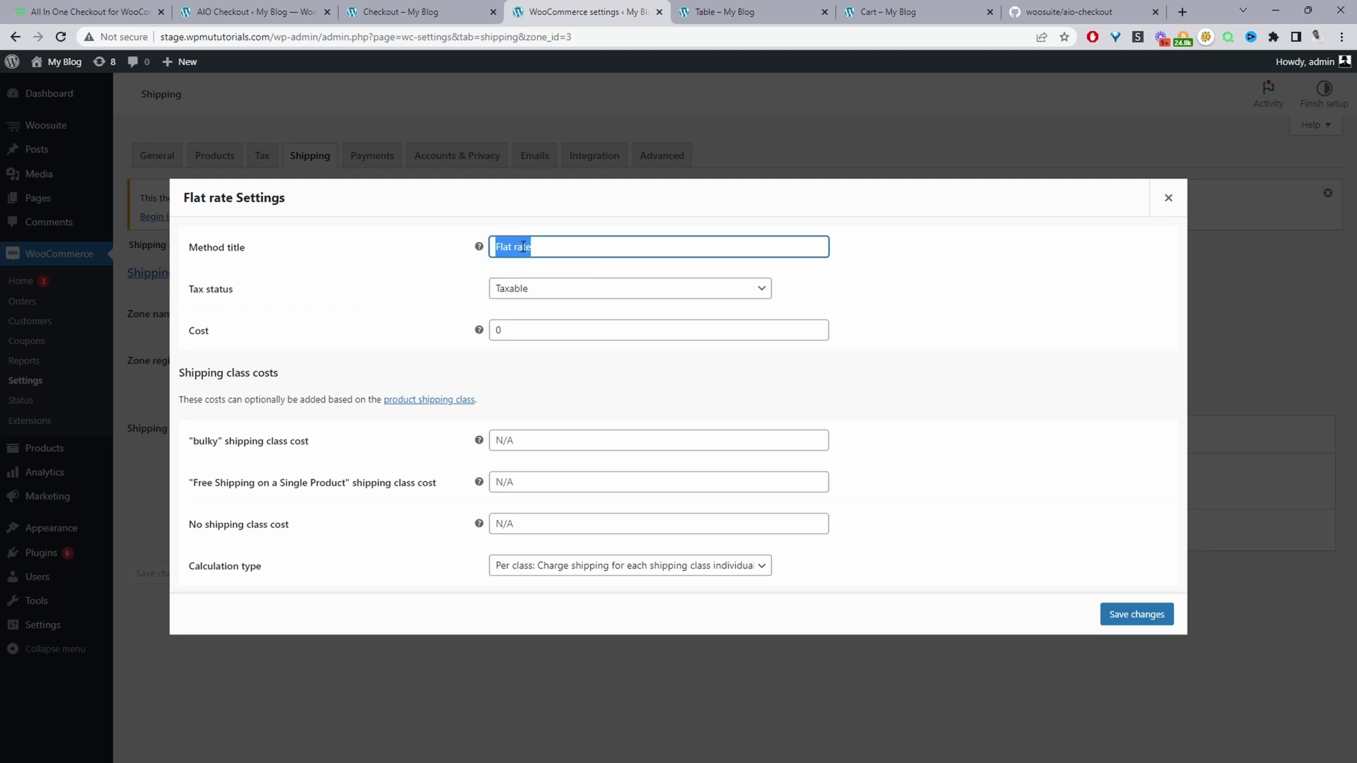
type("Standard Shipping")
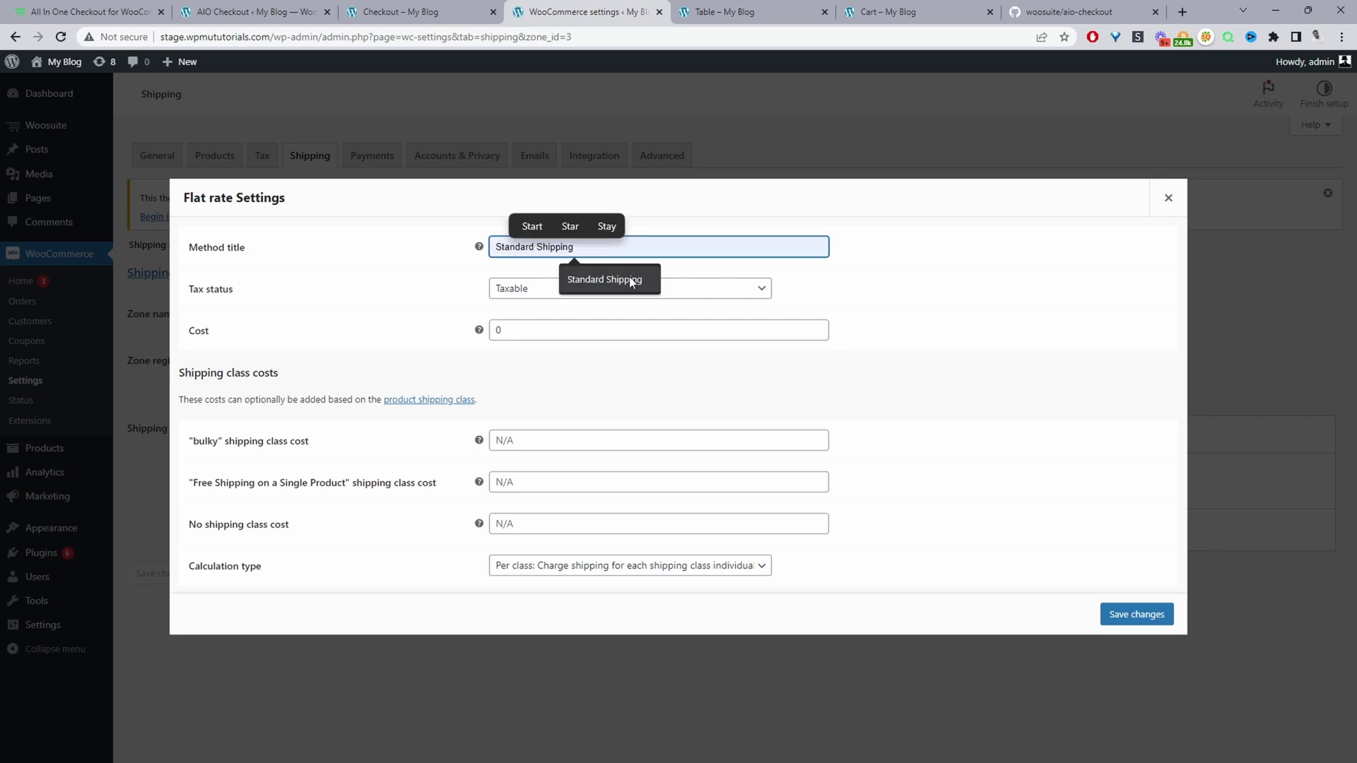
left_click(622, 280)
left_click(592, 295)
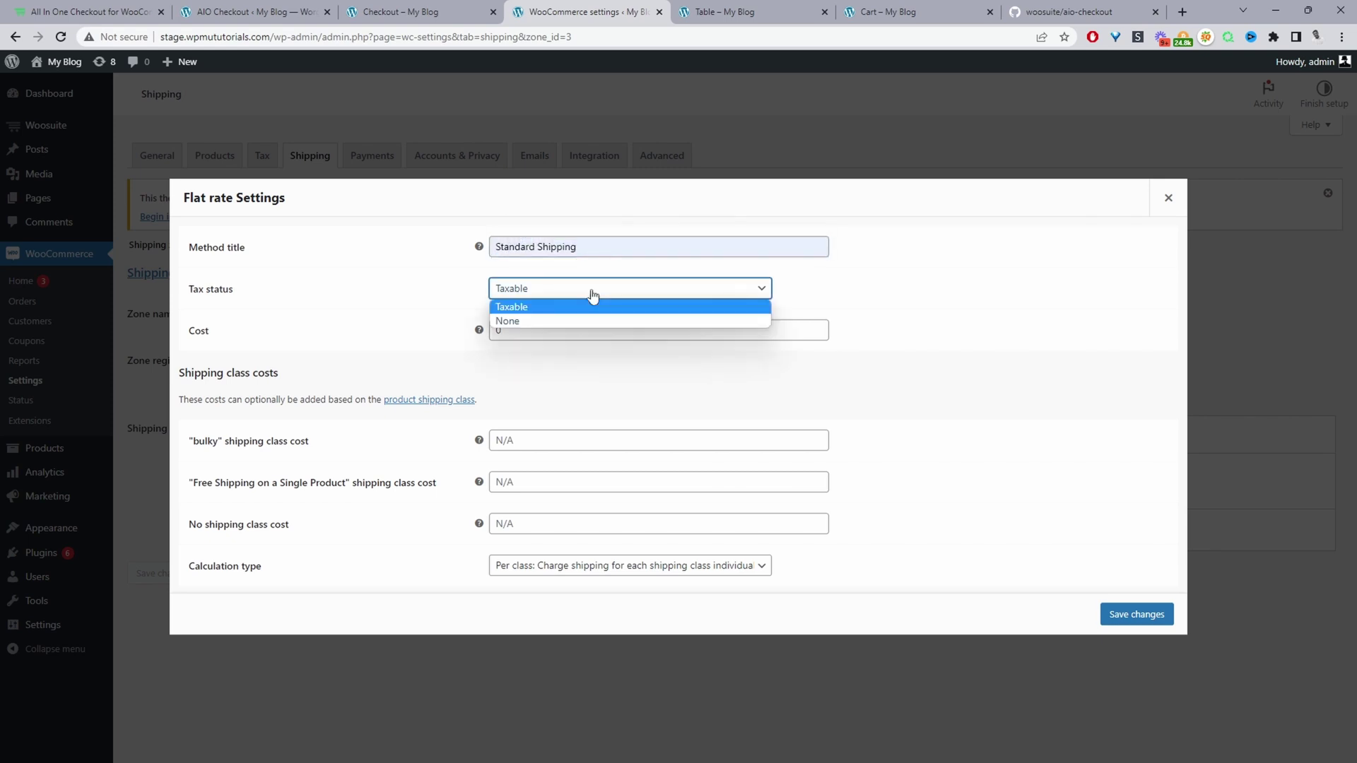
left_click(848, 299)
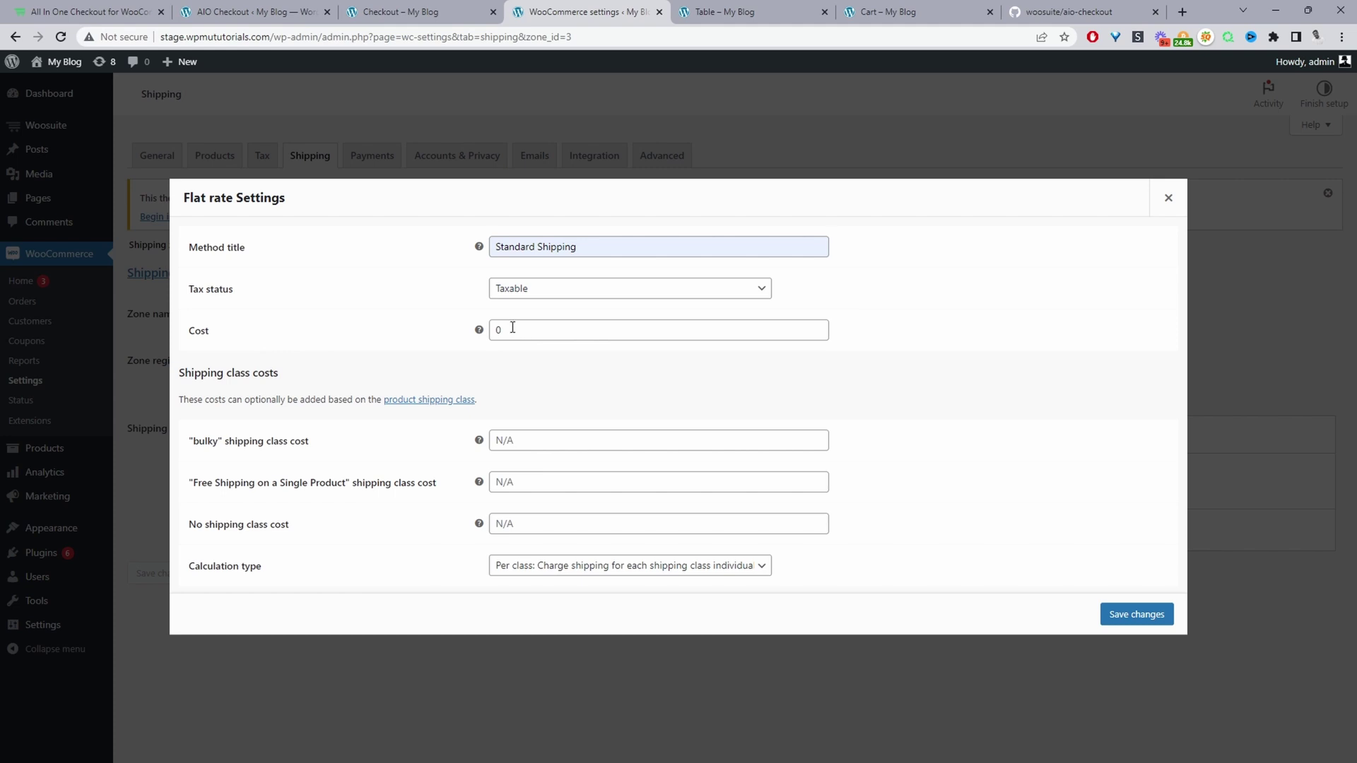
- Set the flat rate cost to 3.95 * [qty] and save the changes
mouse_move(480, 331)
left_click(511, 328)
double_click(503, 330)
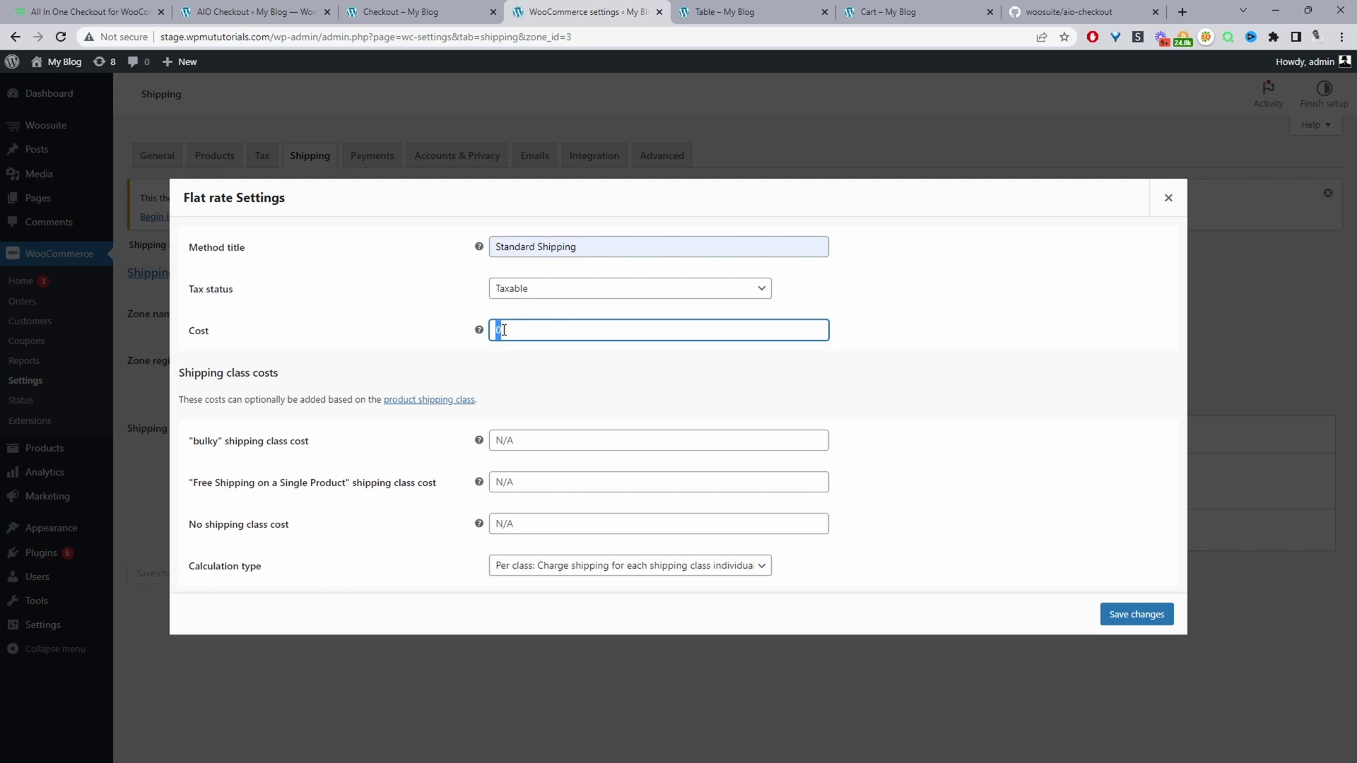
key("BackSpace")
type("3")
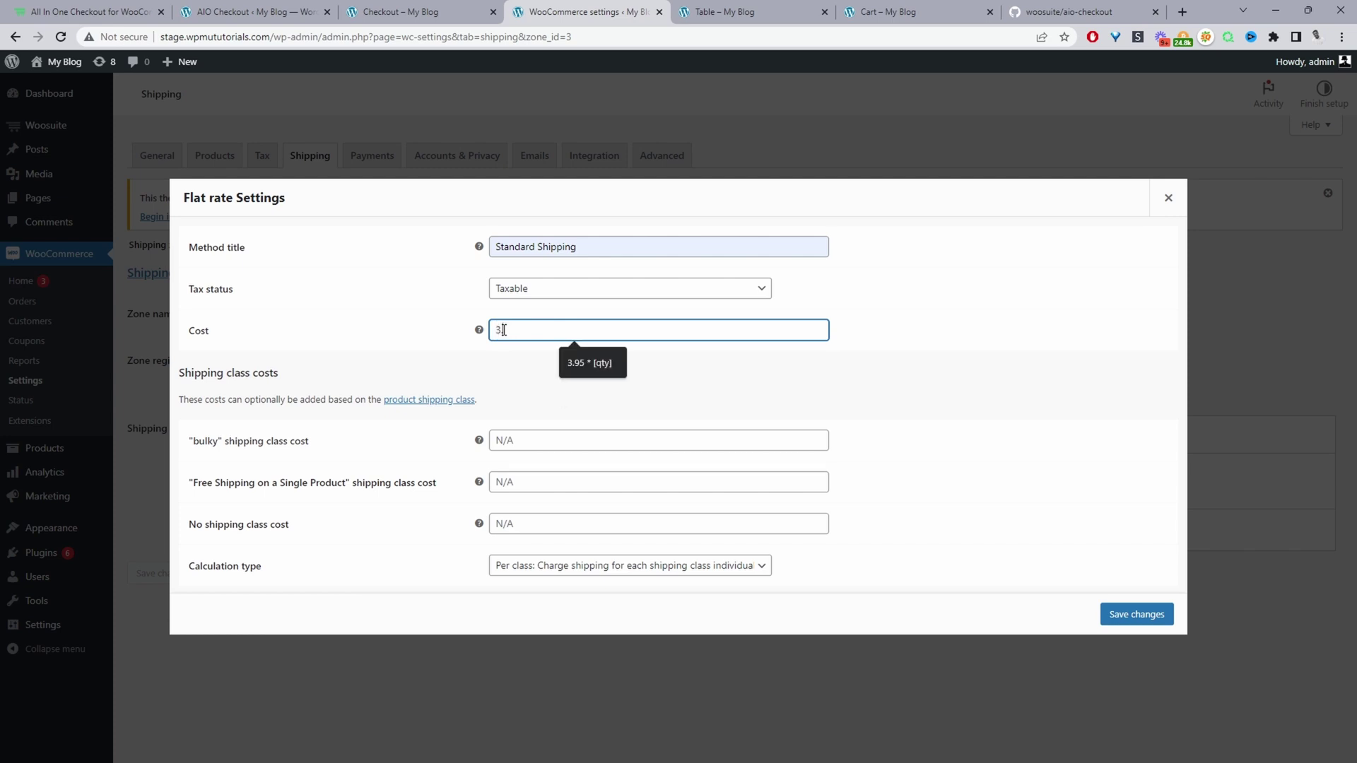
type(".95")
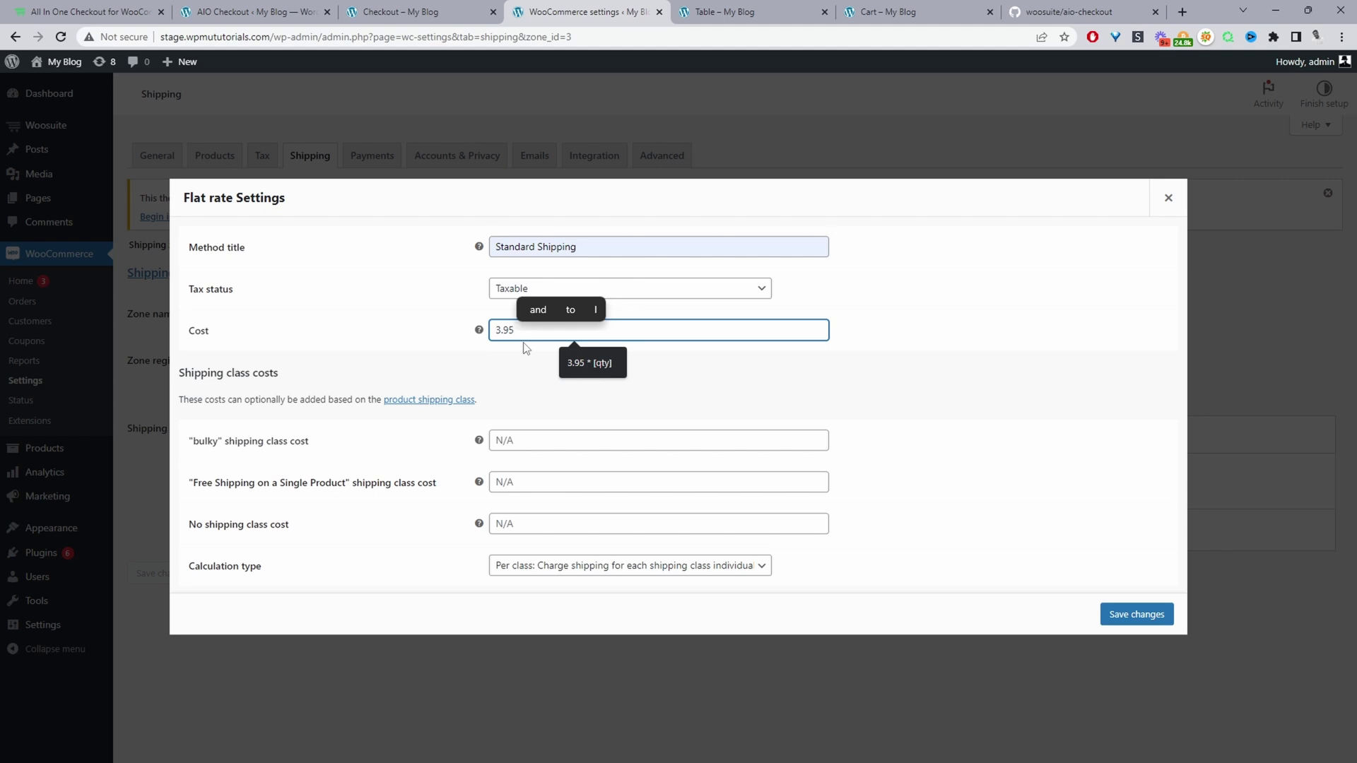
type("*")
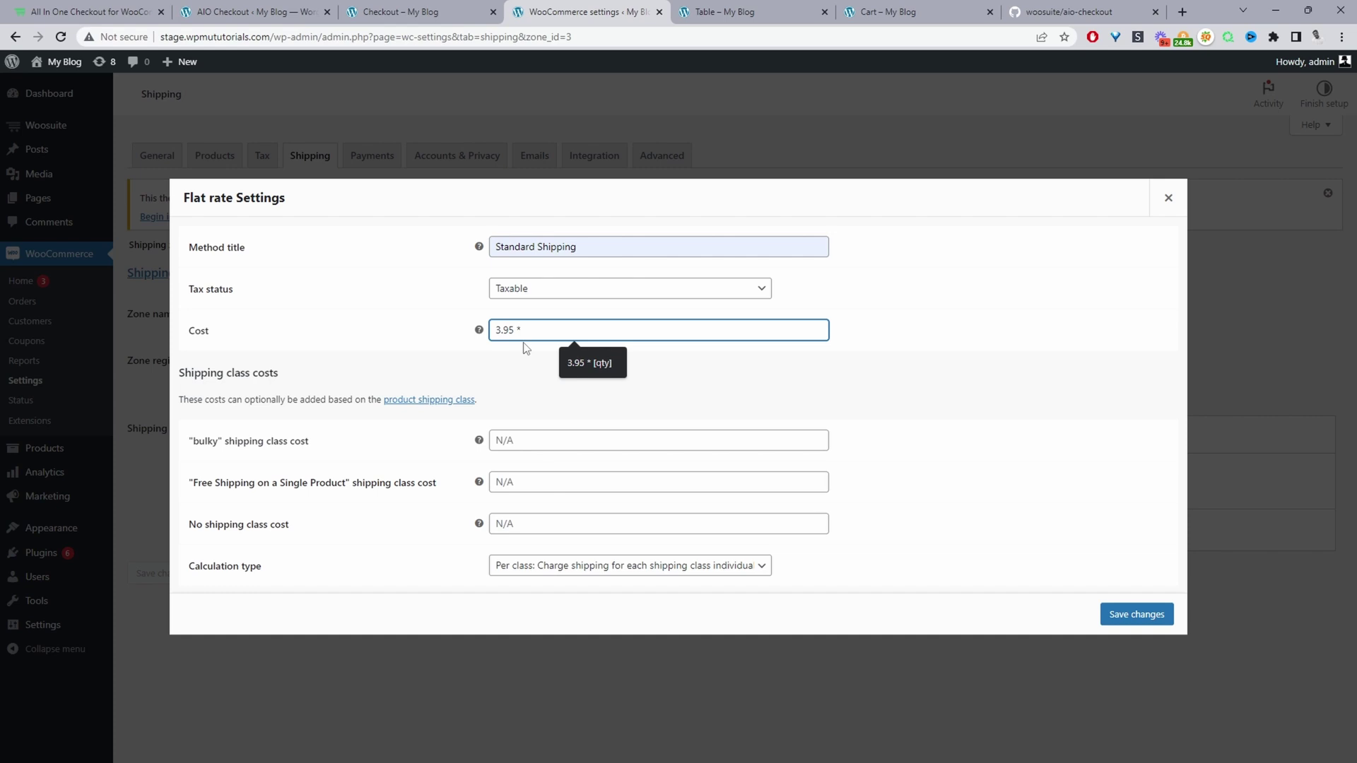
type("[qty")
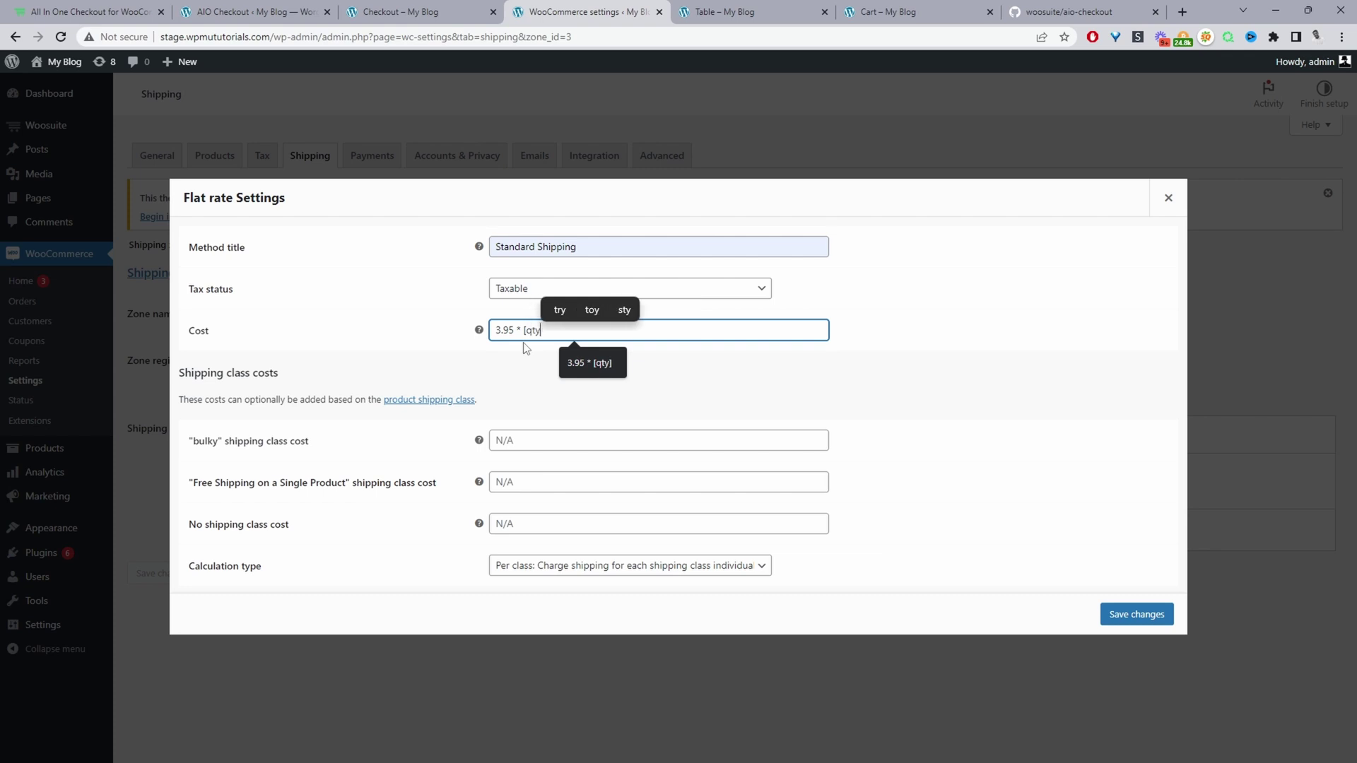
type("]")
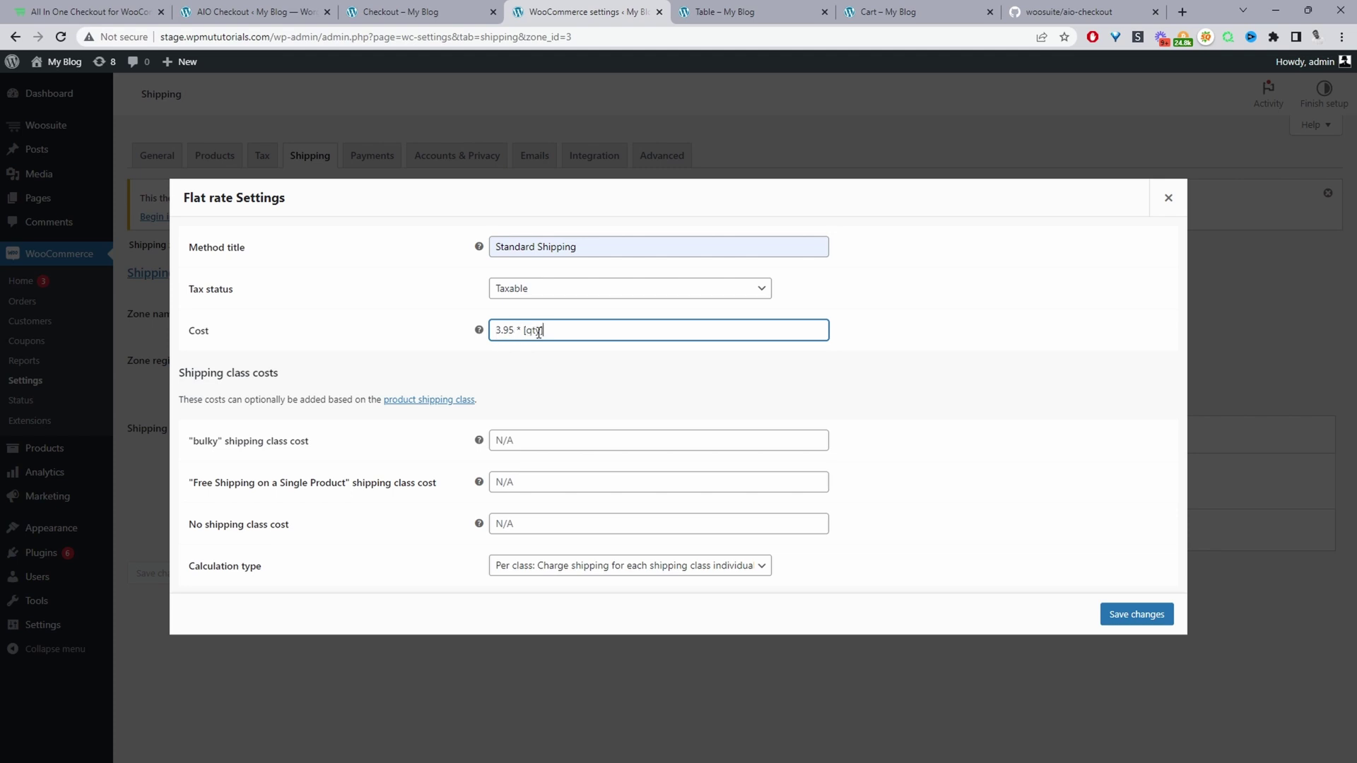
double_click(504, 330)
mouse_move(481, 333)
left_click(1125, 617)
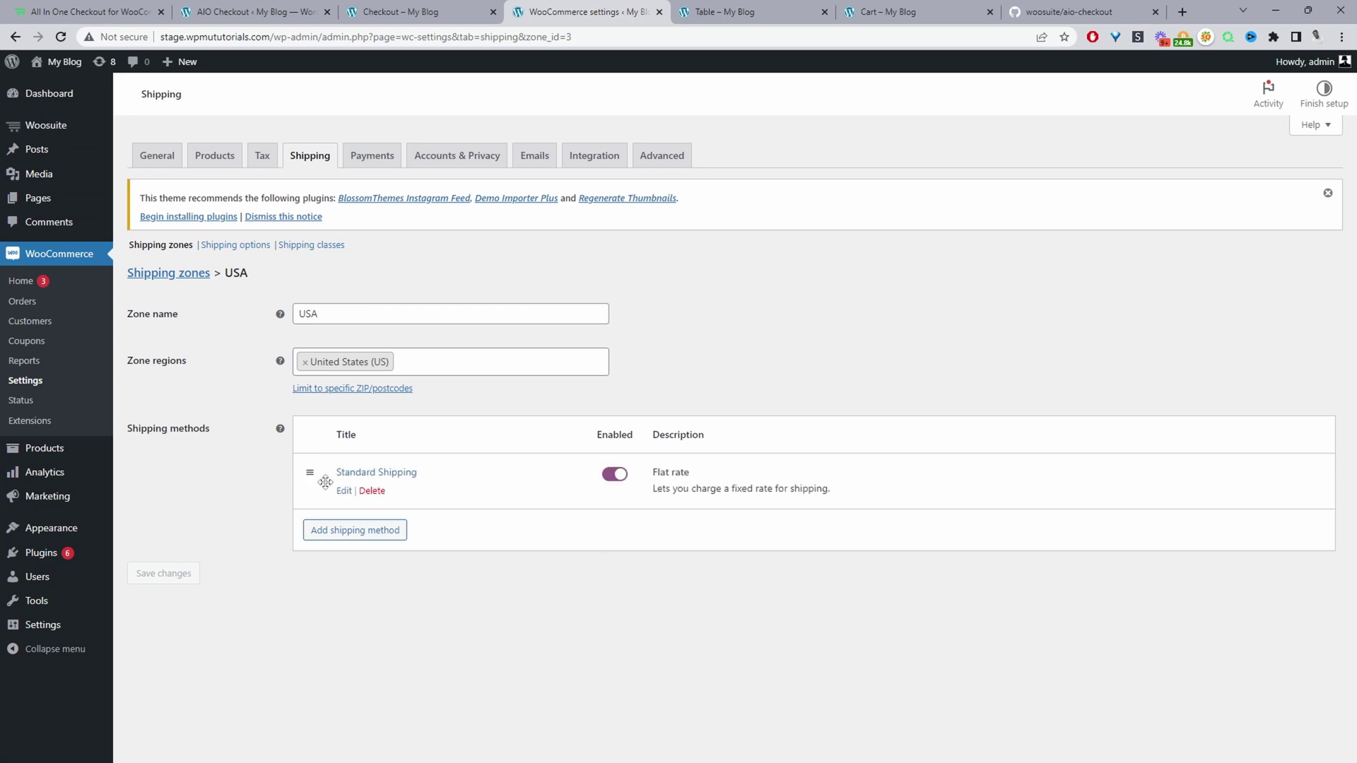
- Recheck Standard Shipping's settings, then add a Free shipping method to the USA zone
left_click(340, 490)
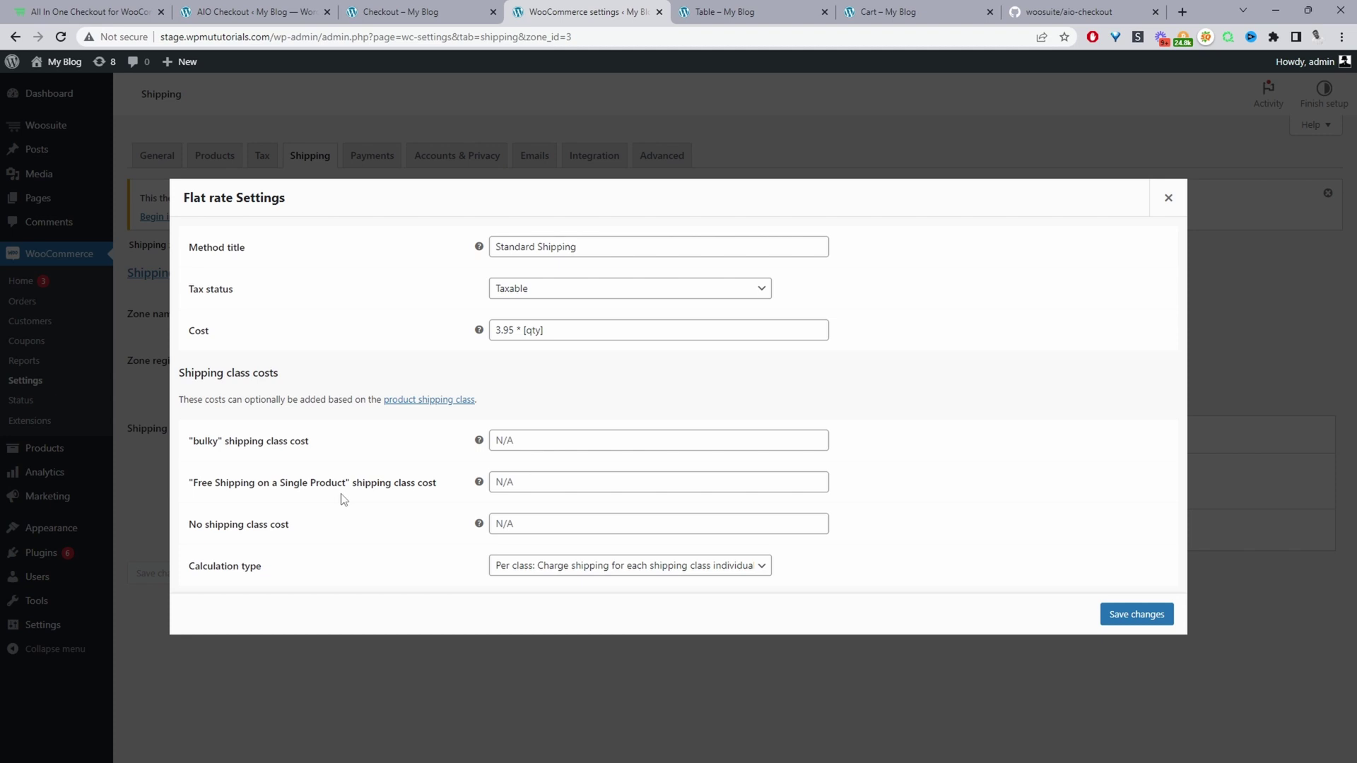
left_click(1169, 198)
left_click(390, 539)
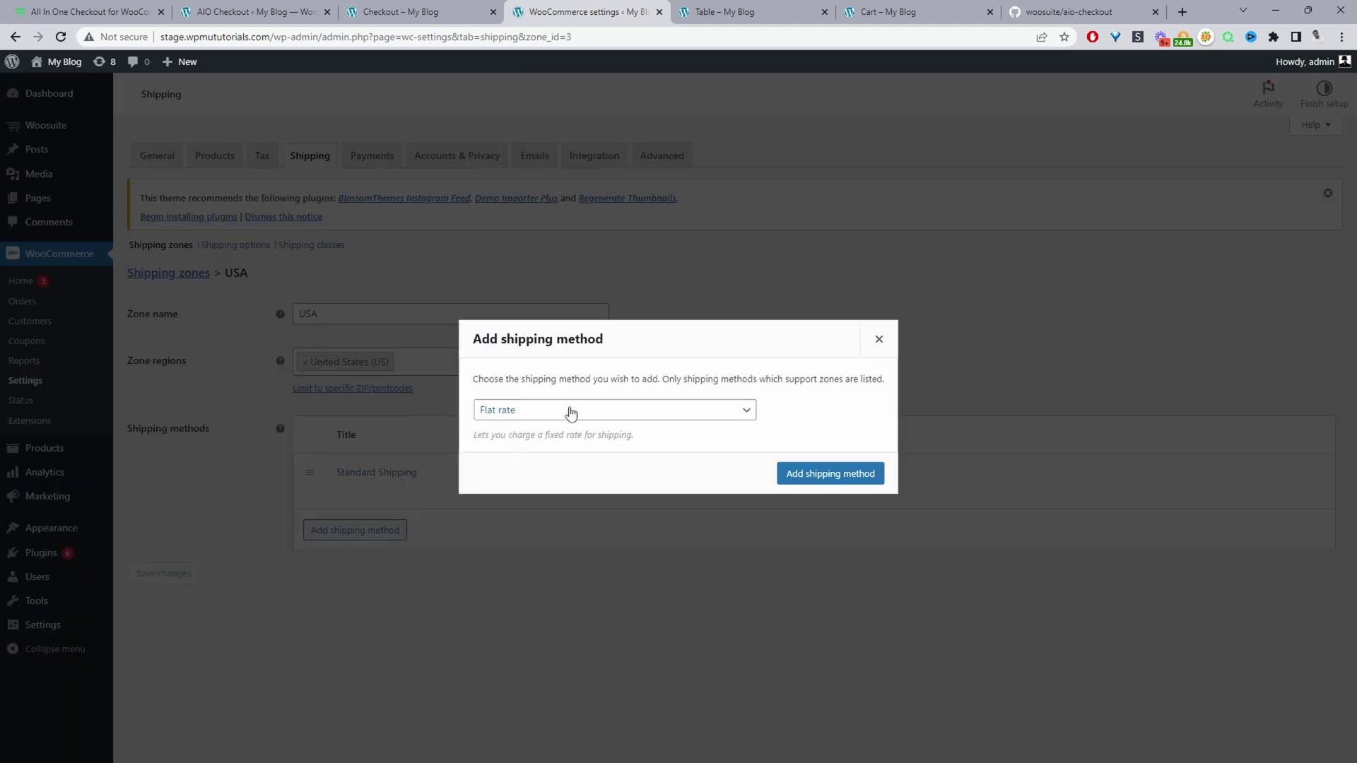
left_click(571, 412)
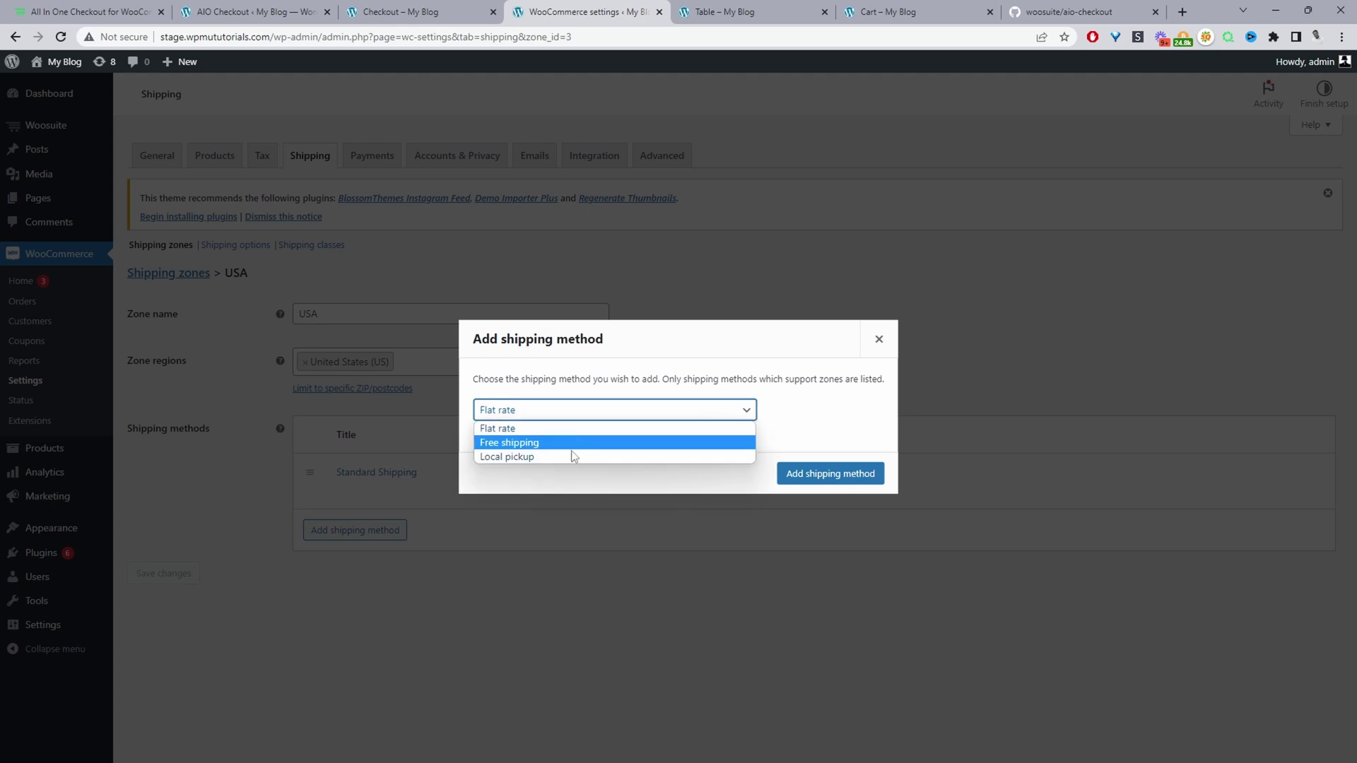
left_click(609, 442)
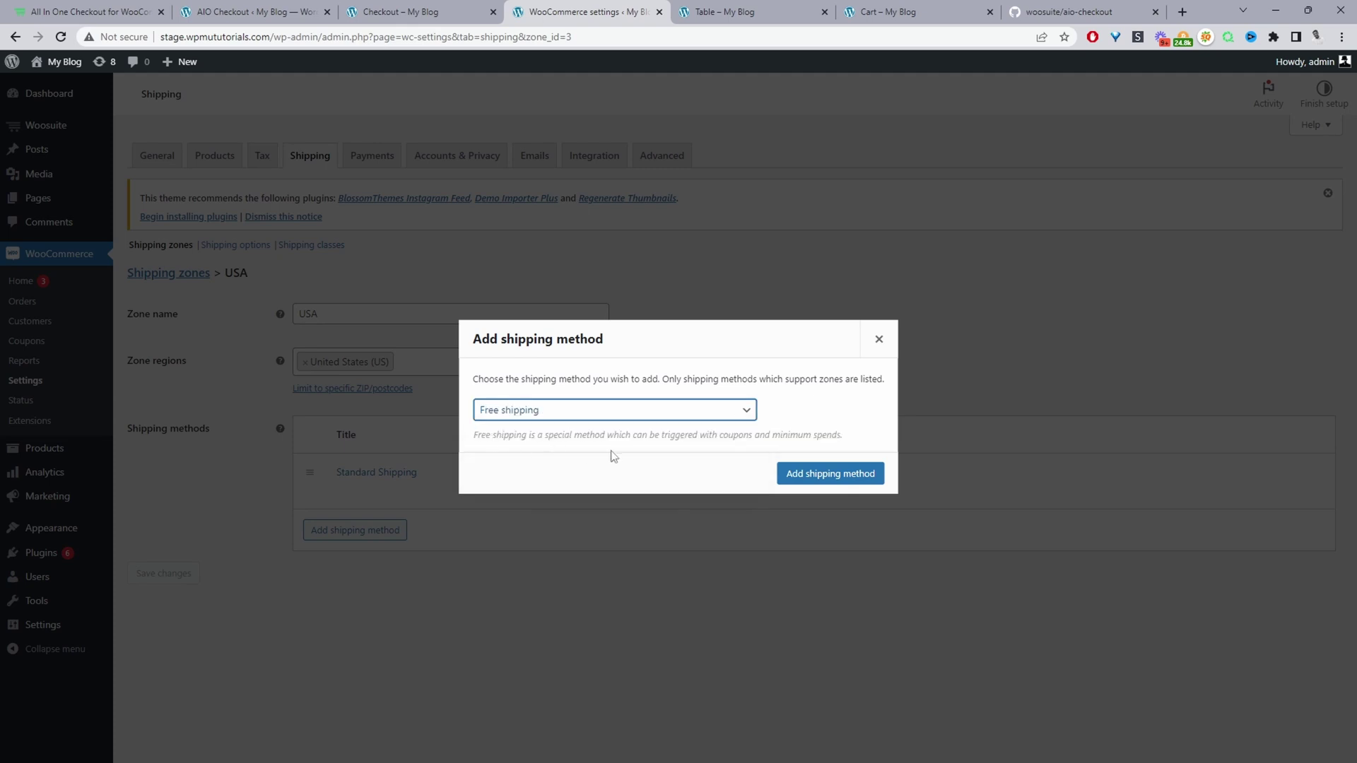
left_click(827, 475)
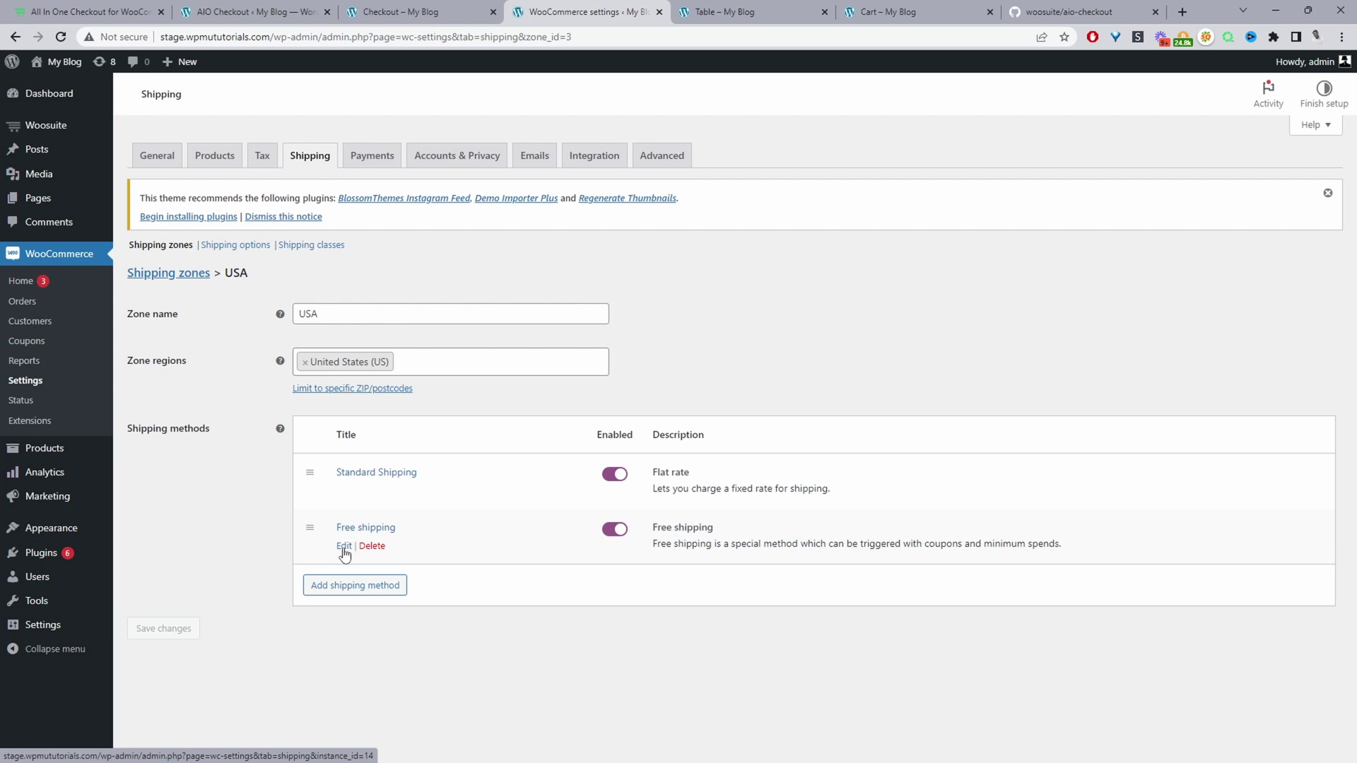
- Make Free shipping require a minimum order amount of 100 and save it
left_click(344, 547)
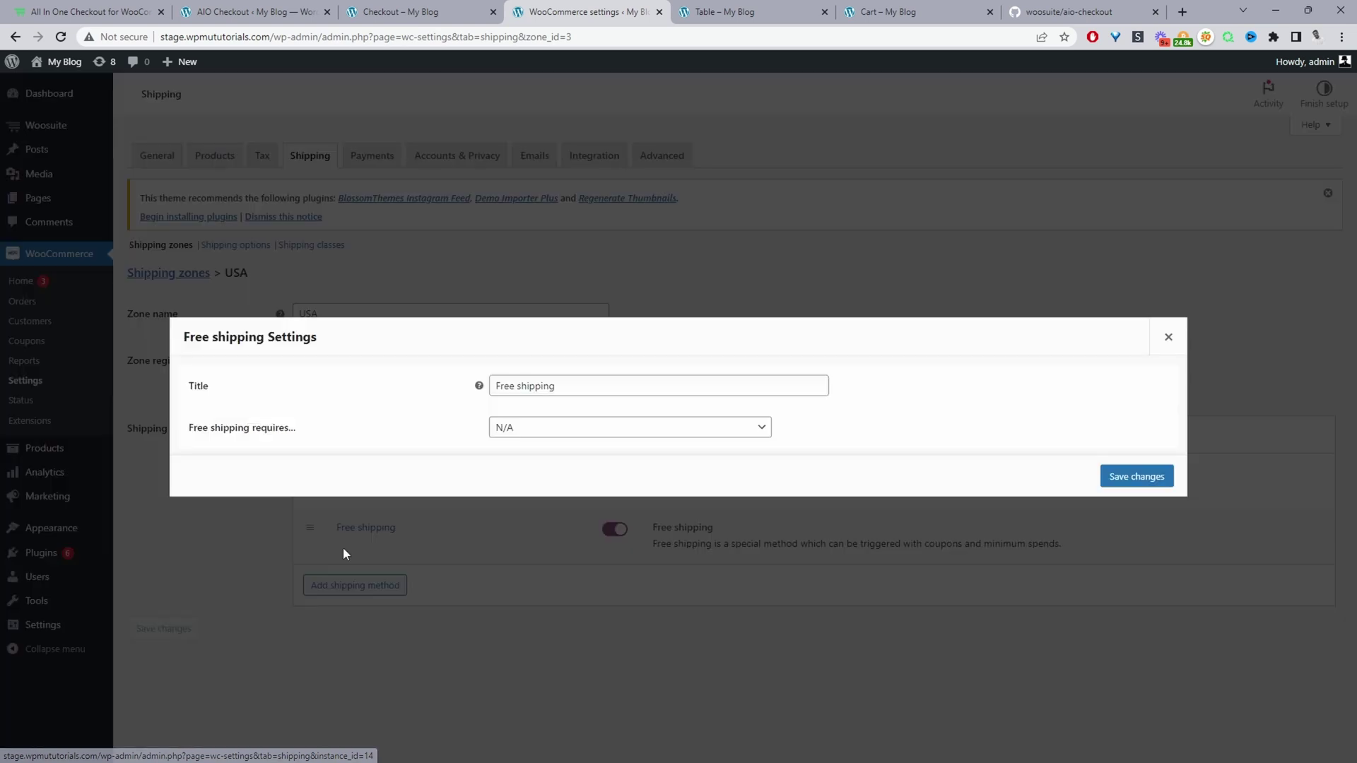
left_click(569, 431)
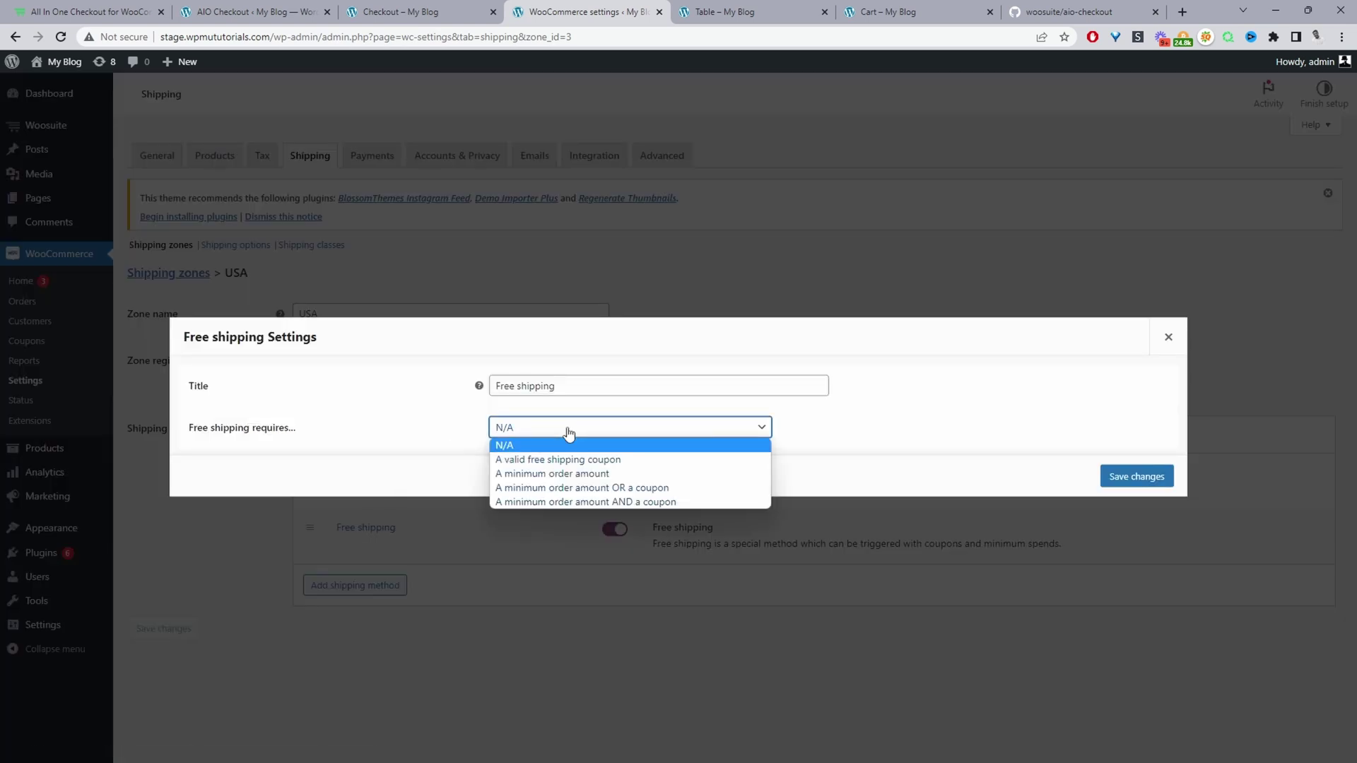
left_click(568, 477)
double_click(527, 430)
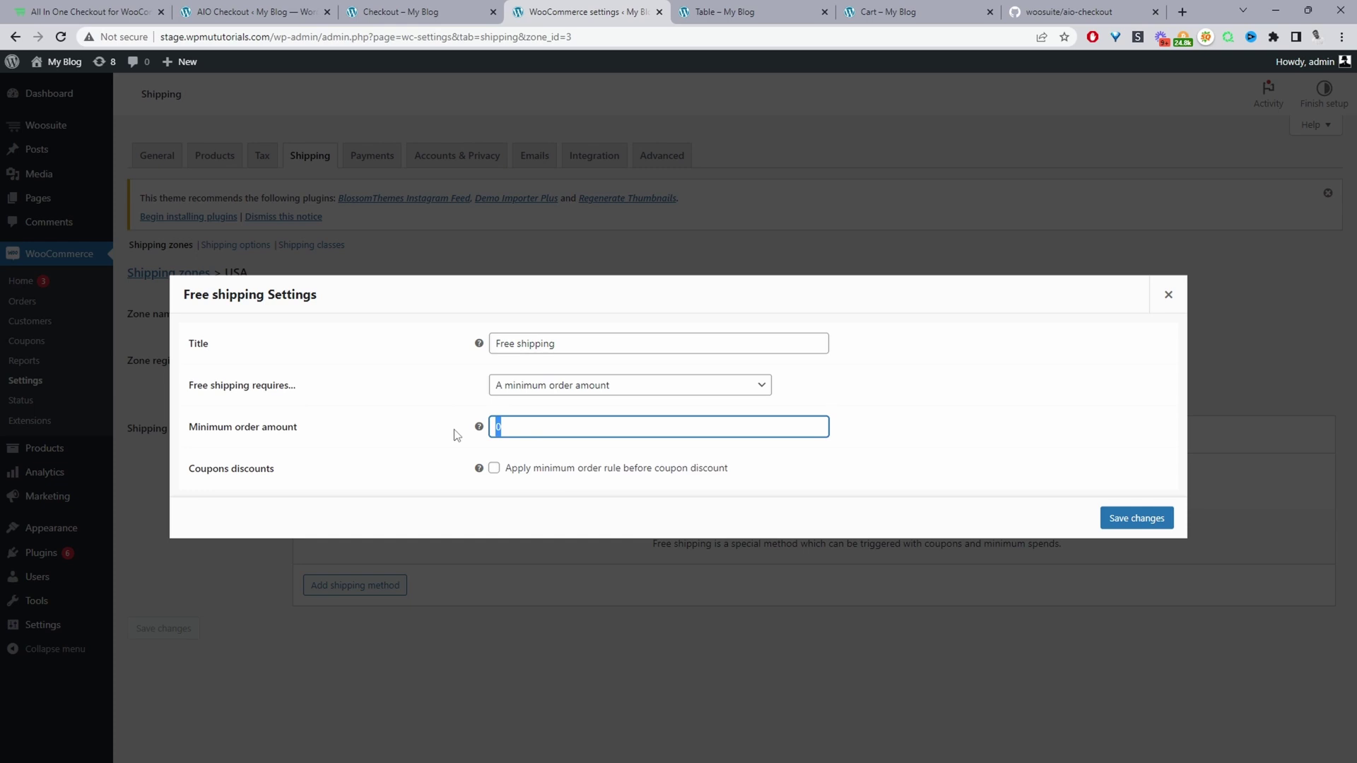
type("100")
left_click(495, 473)
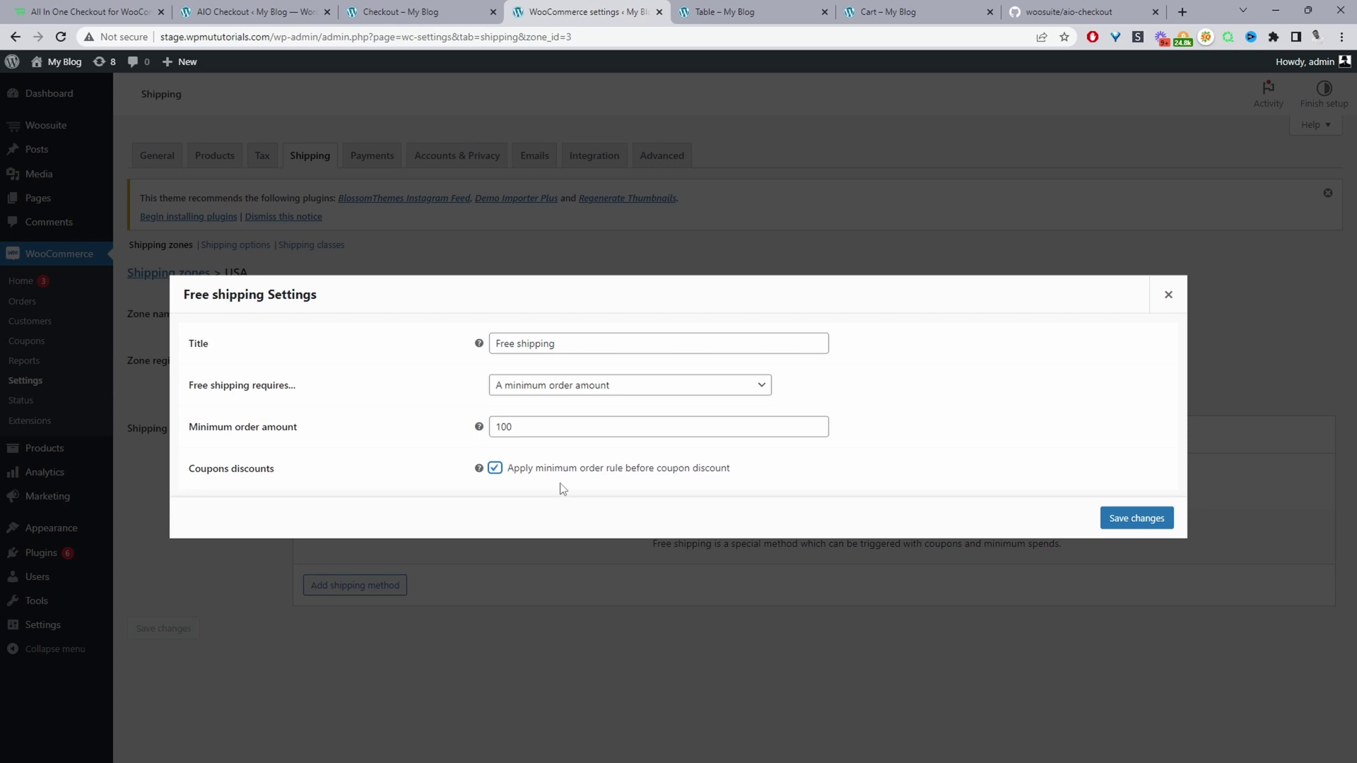
left_click(493, 469)
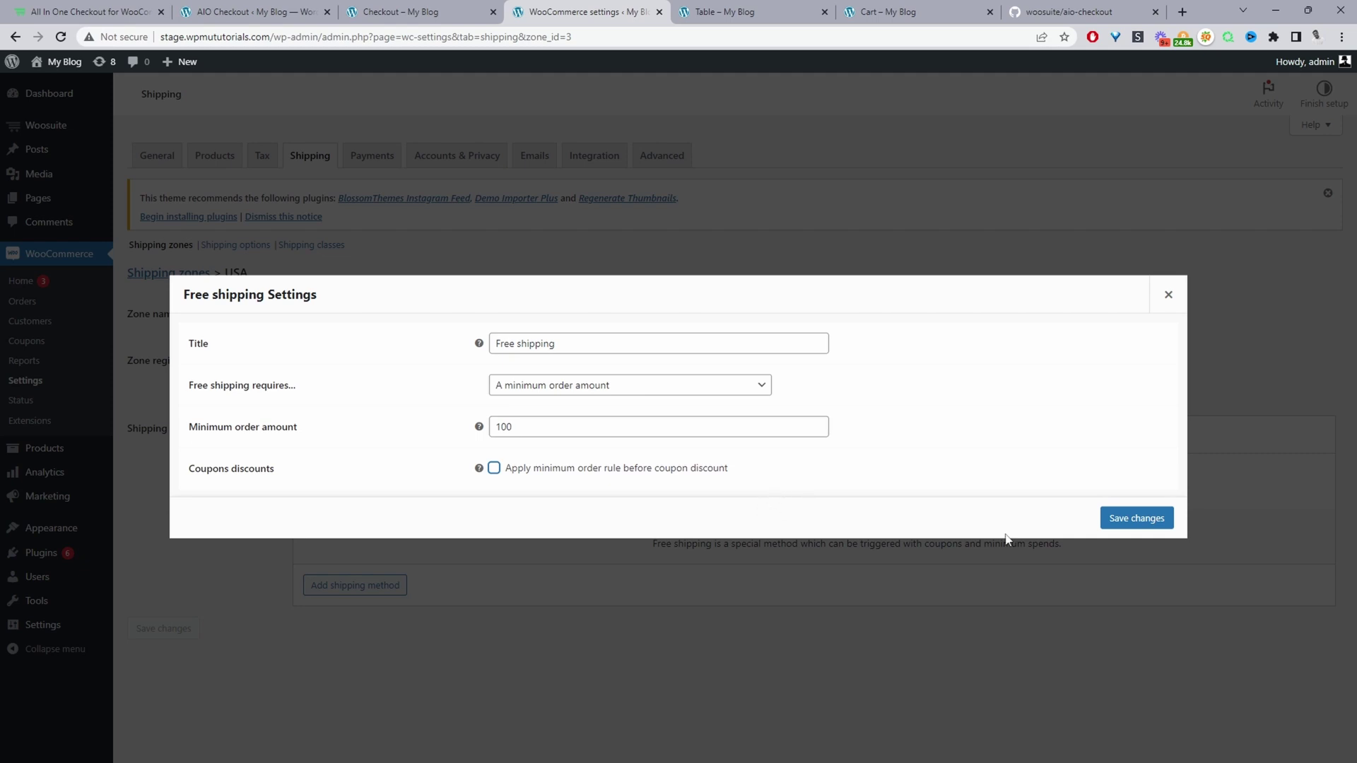
left_click(1126, 521)
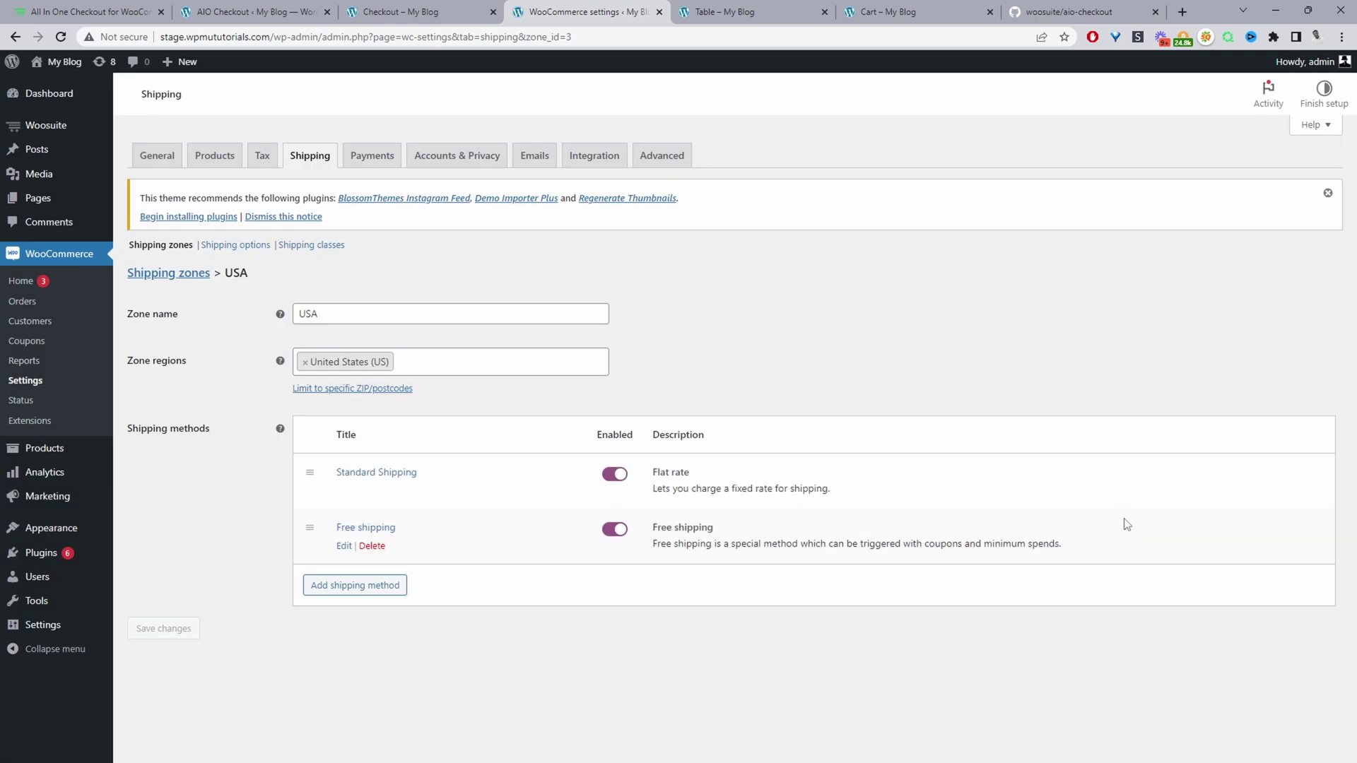
- Add a Local pickup method to the USA zone
left_click(374, 590)
left_click(627, 412)
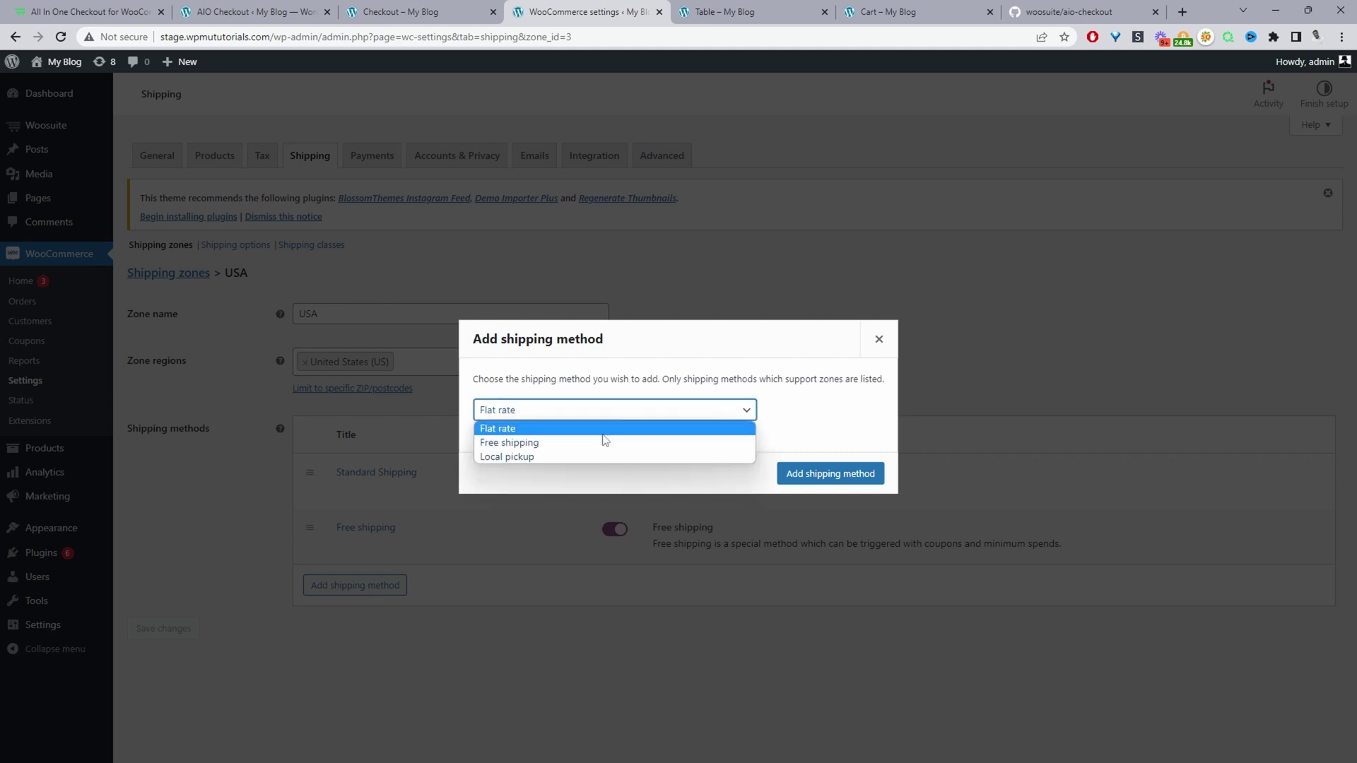
left_click(576, 459)
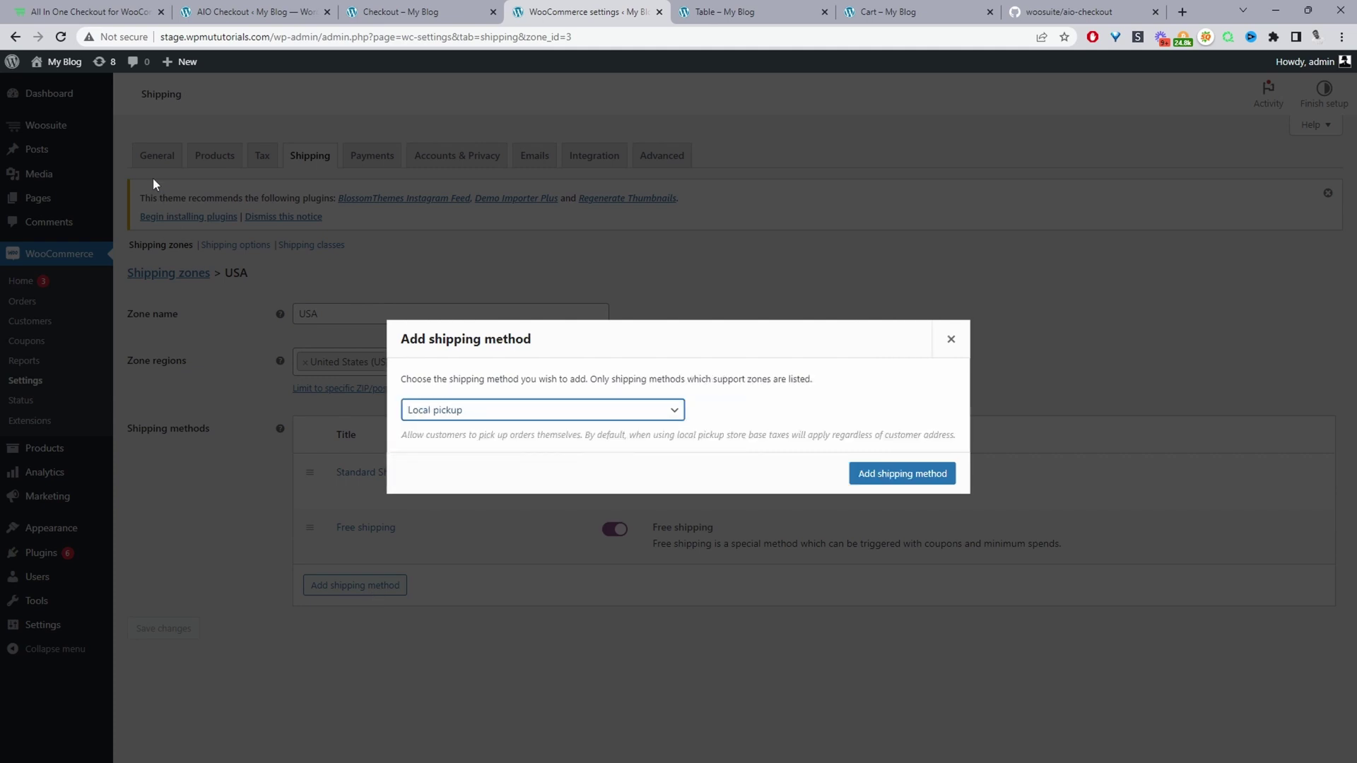
left_click(902, 474)
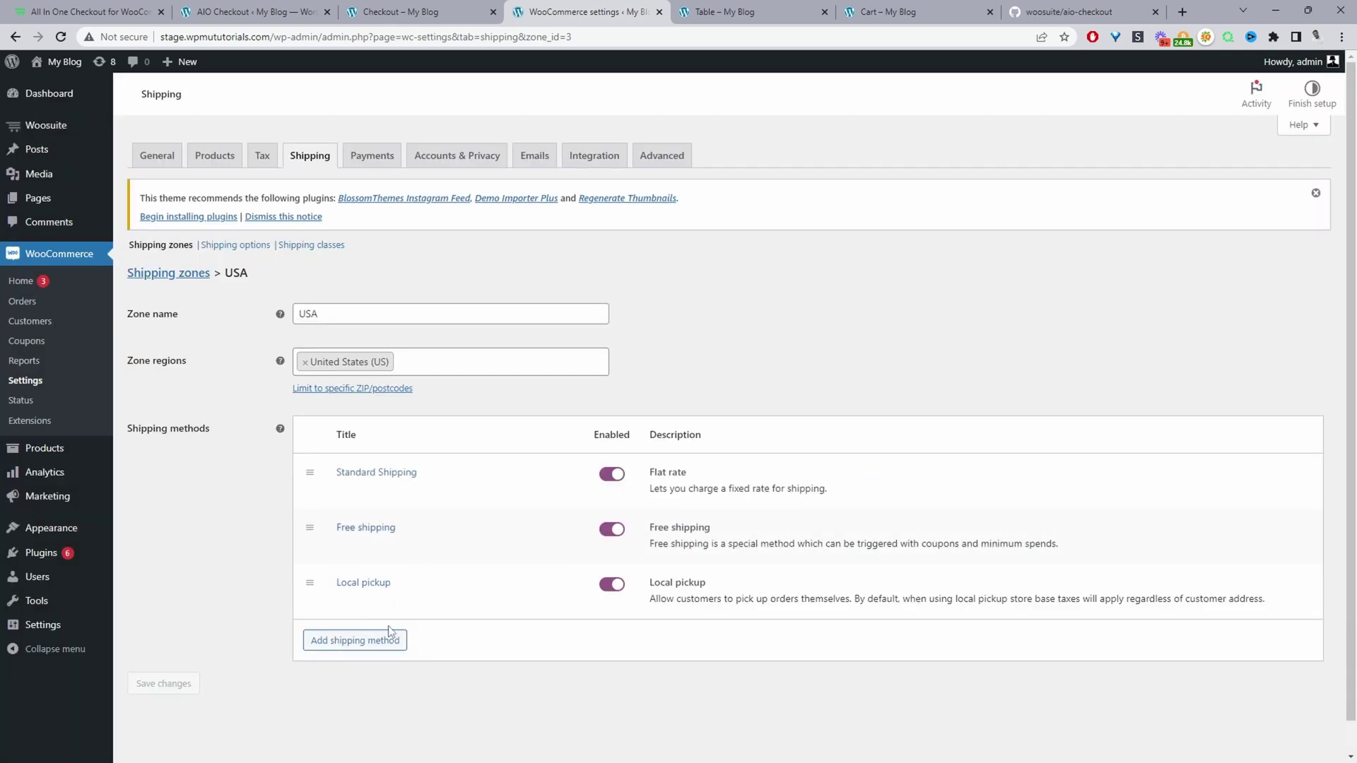
- Set the Local pickup cost to 5 and save the changes
left_click(344, 602)
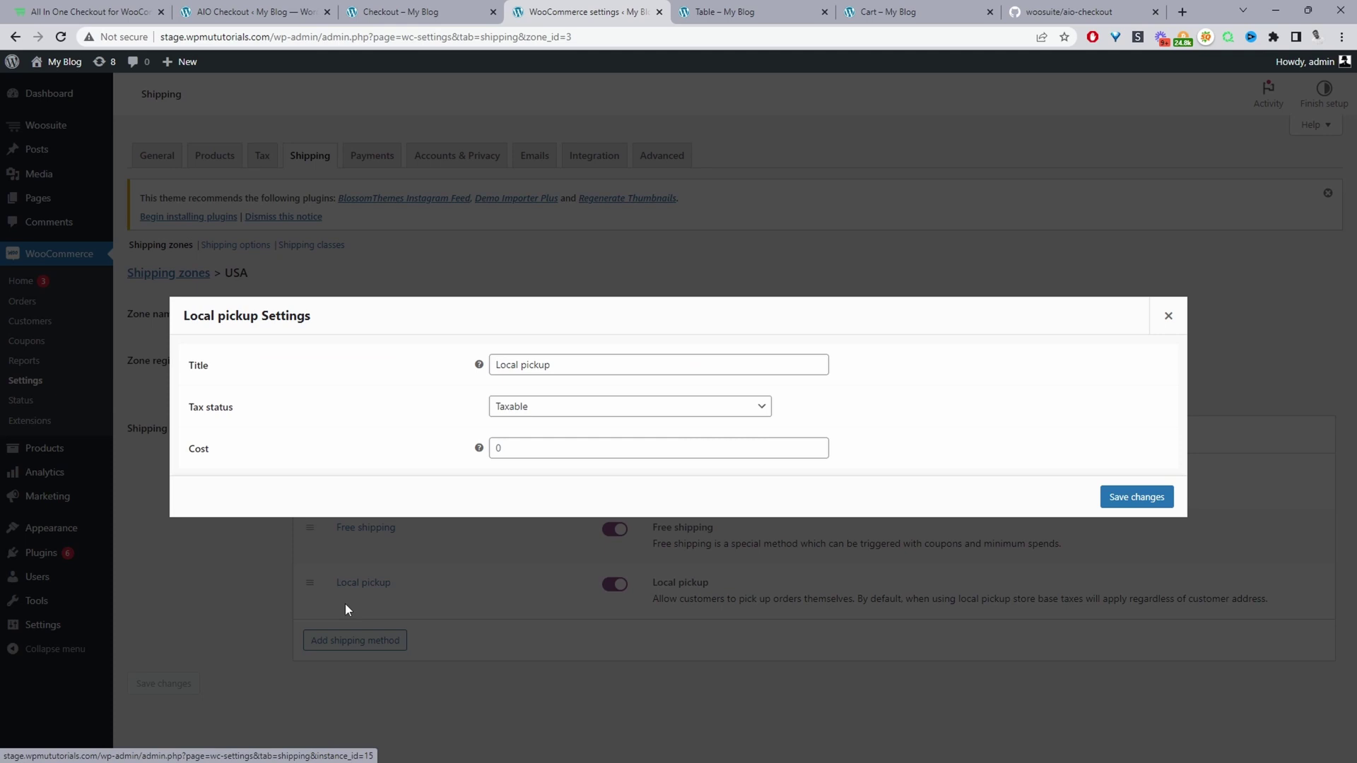
left_click(509, 453)
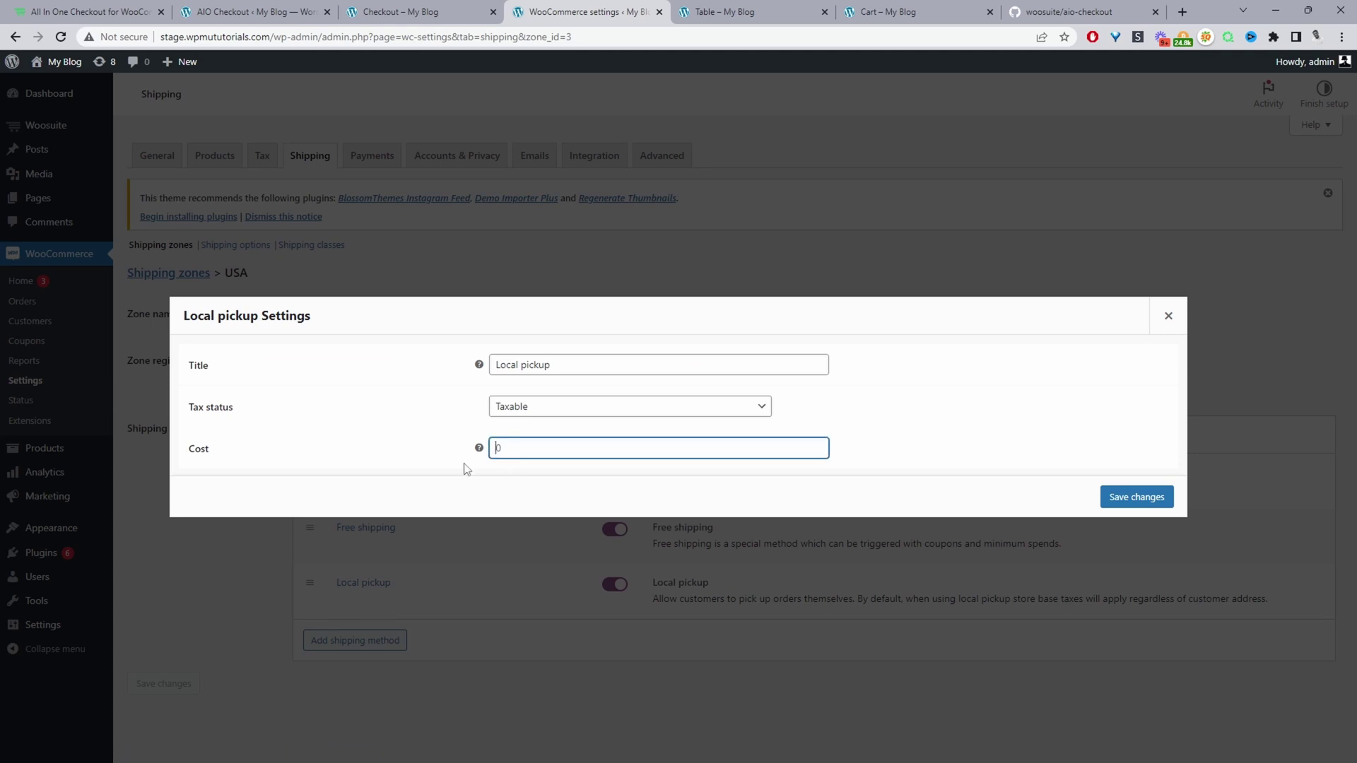
type("5")
left_click(1128, 496)
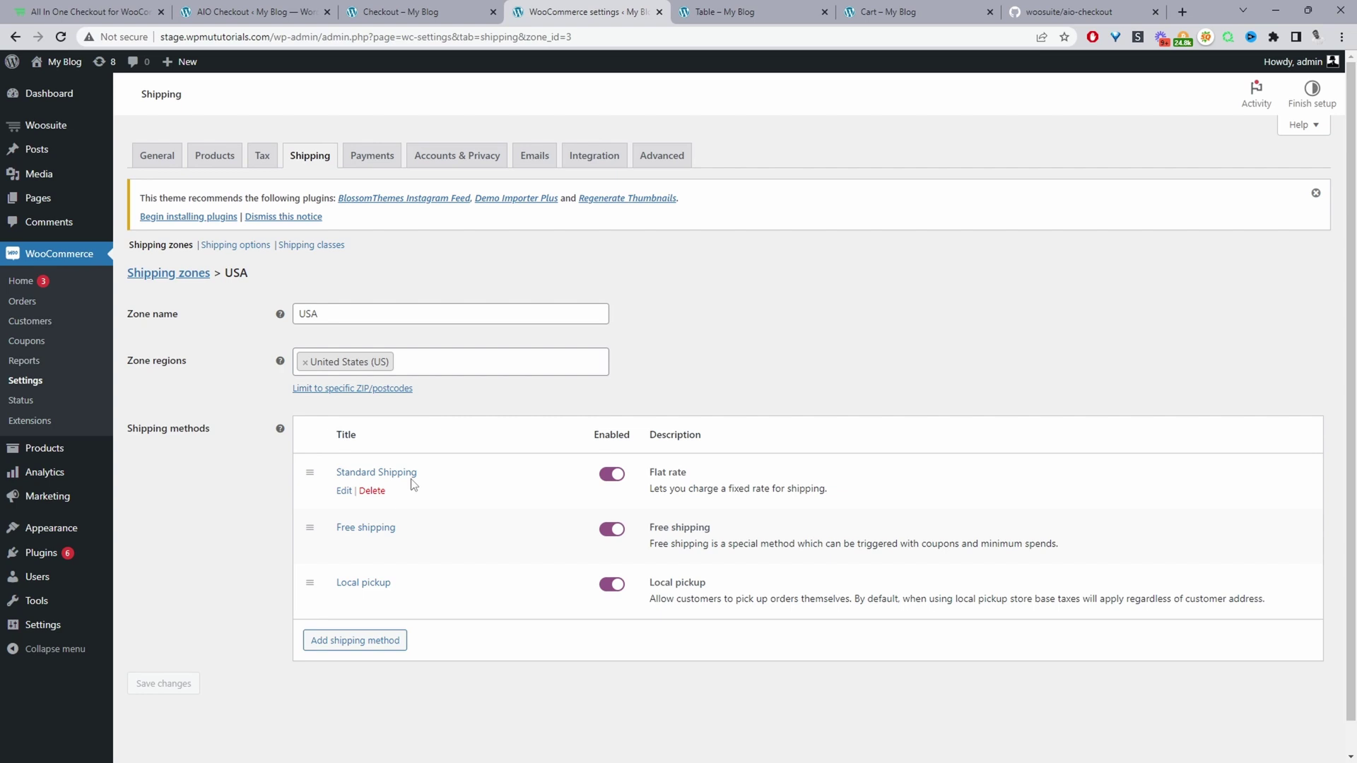
- Glance at the Table product tab, then open WooCommerce's Shipping classes list showing the bulky class
left_click(749, 12)
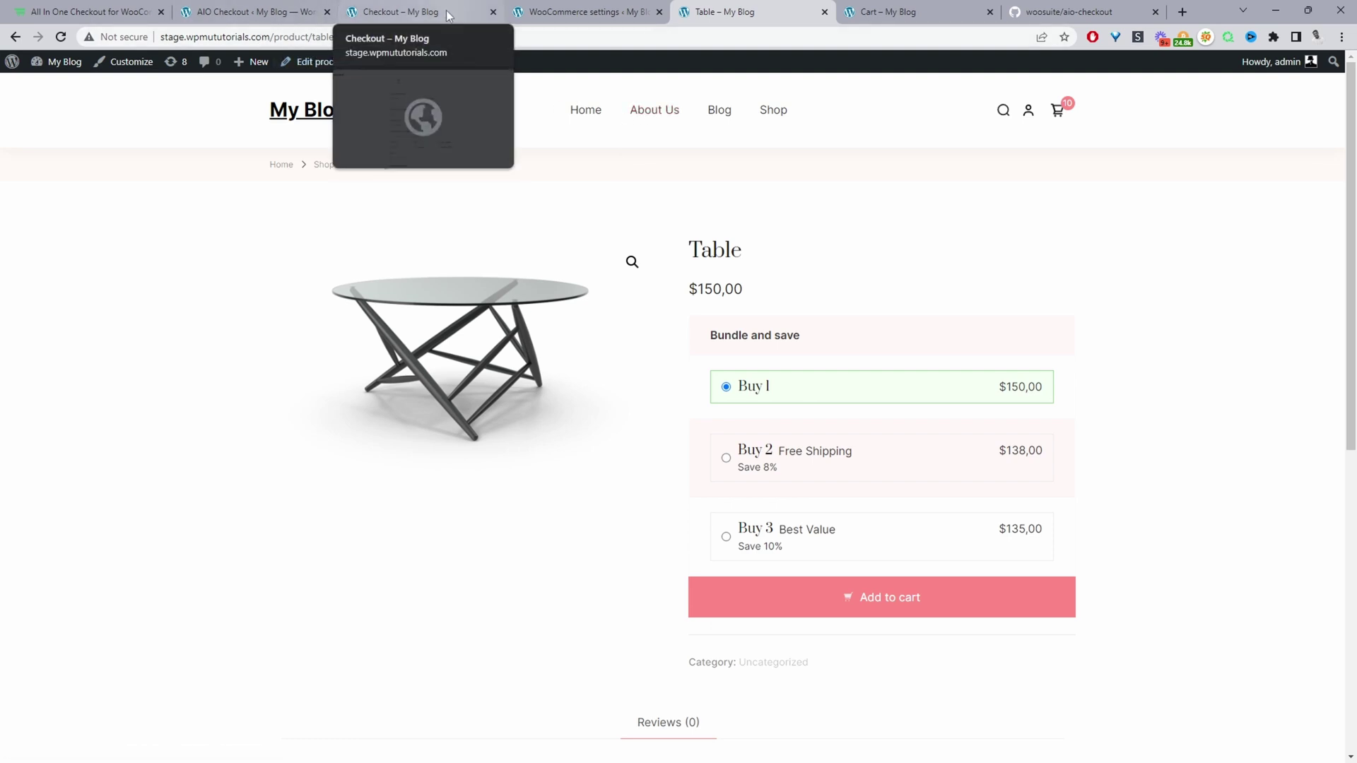
left_click(596, 12)
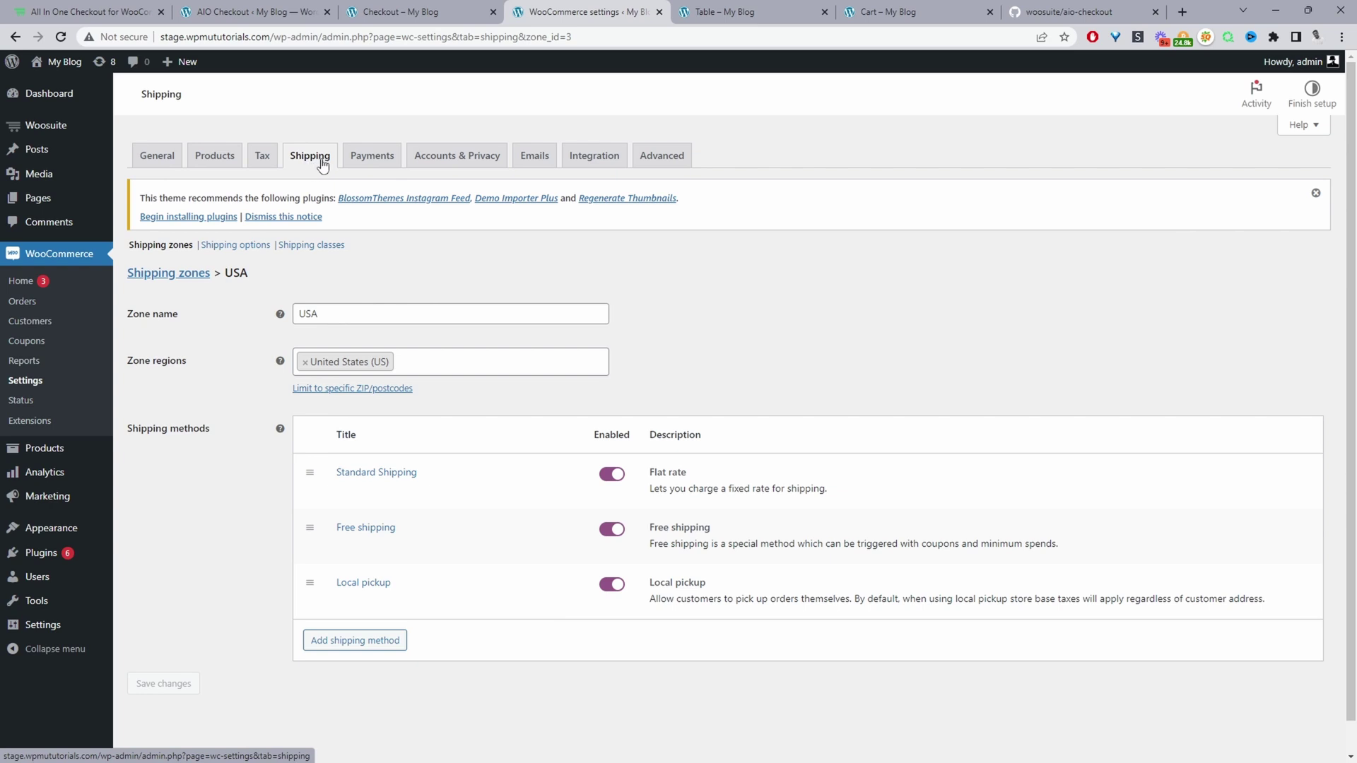
left_click(317, 251)
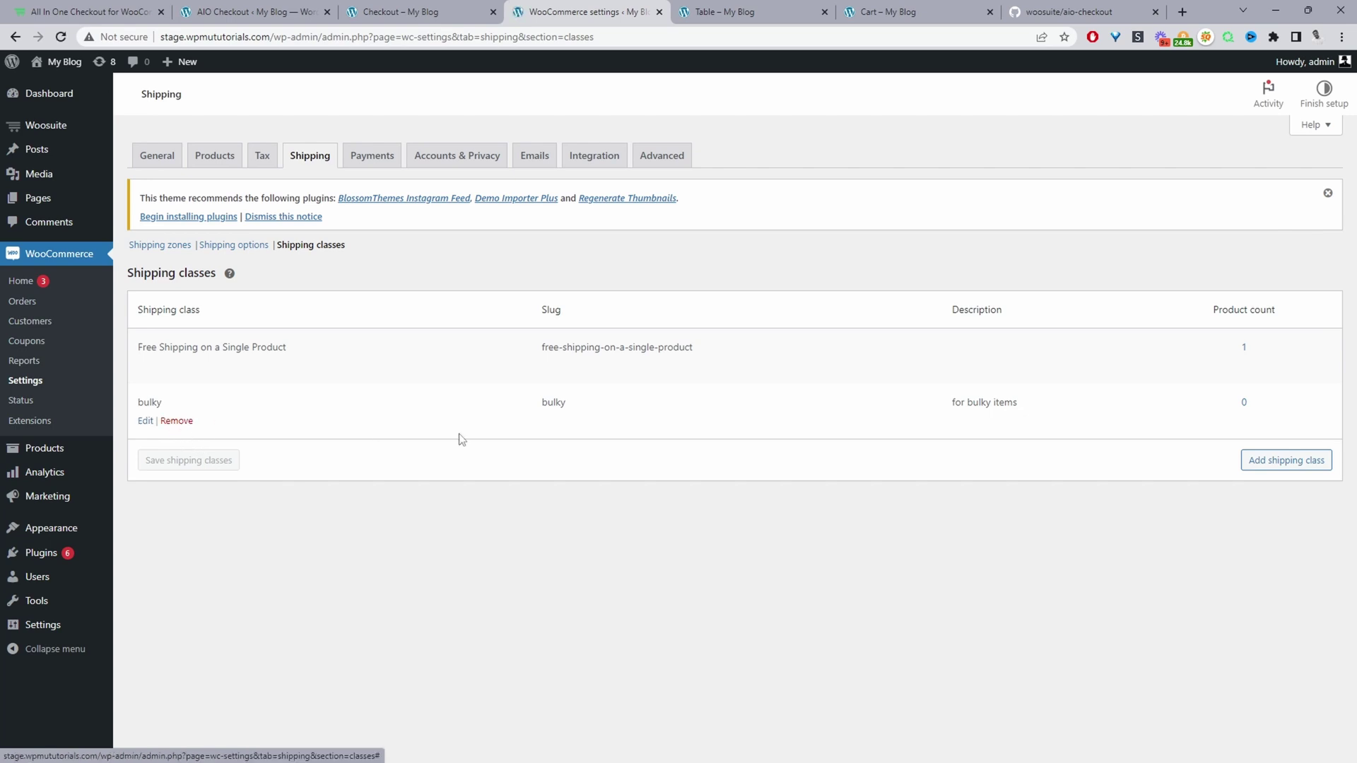
left_click(1282, 465)
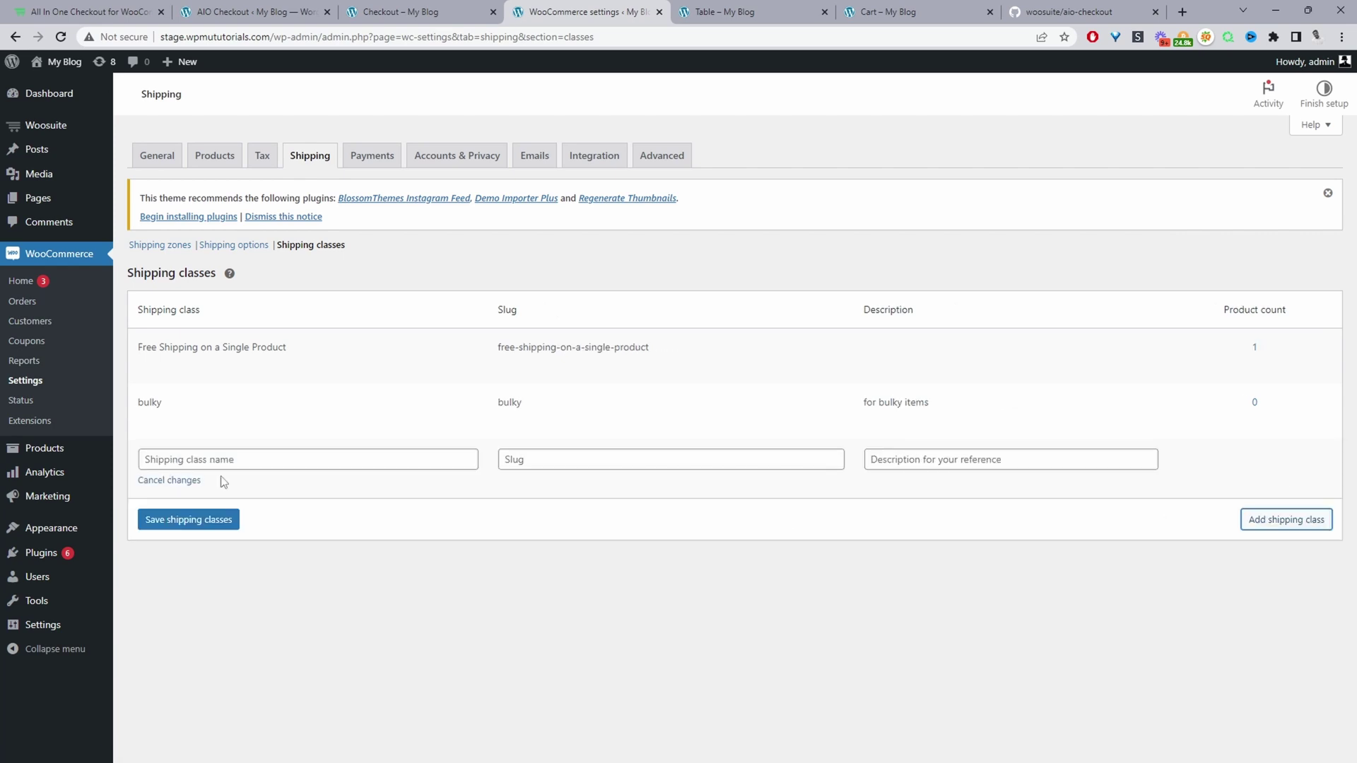
left_click(232, 458)
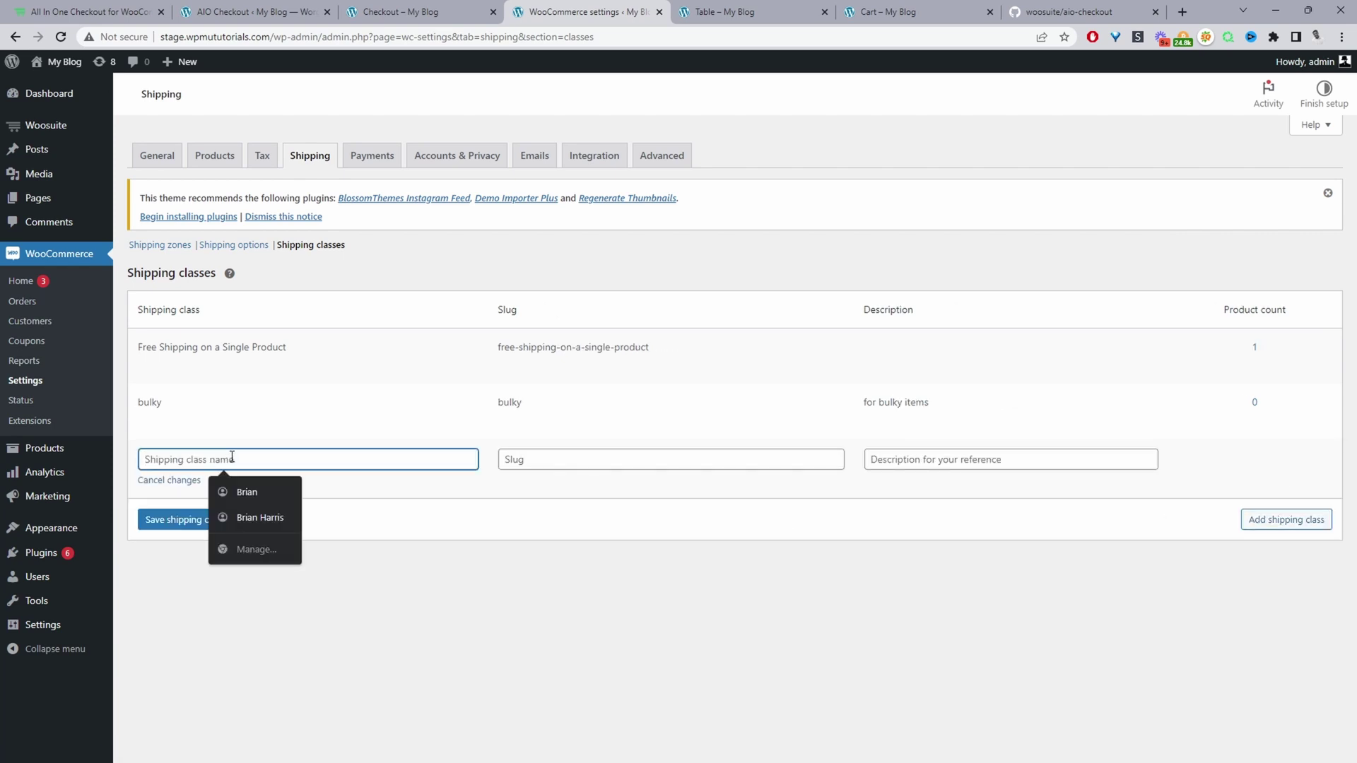
type("bul")
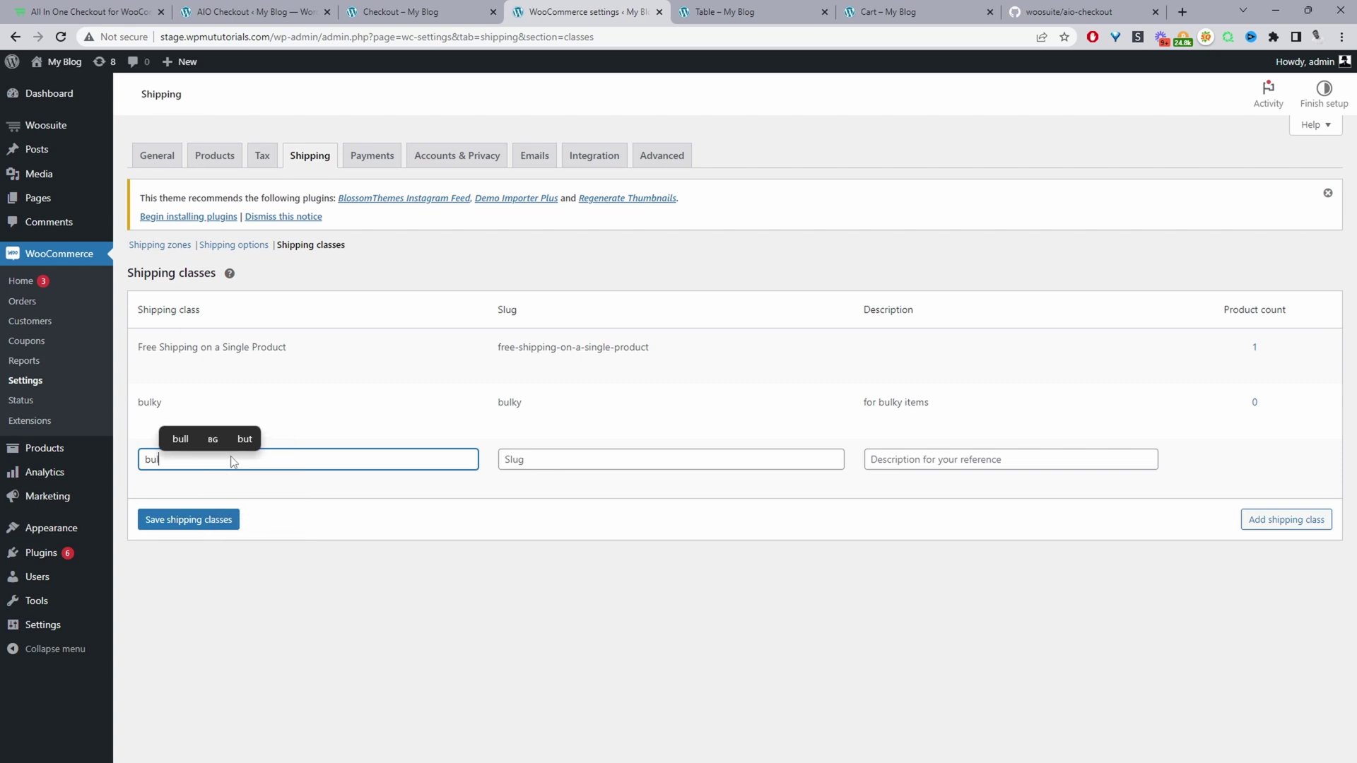
type("ky")
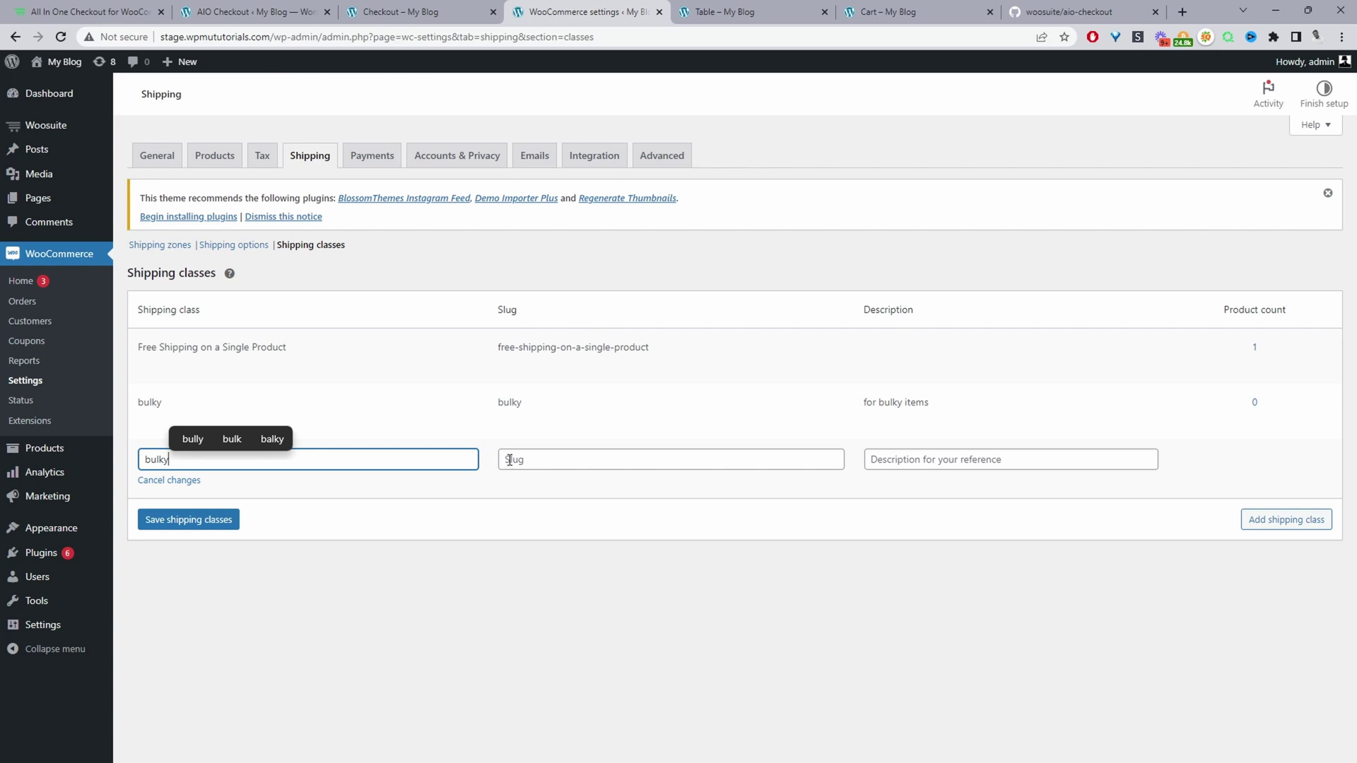
left_click(940, 462)
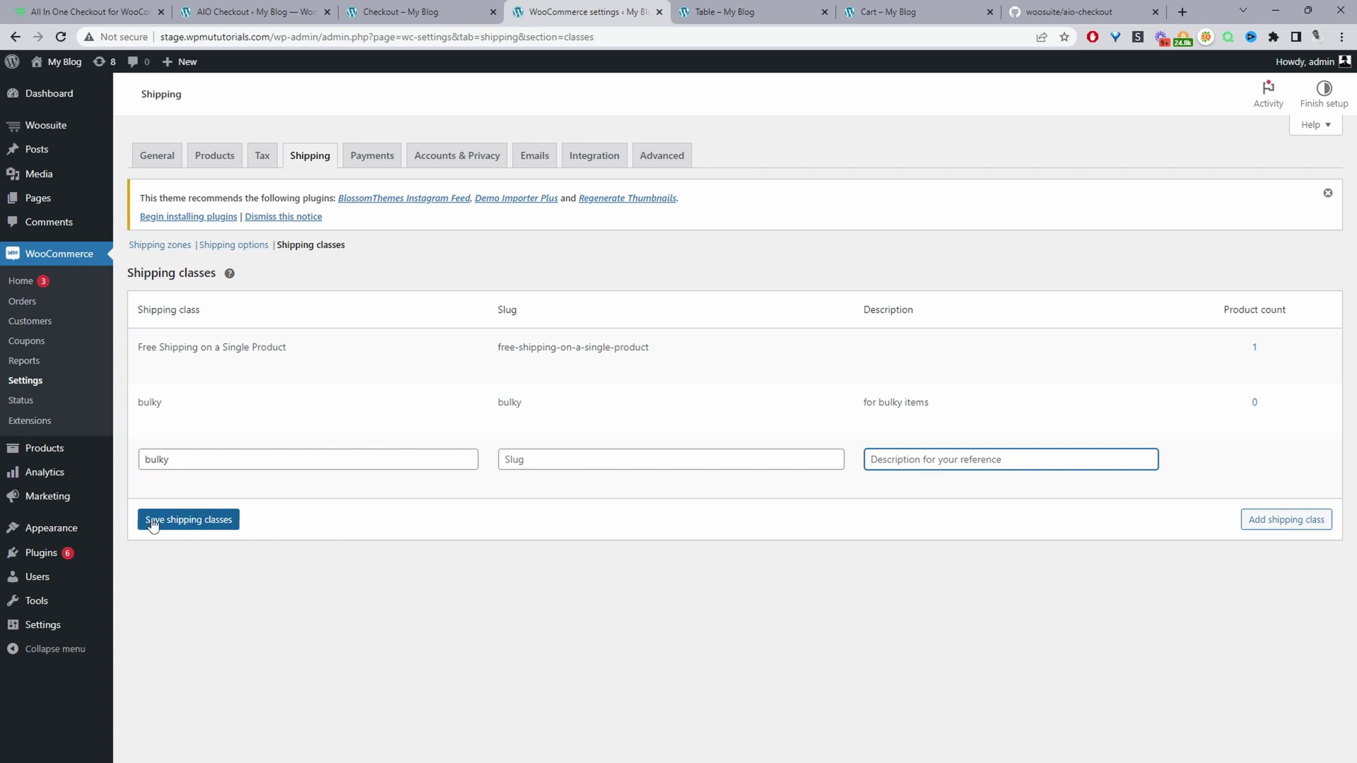
left_click(192, 457)
key("ctrl+a")
key("BackSpace")
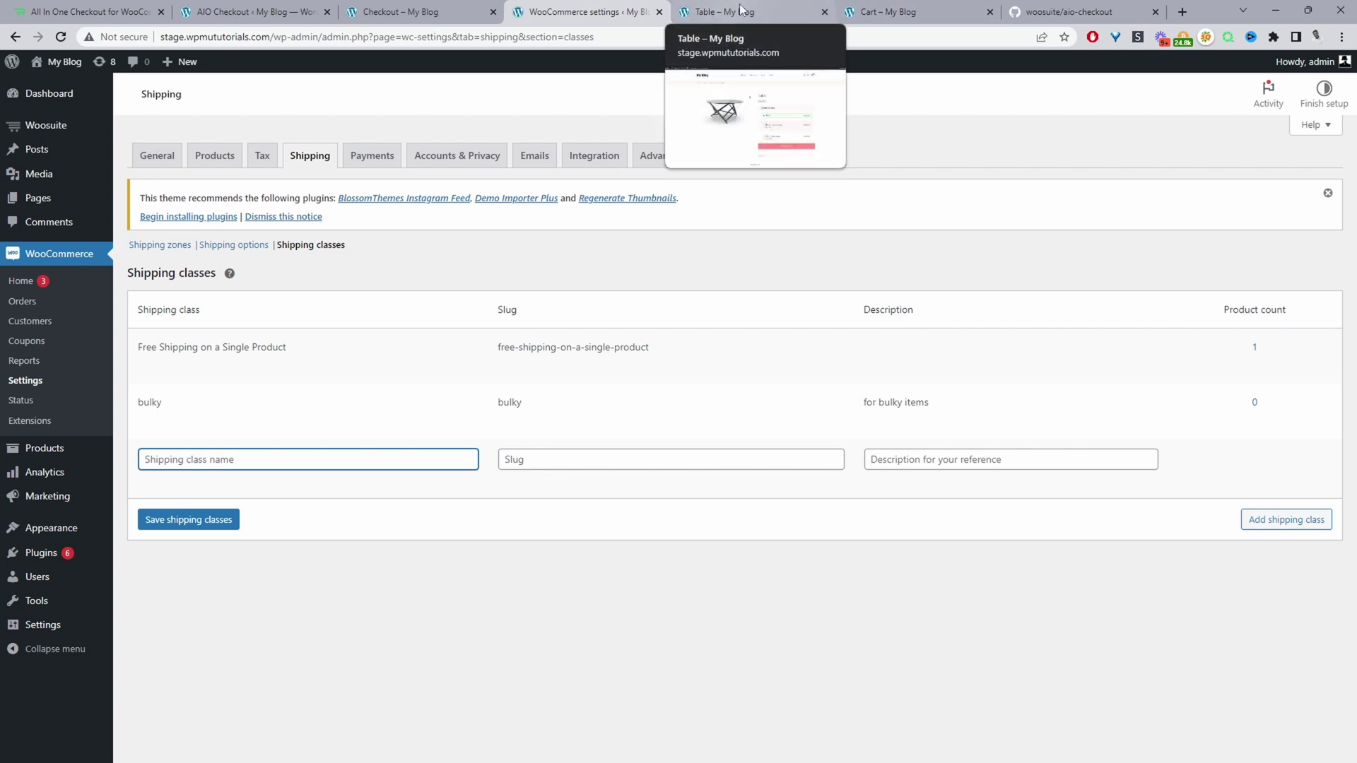
- Set the Table product's shipping class to bulky and update the product
left_click(705, 18)
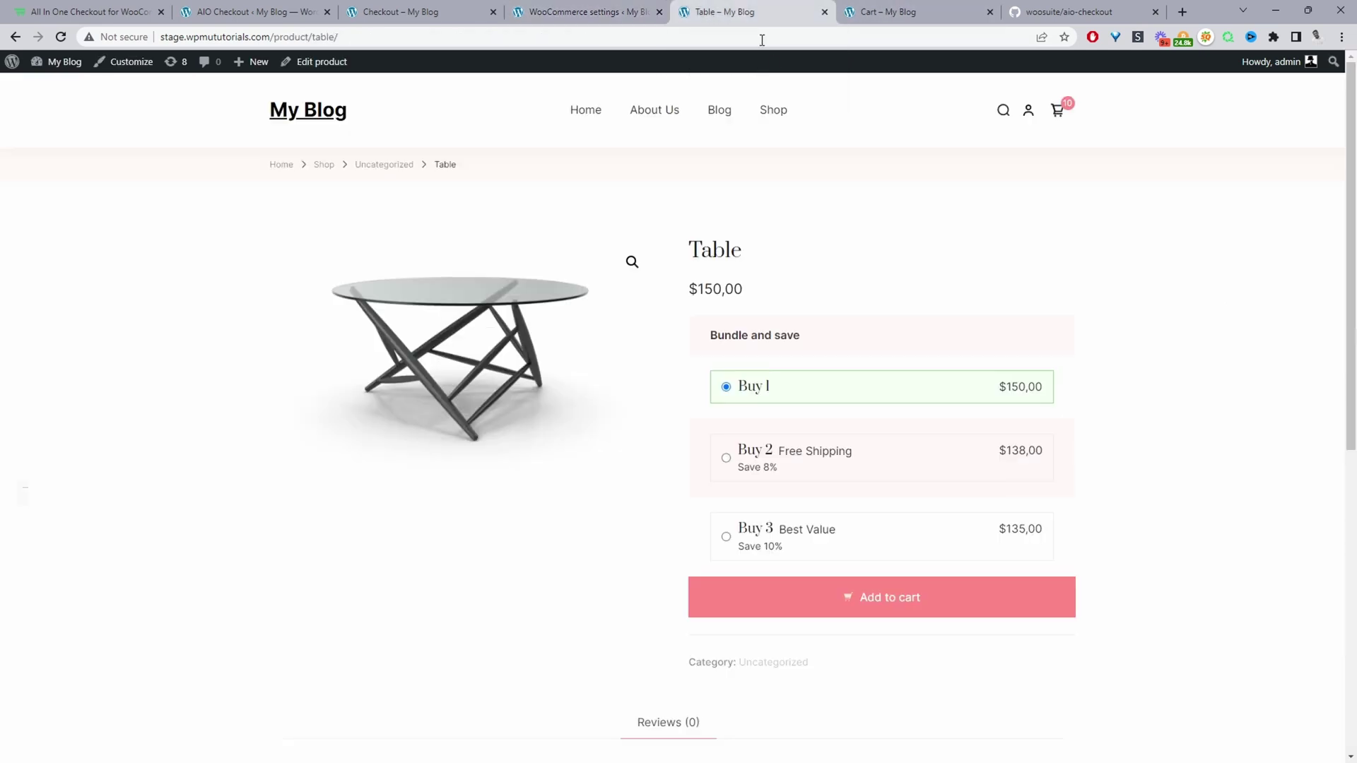
left_click(319, 69)
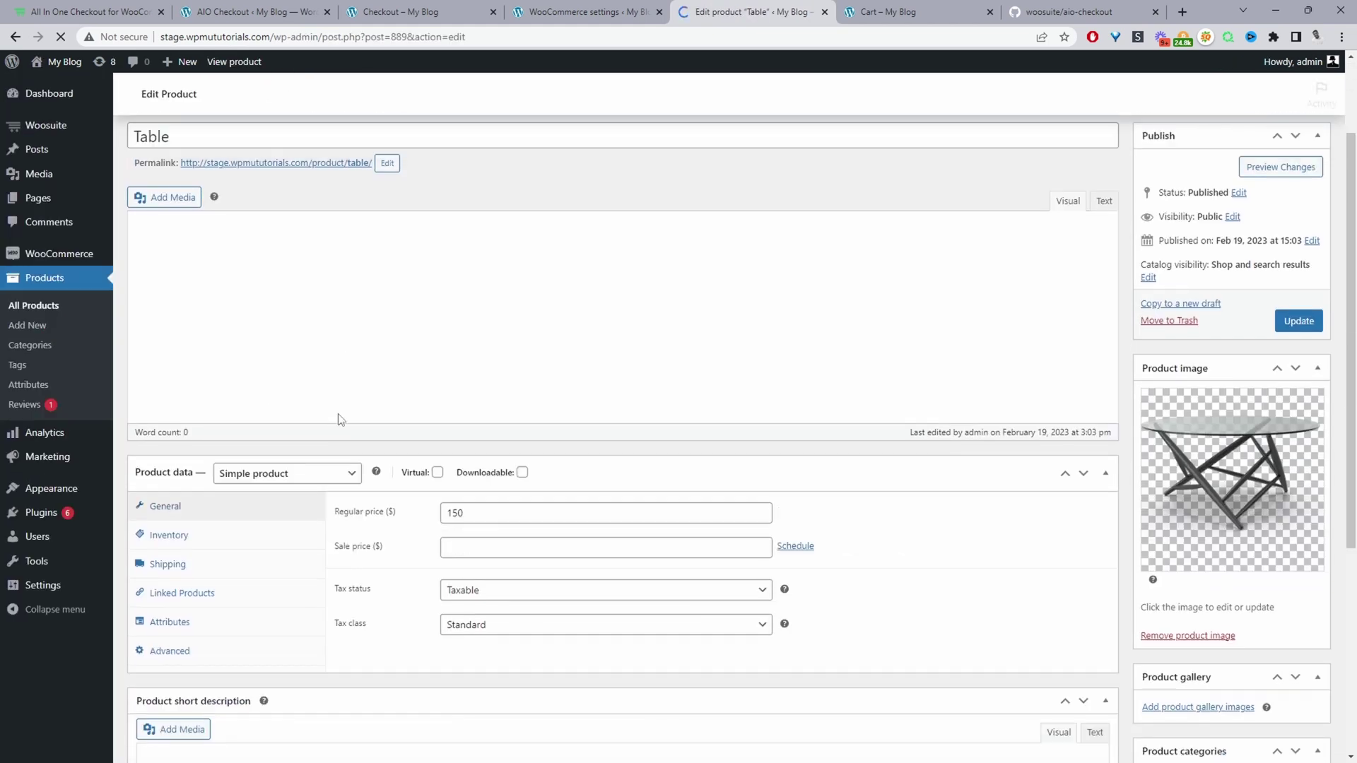
scroll(193, 580, "down", 2)
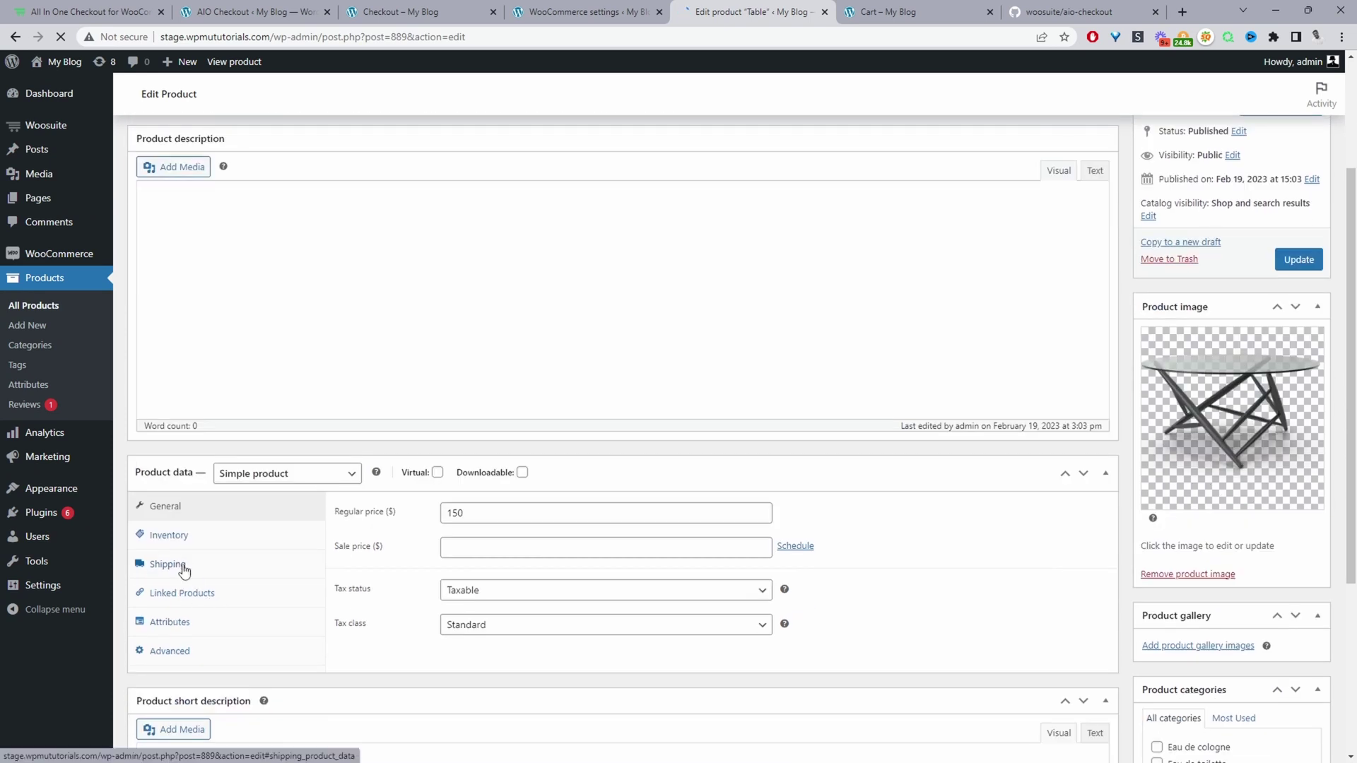
left_click(187, 568)
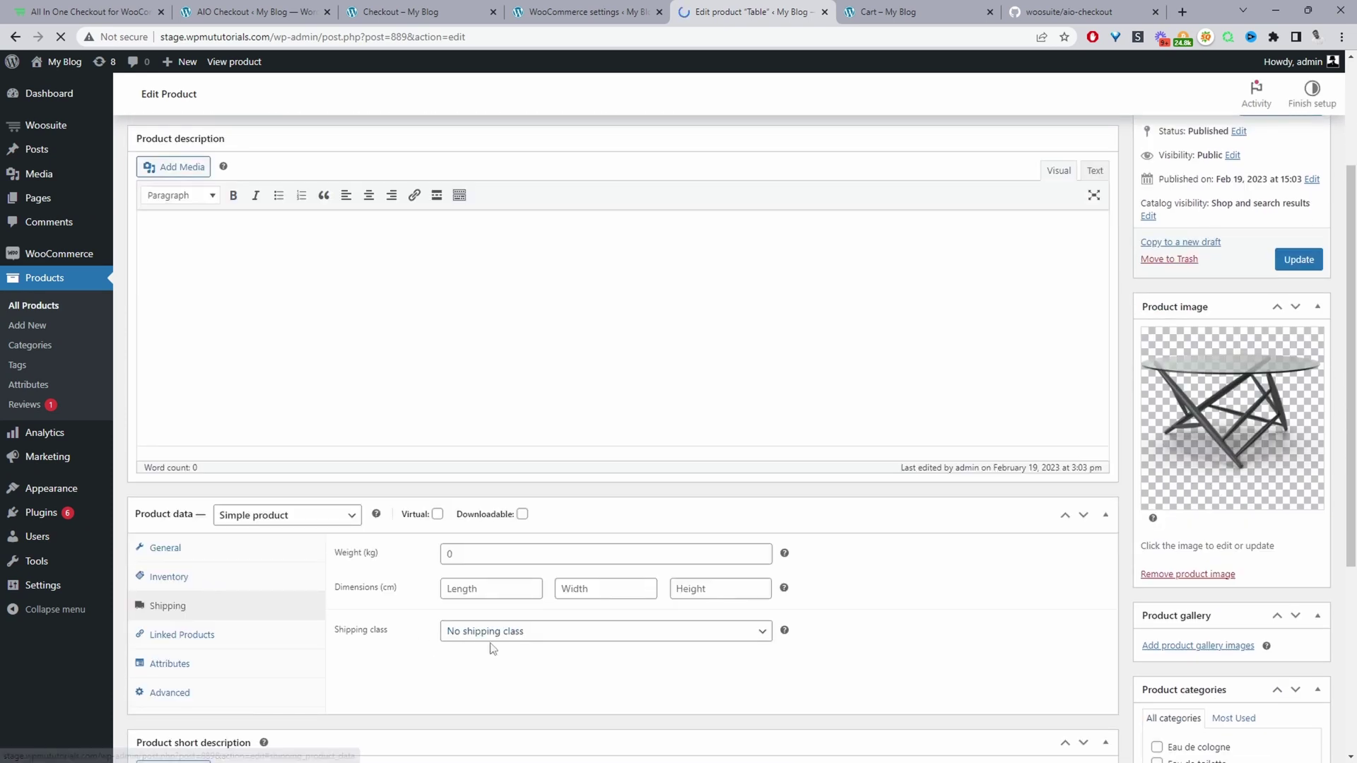
left_click(495, 631)
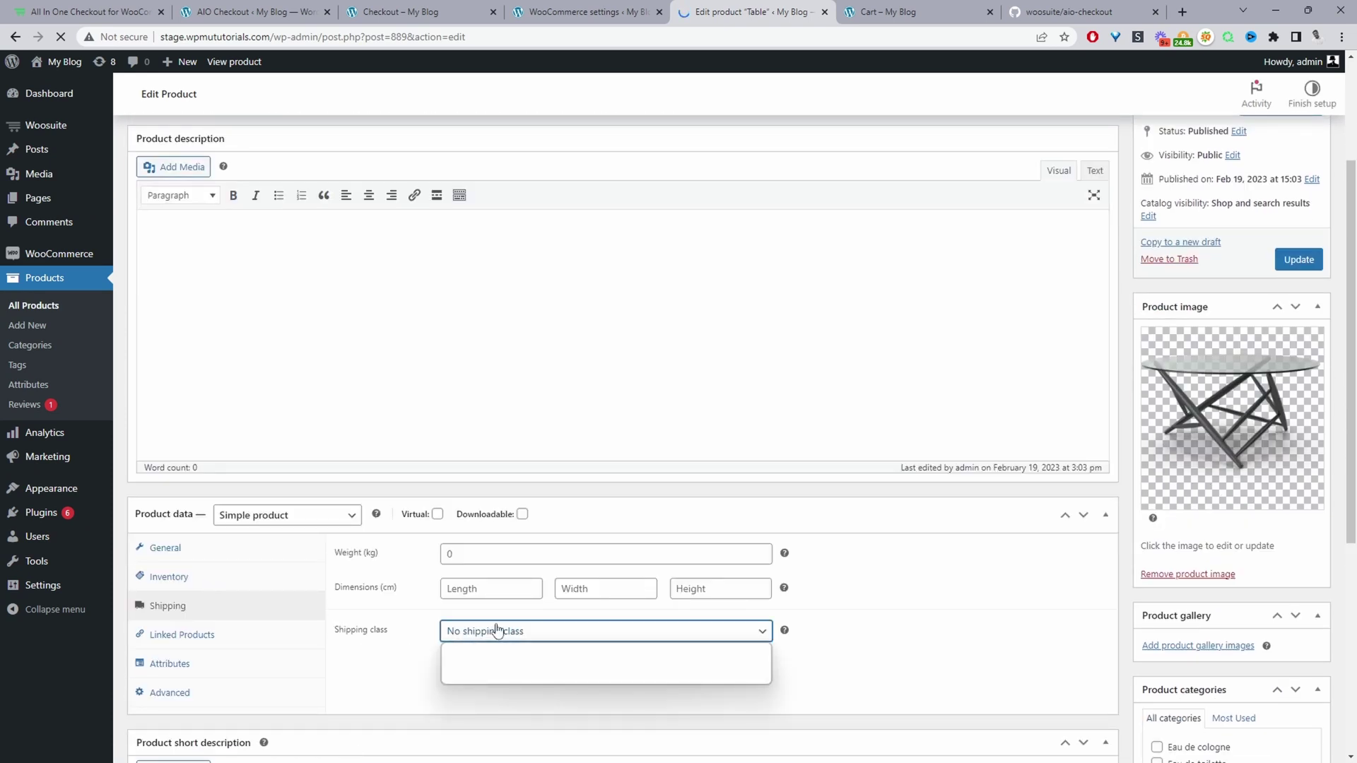
left_click(473, 665)
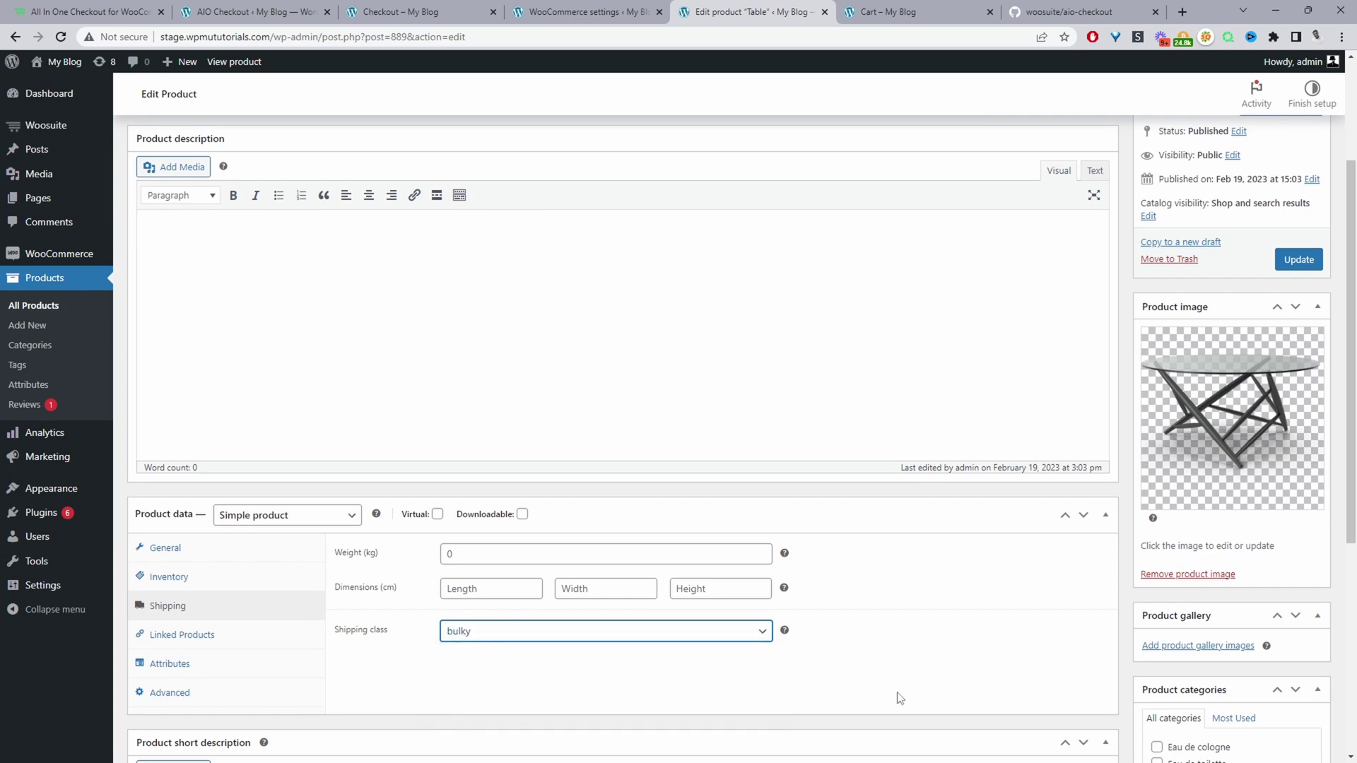
scroll(919, 636, "up", 3)
left_click(1299, 444)
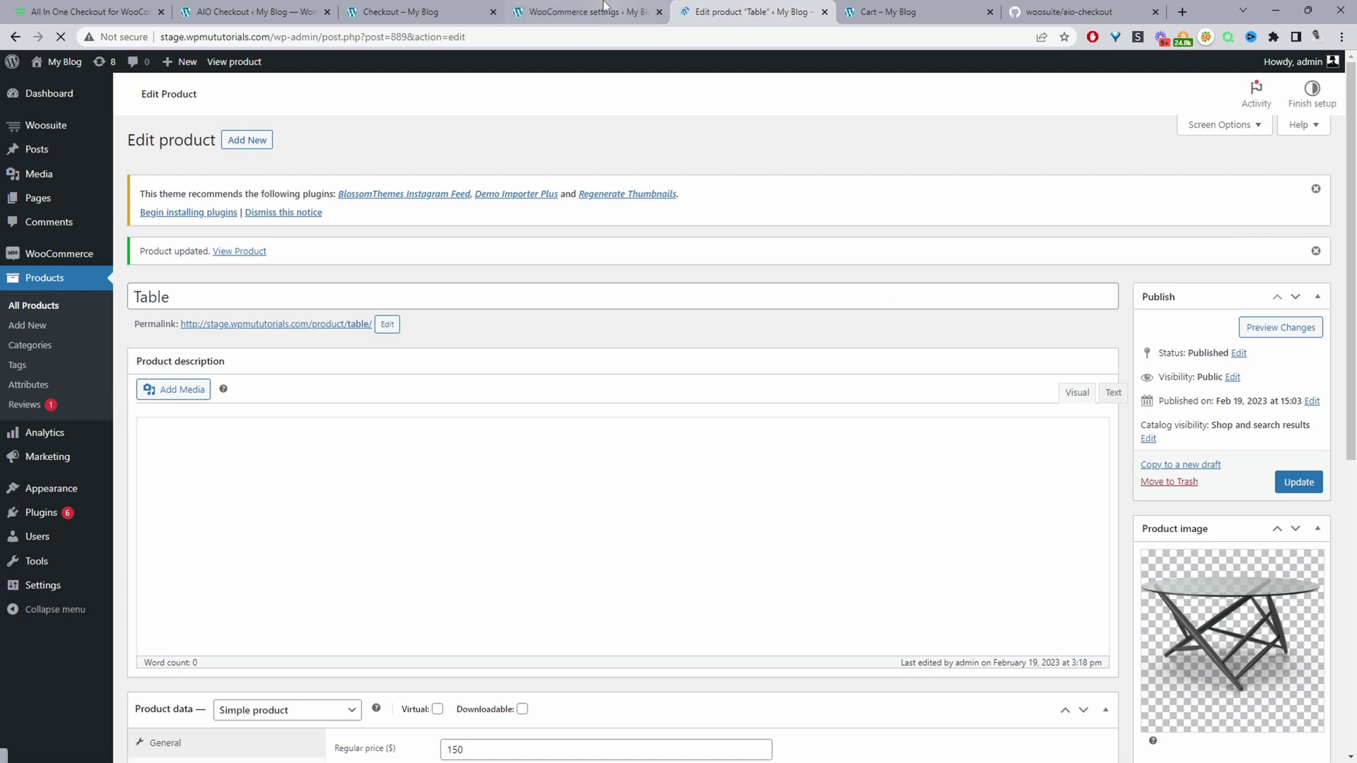
- Return to the Shipping zones list without saving the blank class row, and open the USA zone
left_click(574, 13)
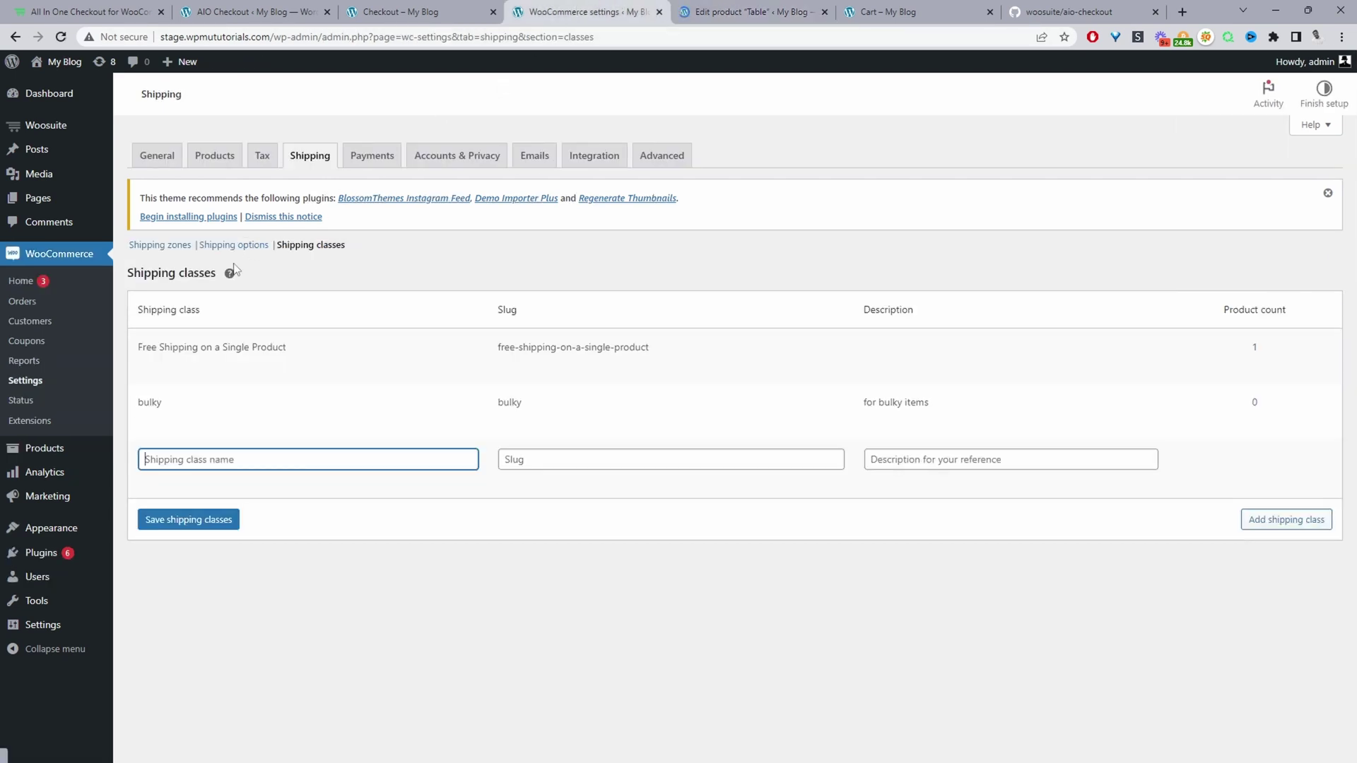
left_click(181, 247)
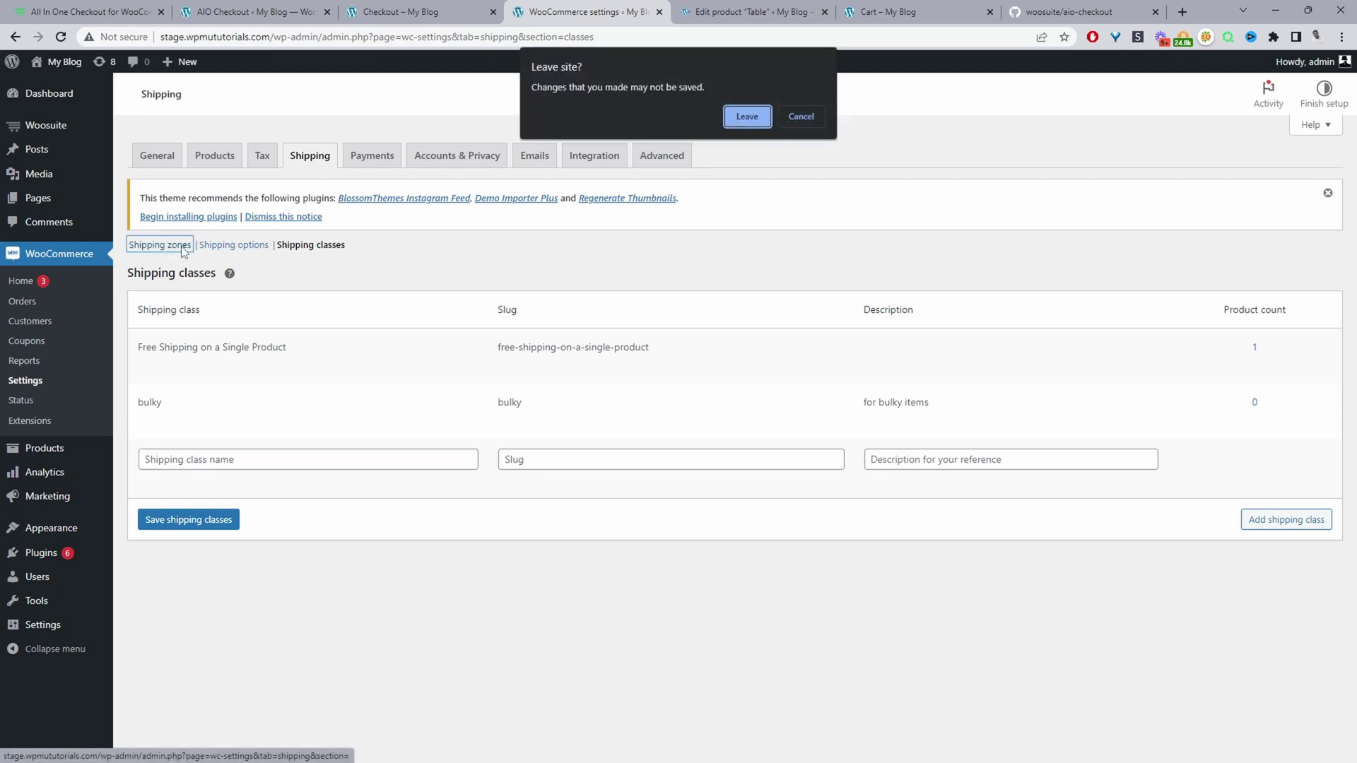
left_click(744, 117)
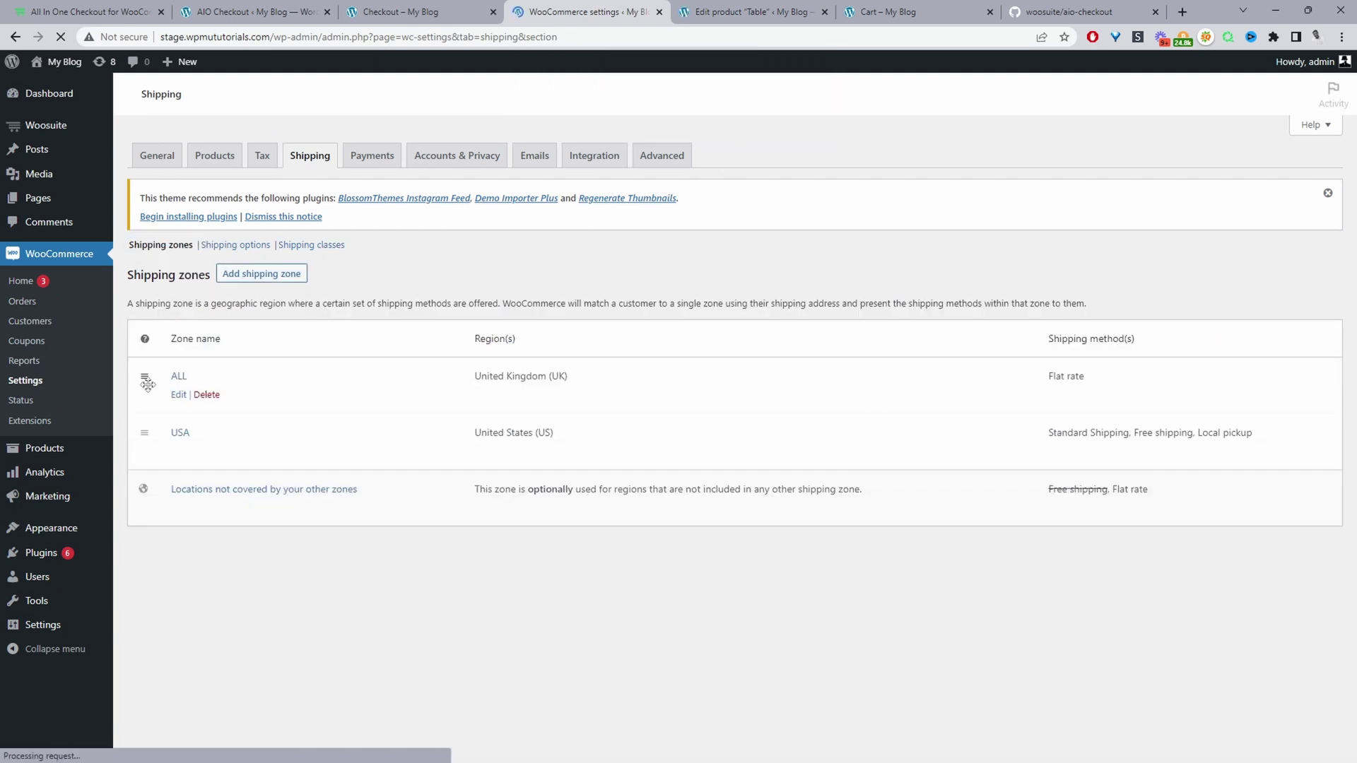
left_click(180, 433)
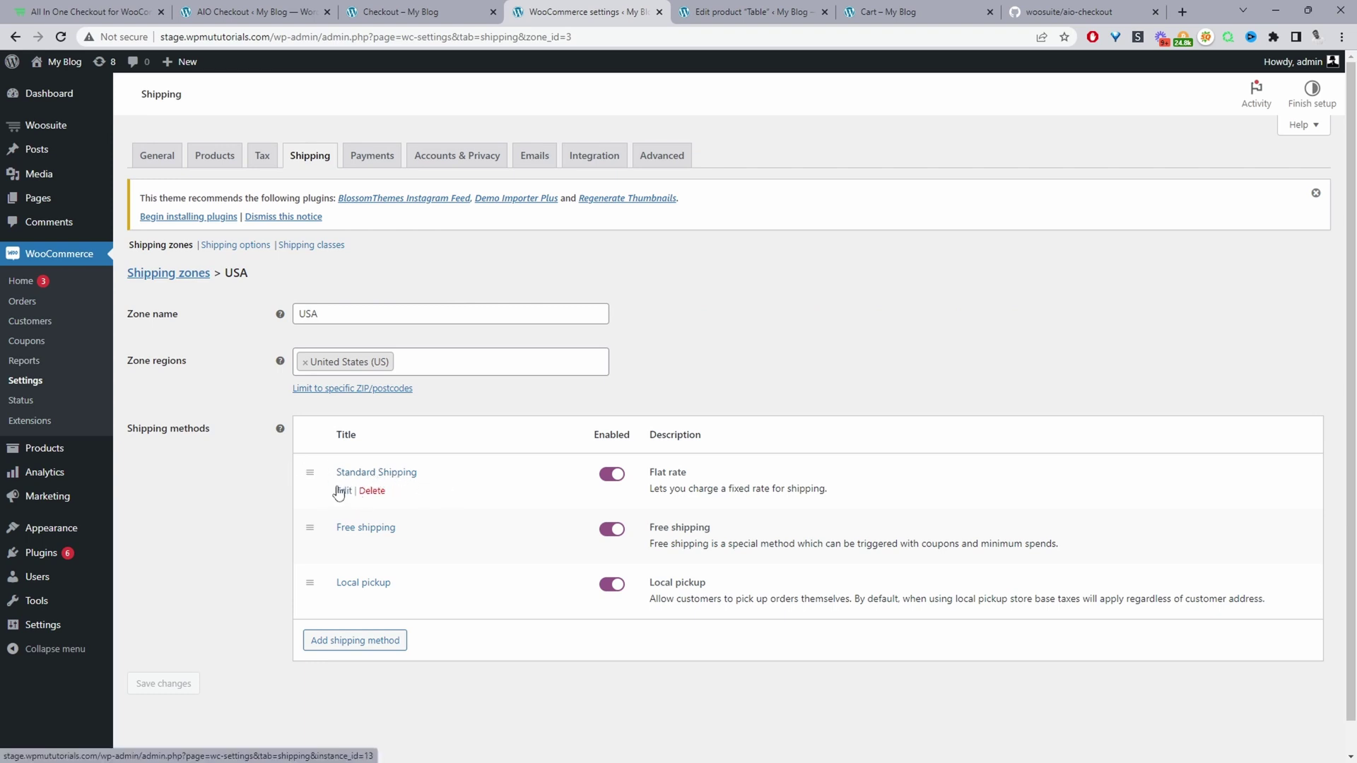
- In Standard Shipping, copy the cost formula into the bulky class cost, replacing 3.95 with 100
left_click(342, 491)
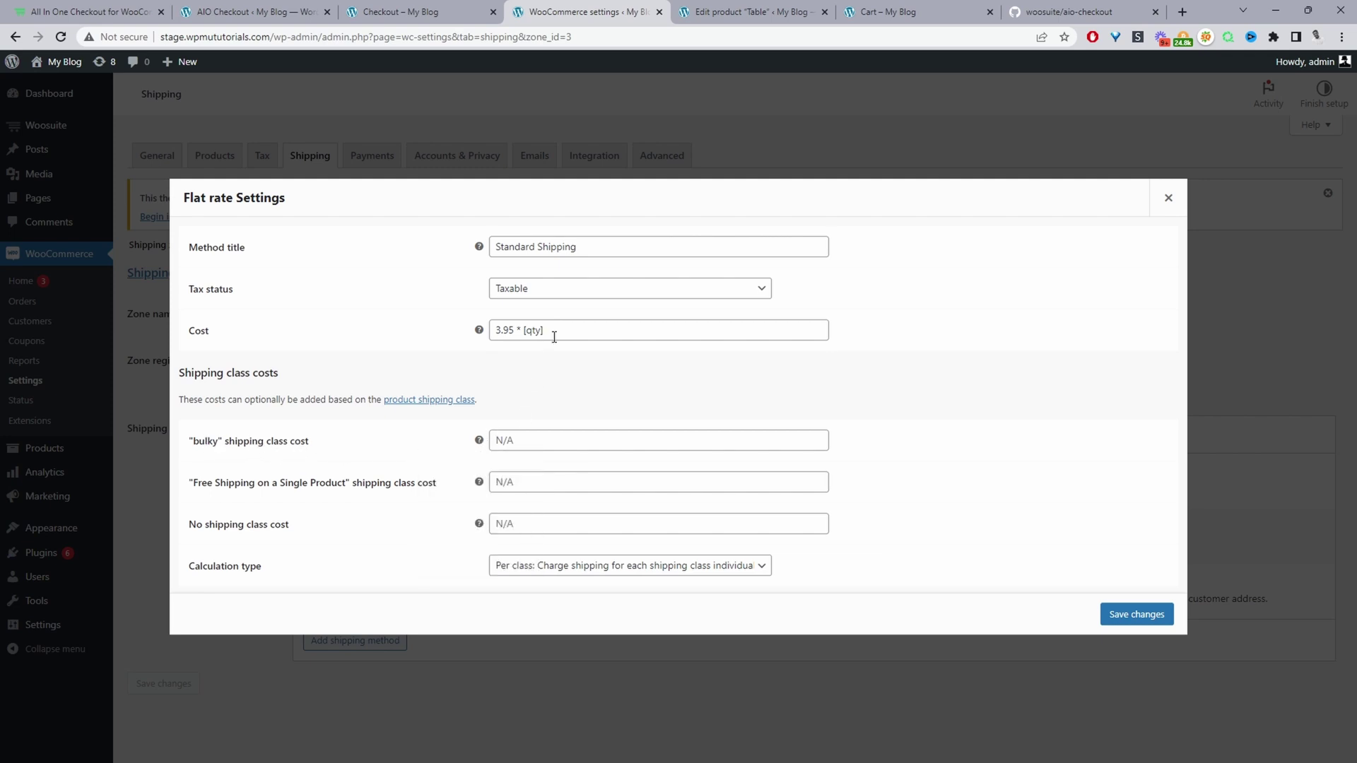
left_click_drag(559, 330, 492, 333)
key("ctrl+c")
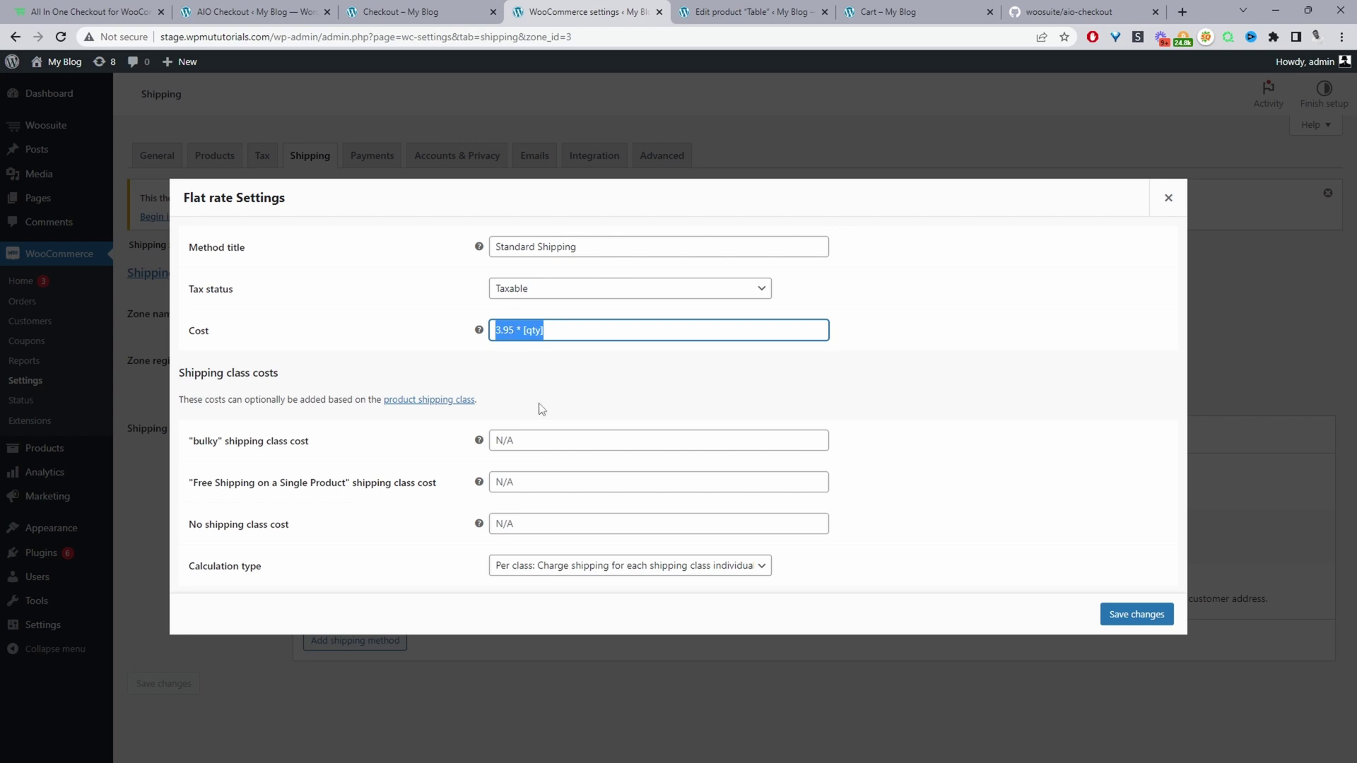
left_click(522, 442)
key("ctrl+v")
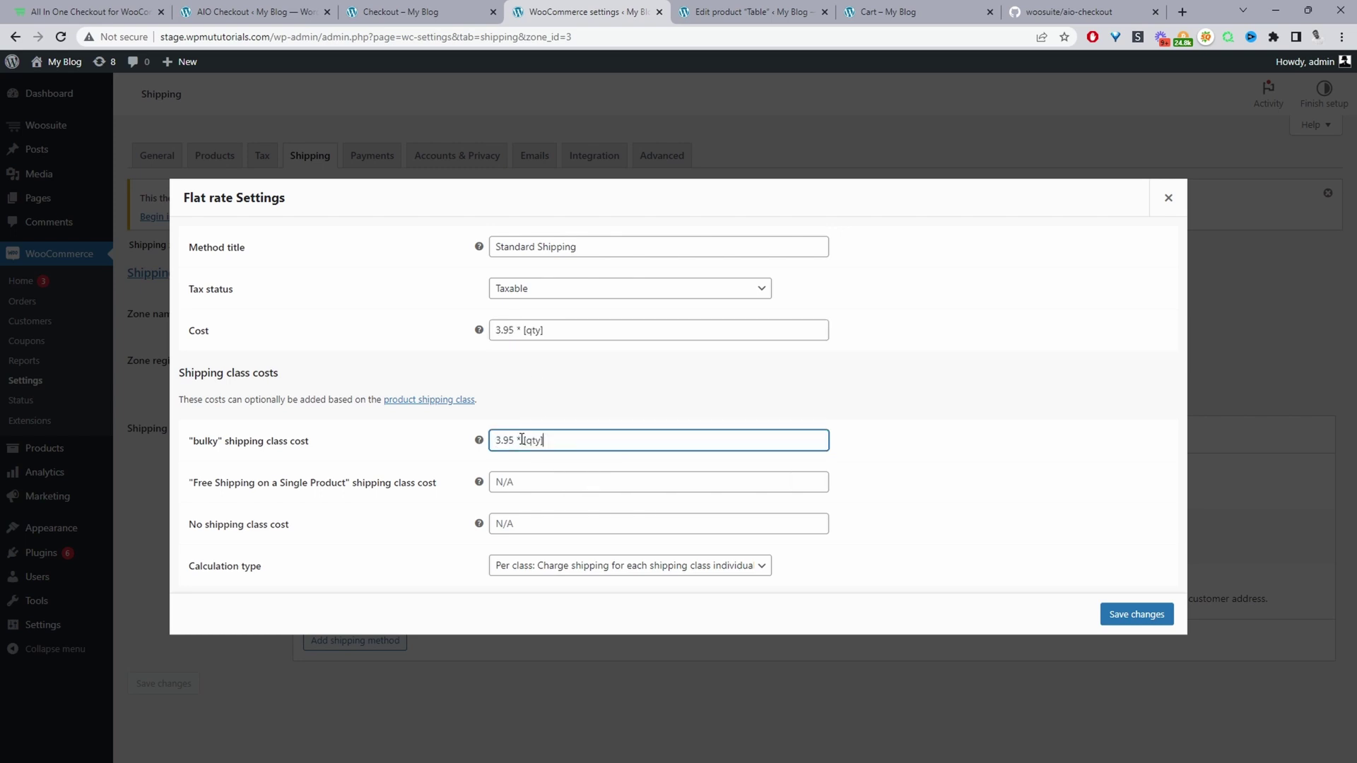
left_click_drag(515, 441, 466, 445)
type("100")
left_click_drag(497, 442, 514, 441)
- Keep the Calculation type as Per class and save the flat rate settings
left_click(218, 578)
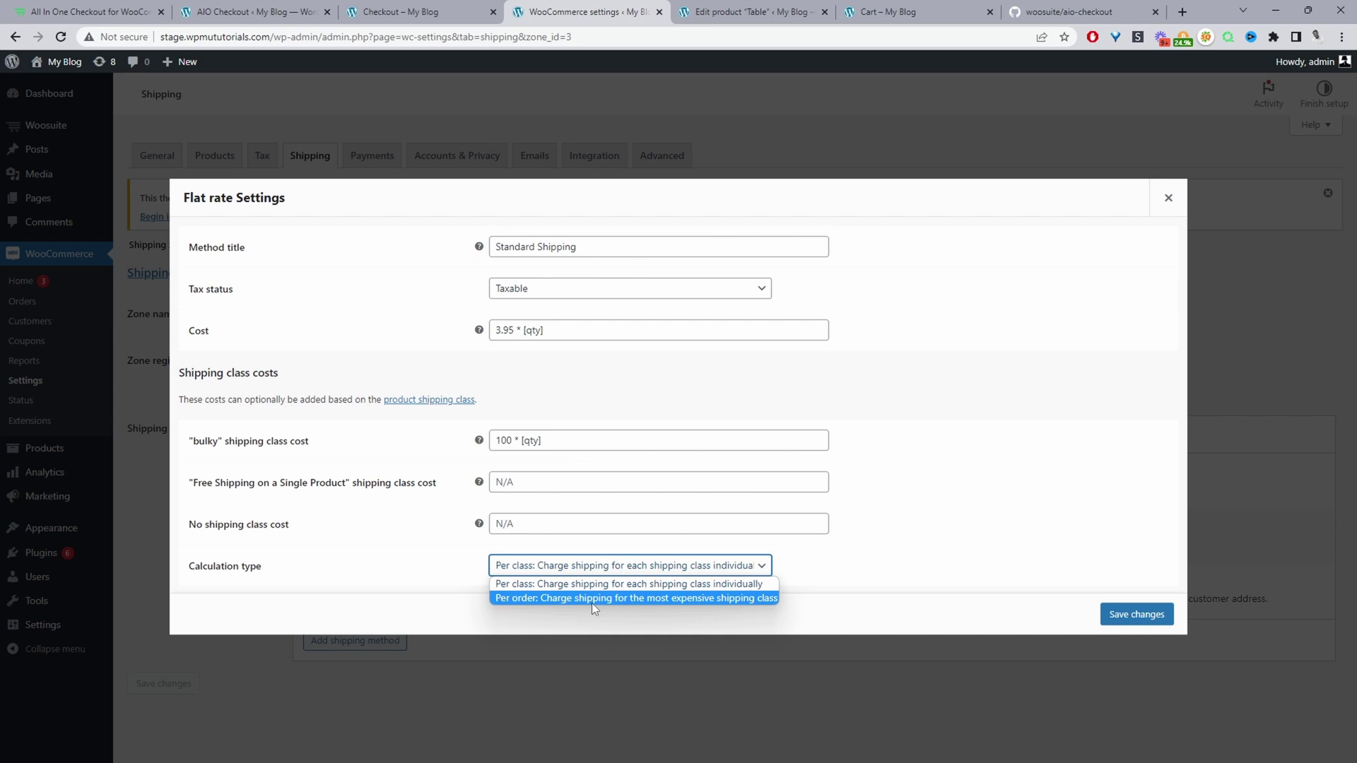
left_click(715, 584)
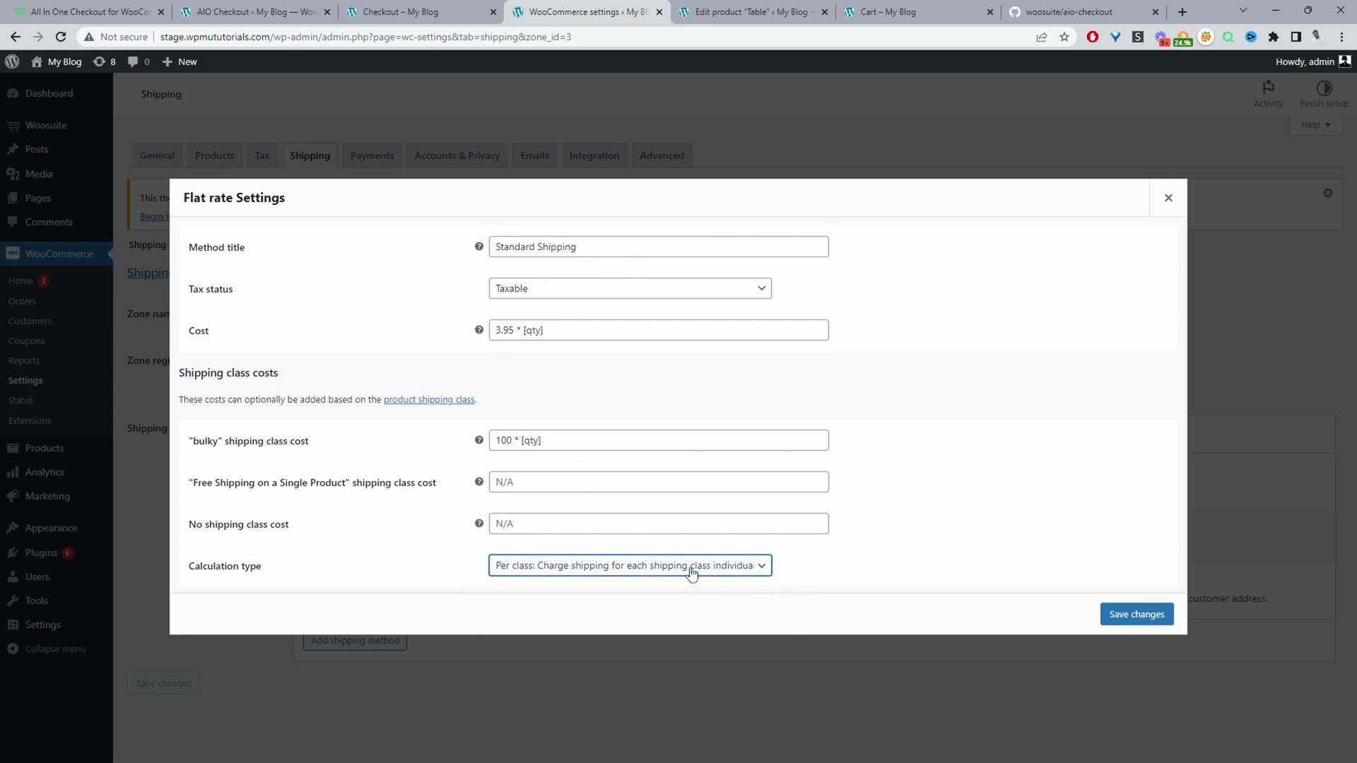
left_click(1138, 615)
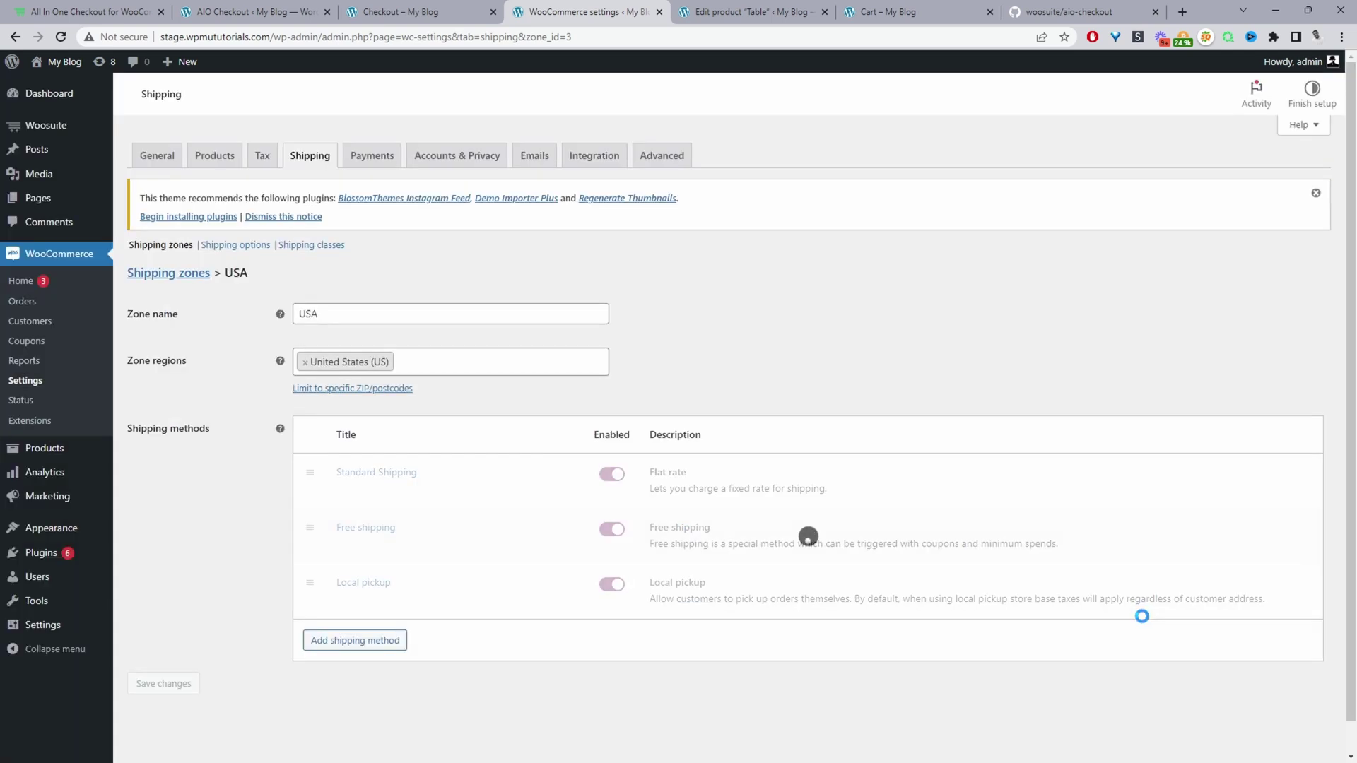
- Open the Table product's storefront page in a new tab
left_click(735, 12)
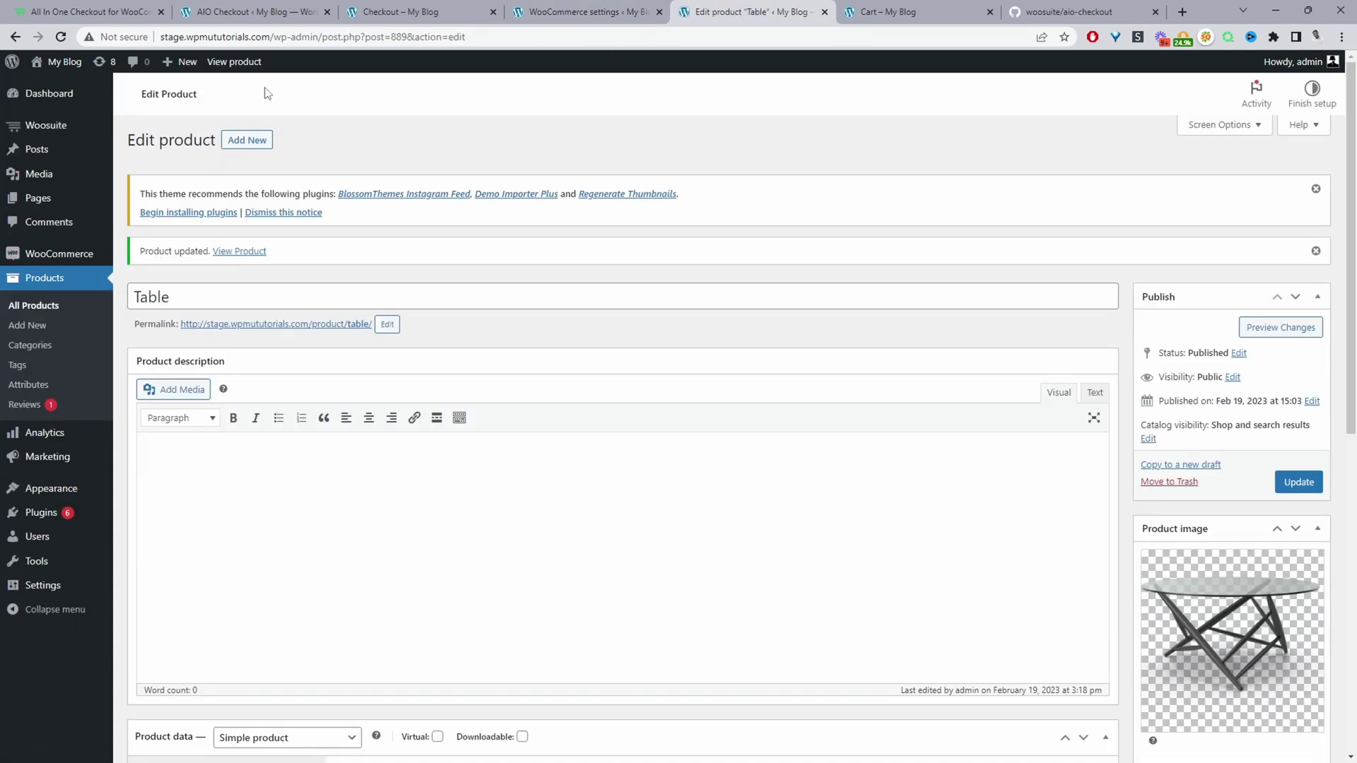
middle_click(233, 61)
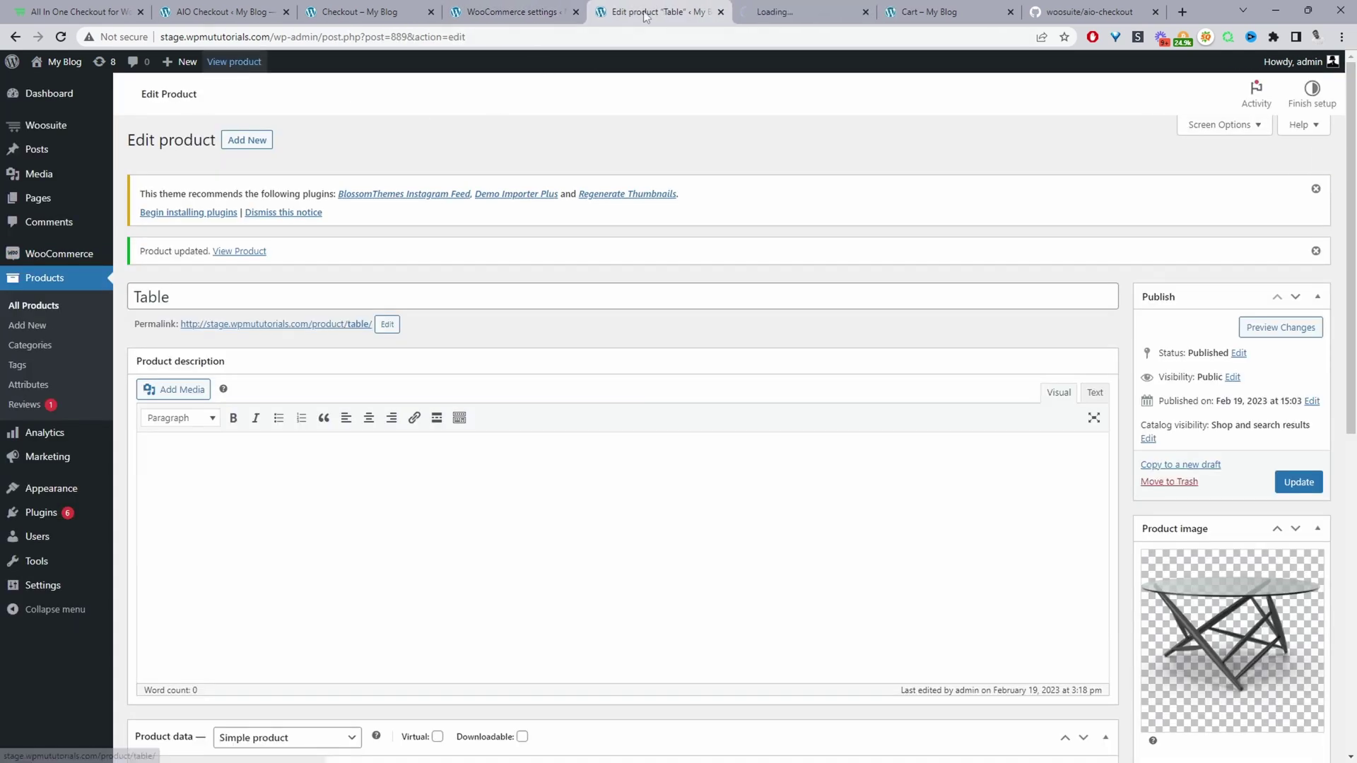
left_click(758, 5)
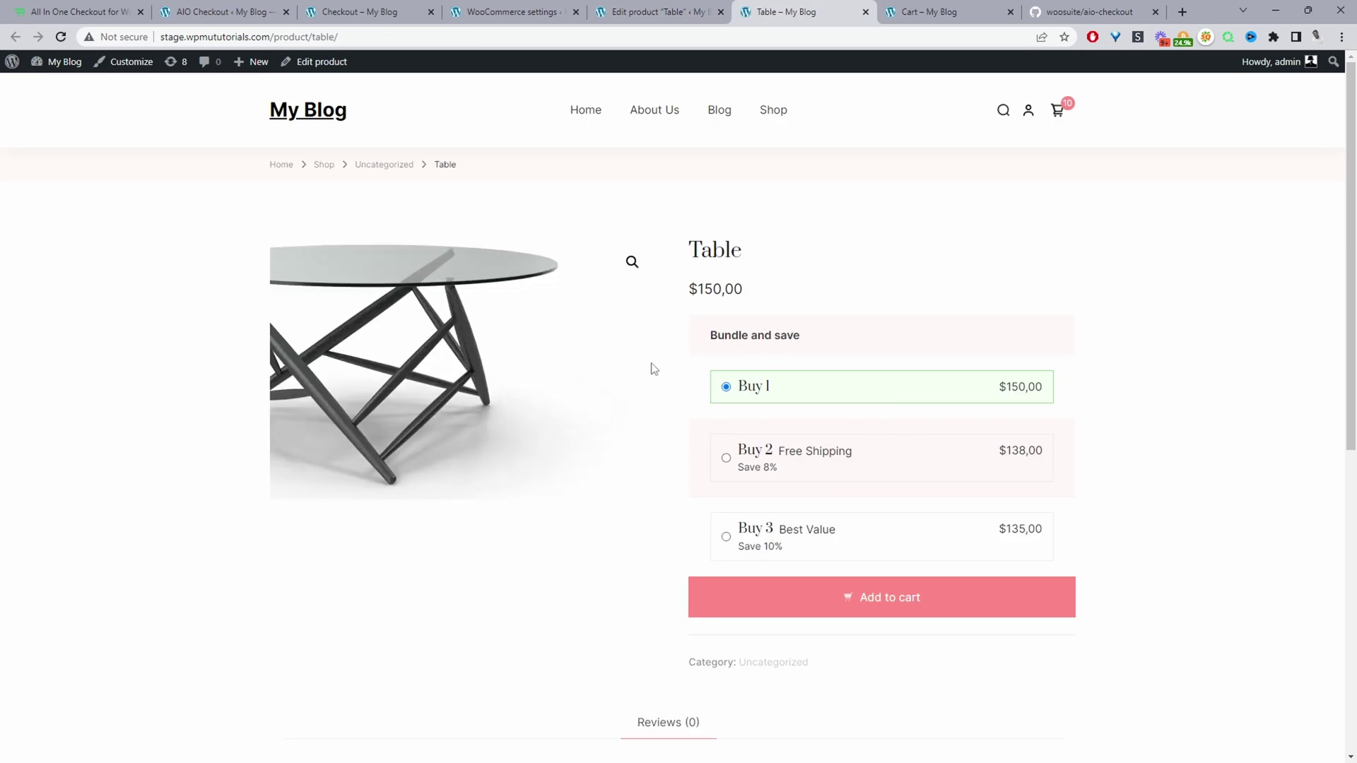
- Compare the Buy 1, Buy 2 Free Shipping and Buy 3 Best Value bundles, then view the cart
left_click(803, 461)
left_click(810, 538)
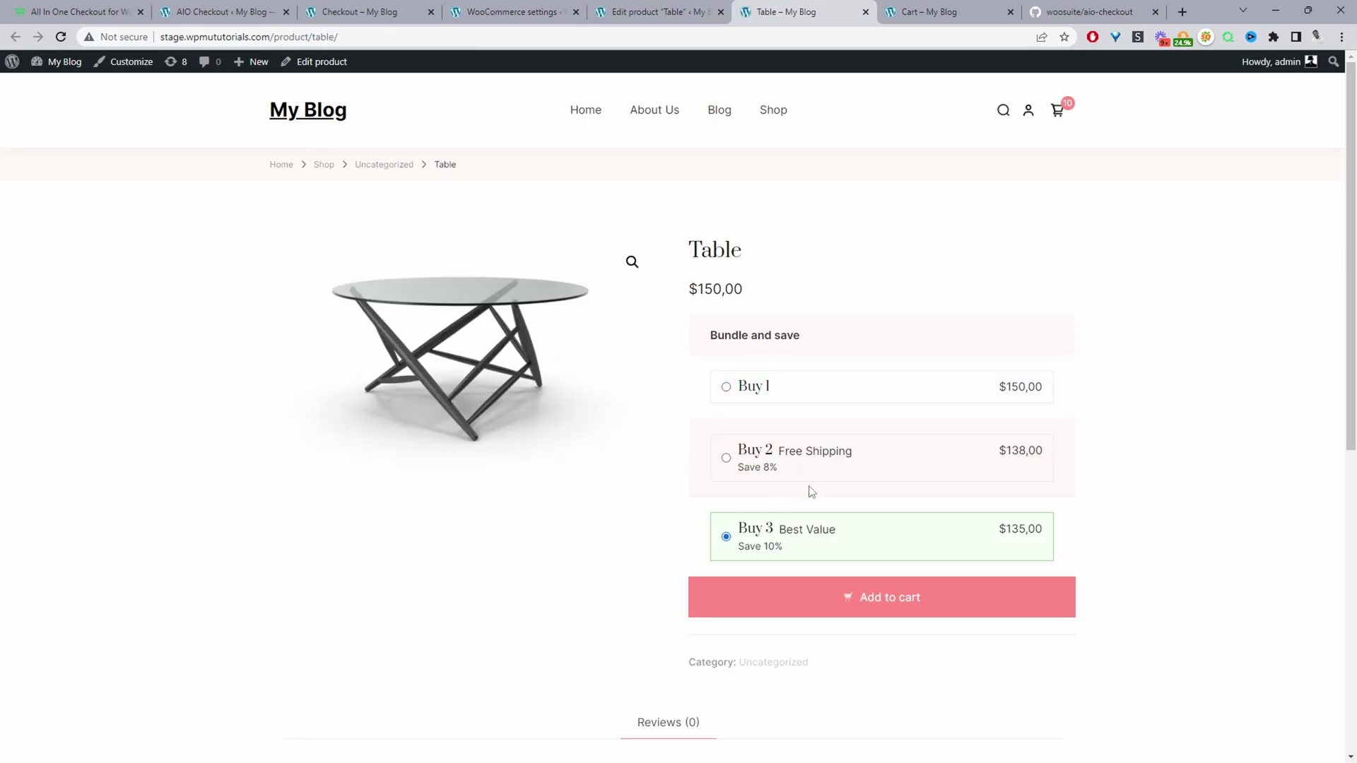
left_click(795, 443)
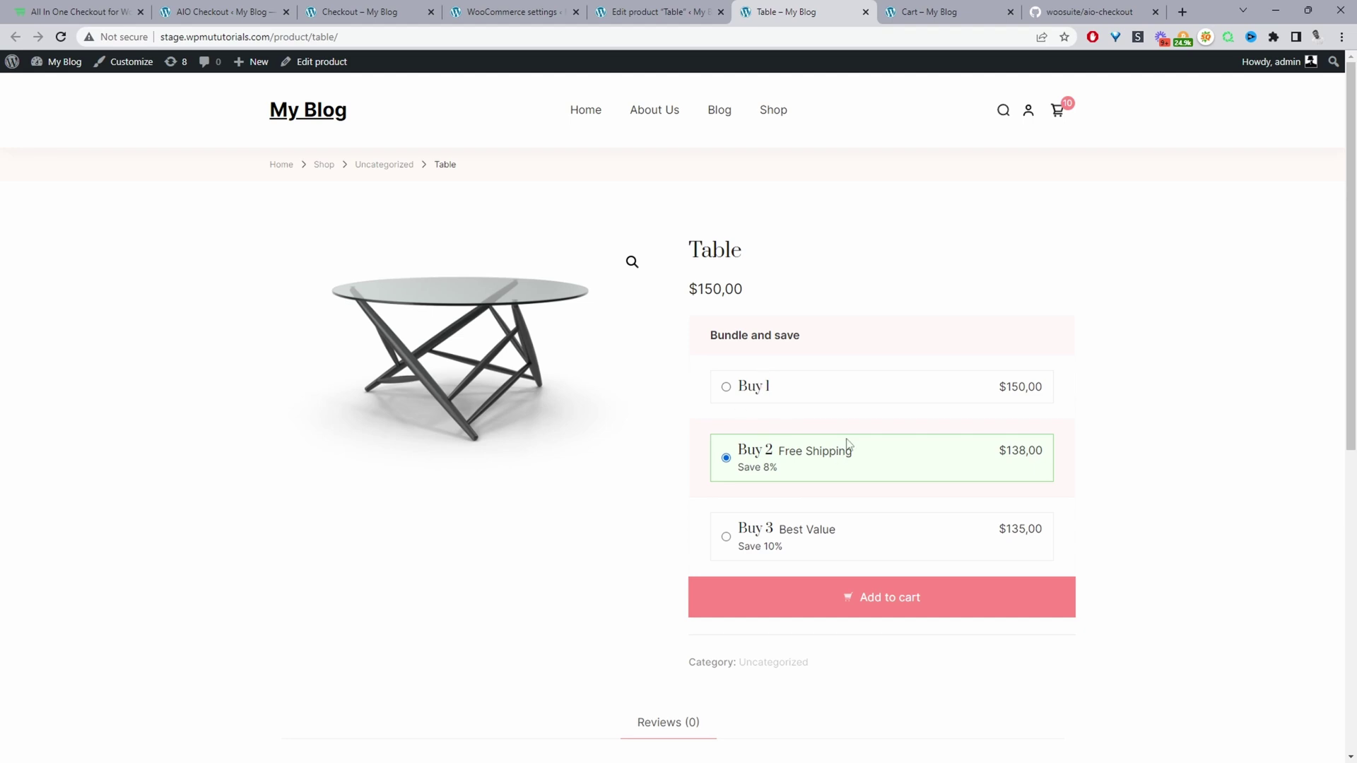
left_click(749, 387)
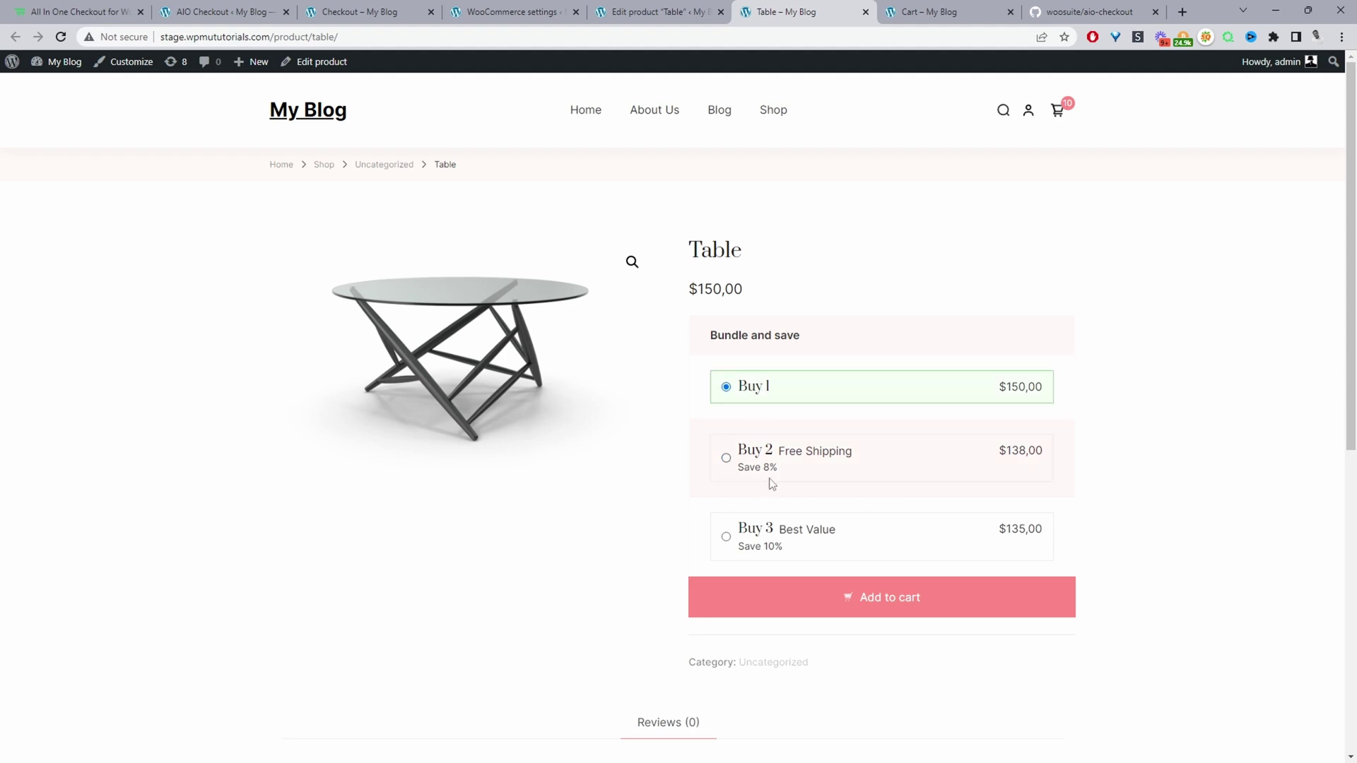
left_click(775, 472)
left_click(774, 532)
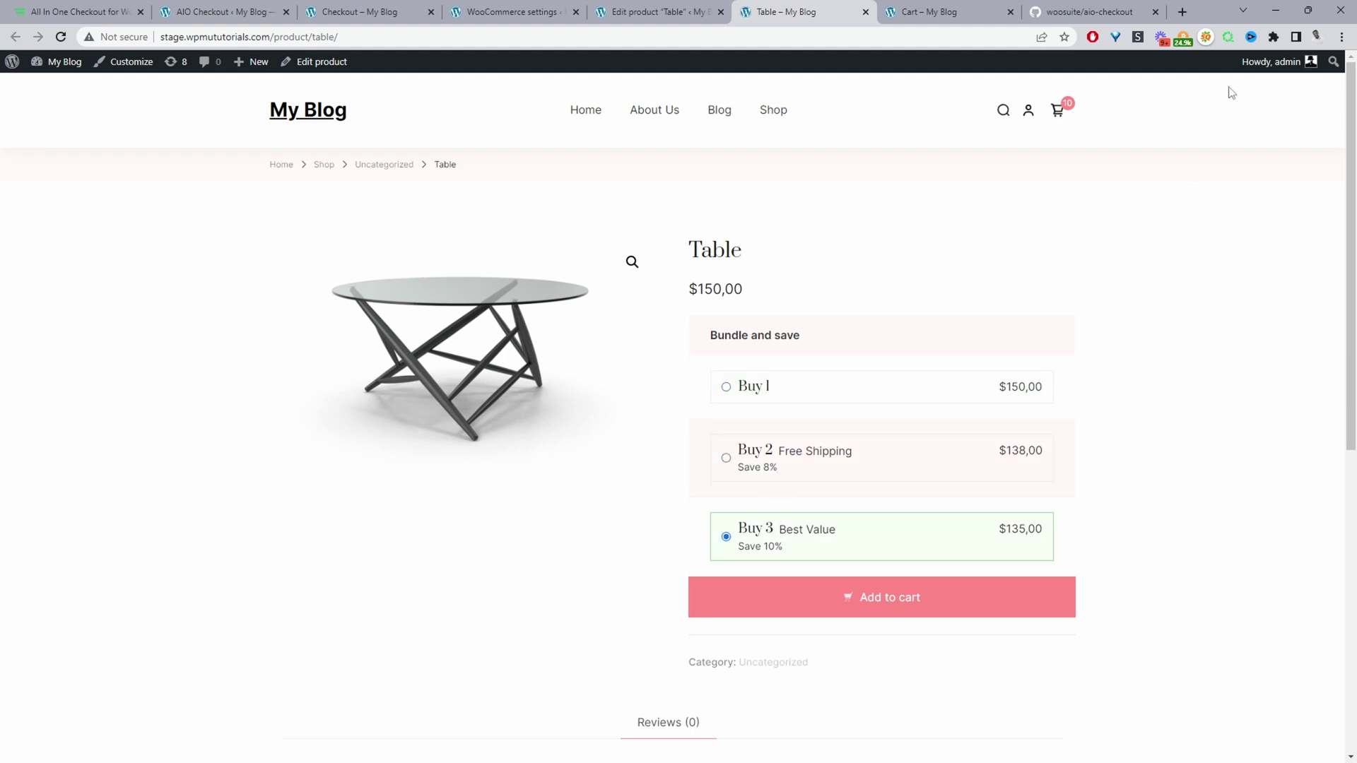
left_click(1064, 122)
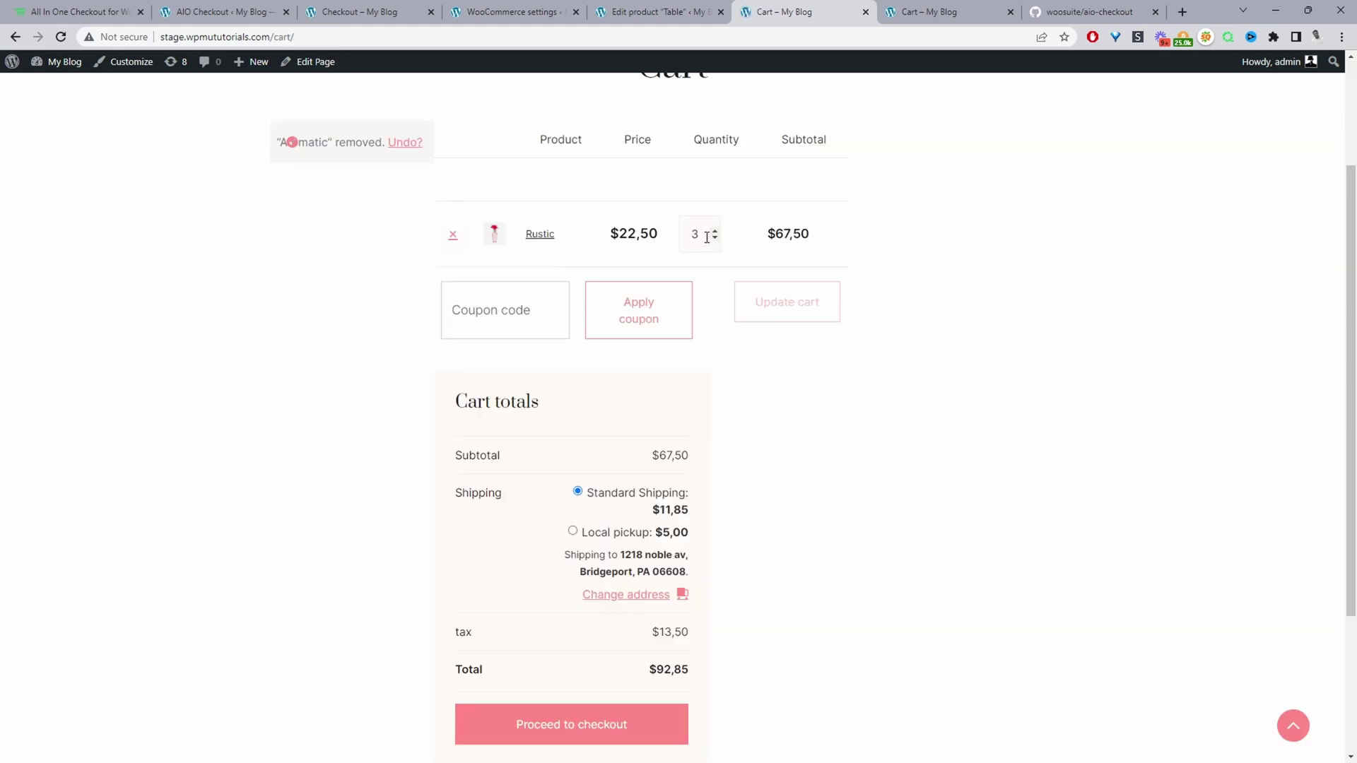
- Reduce Rustic to quantity 1, update the cart, and choose Local pickup for a $32,00 total
double_click(706, 237)
type("1")
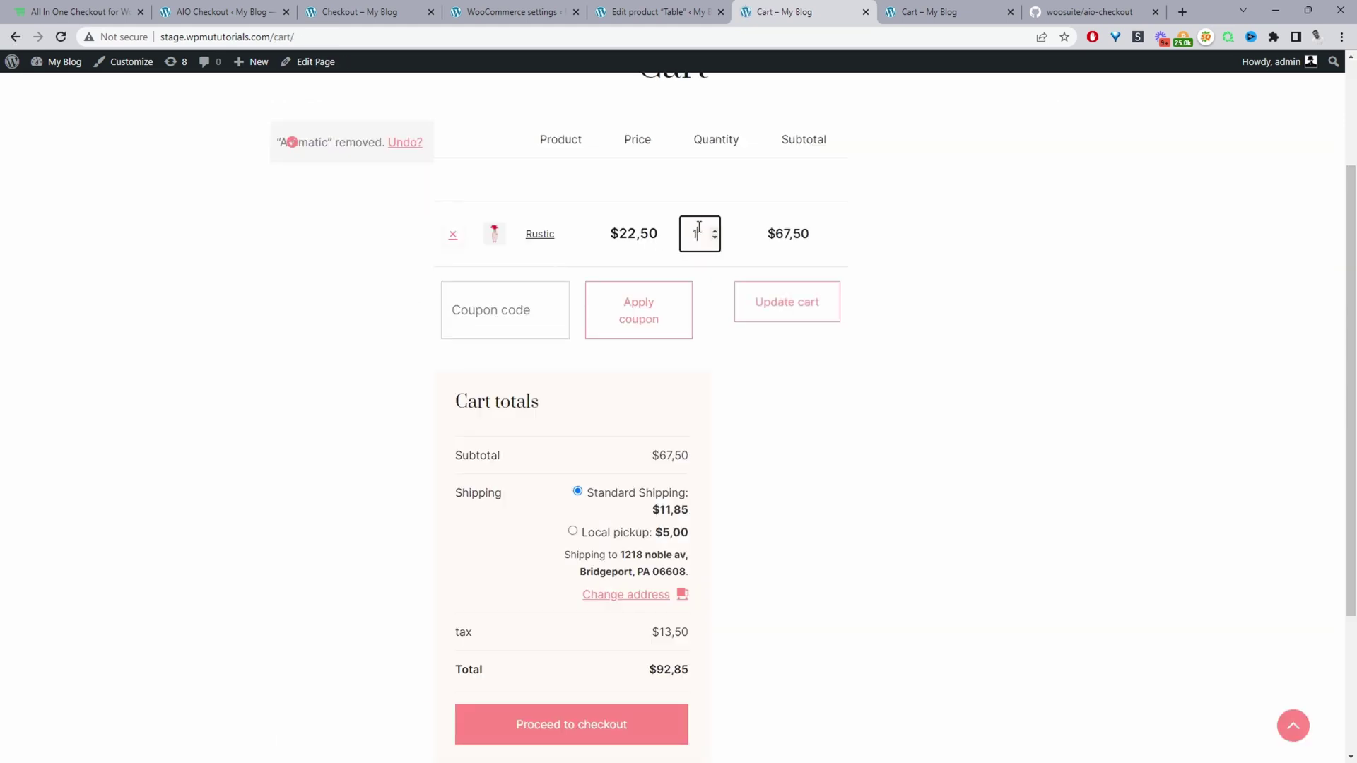
left_click(782, 302)
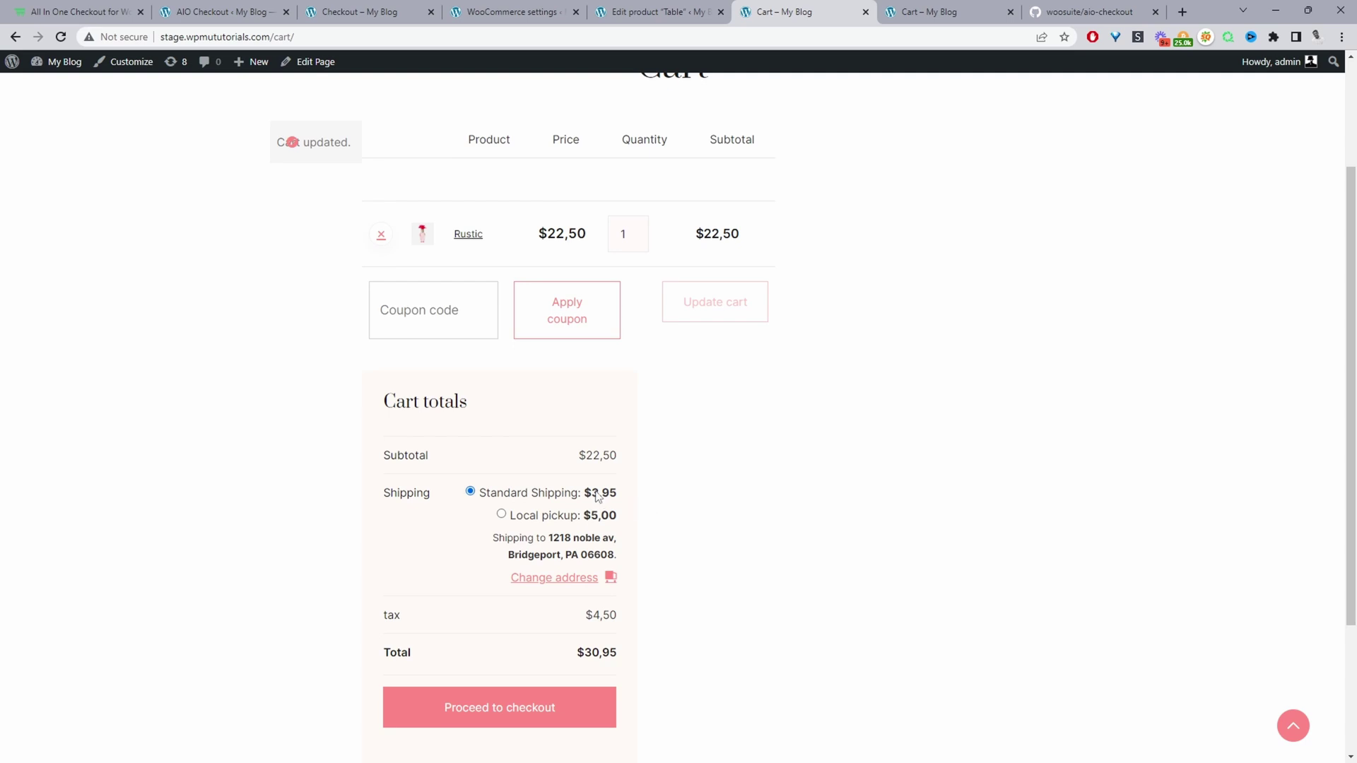
mouse_move(611, 495)
left_mouse_down()
mouse_move(485, 501)
mouse_move(596, 495)
left_mouse_up()
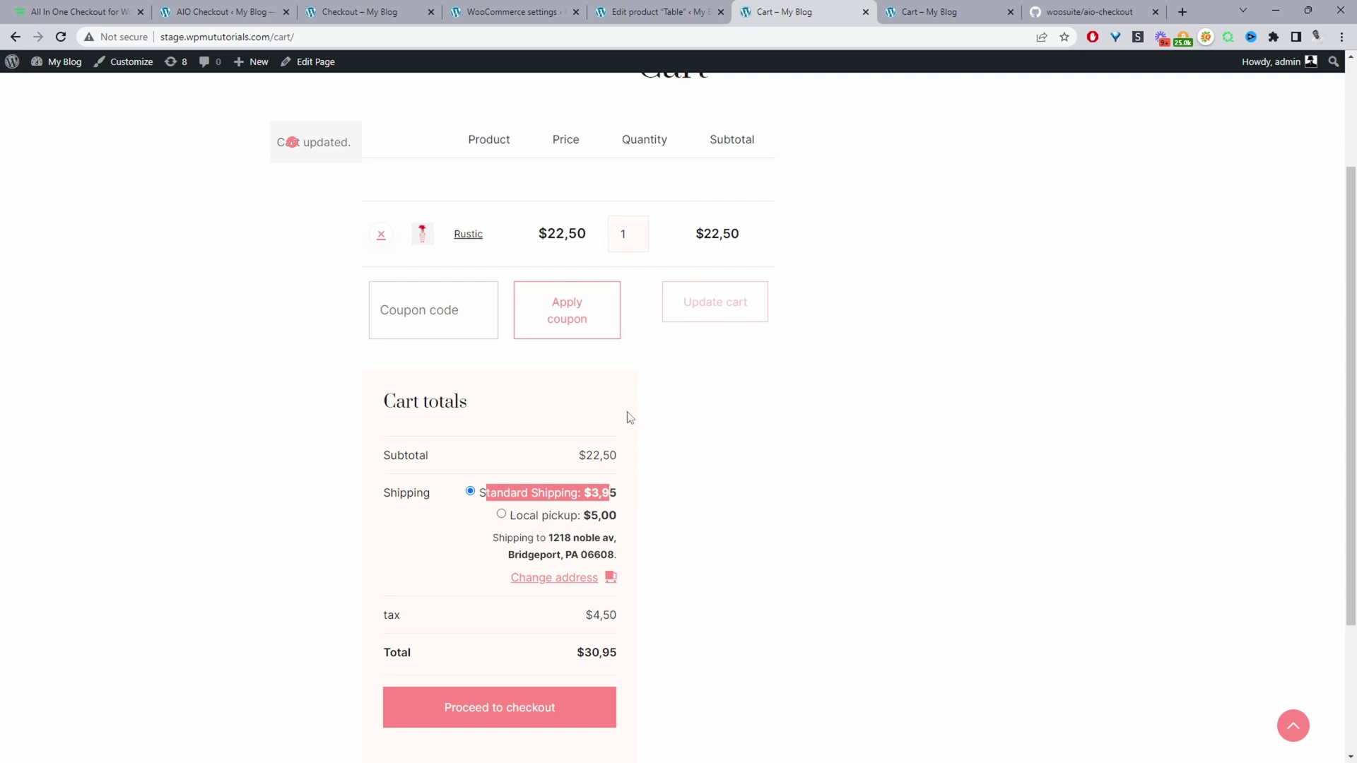
mouse_move(628, 463)
left_mouse_down()
mouse_move(585, 453)
mouse_move(625, 460)
left_mouse_up()
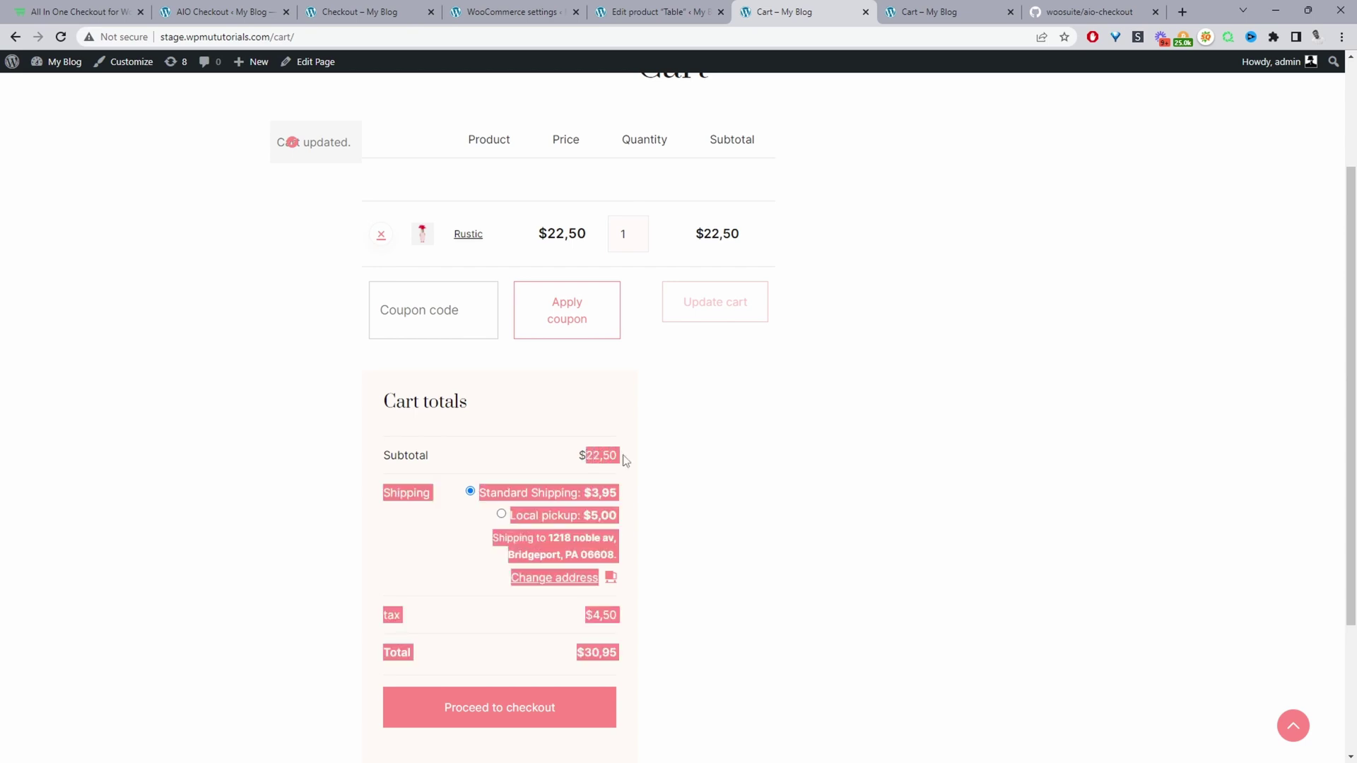
left_click(533, 515)
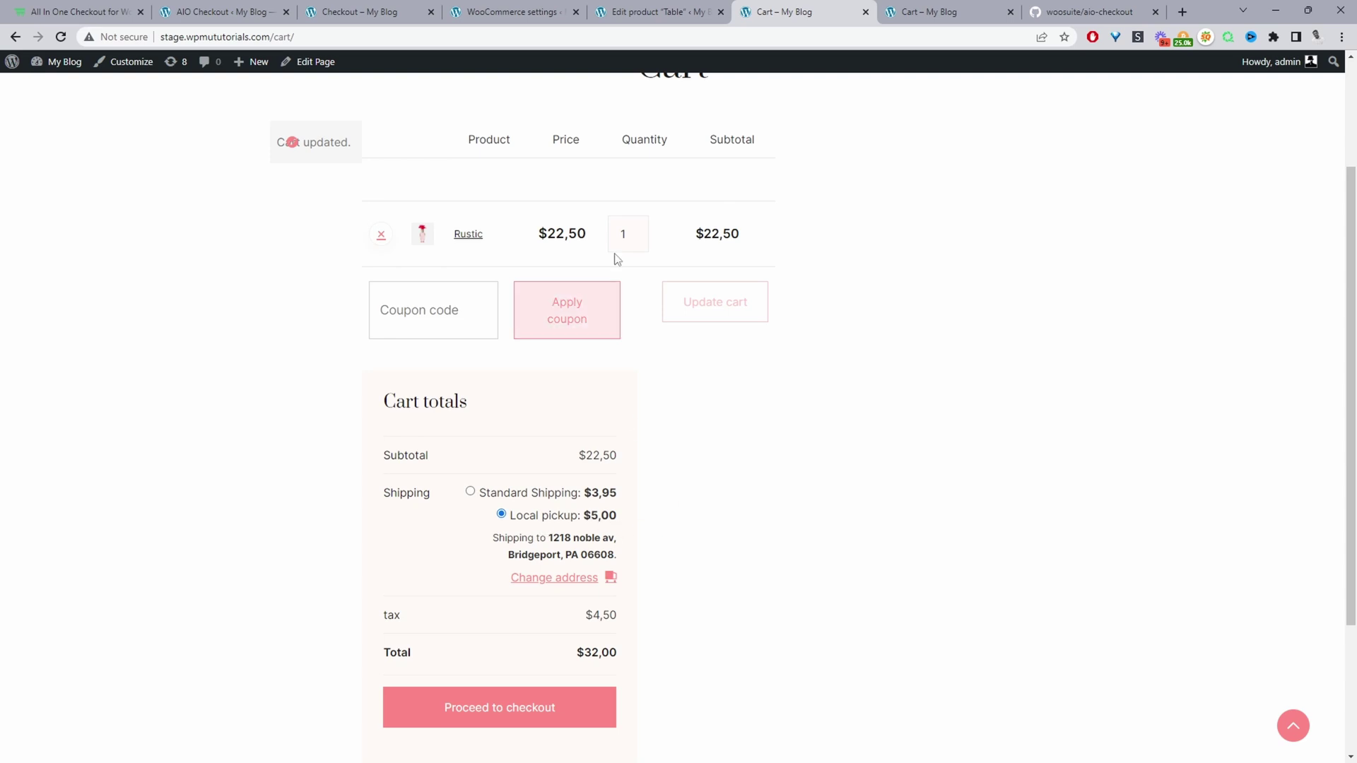
left_click(651, 9)
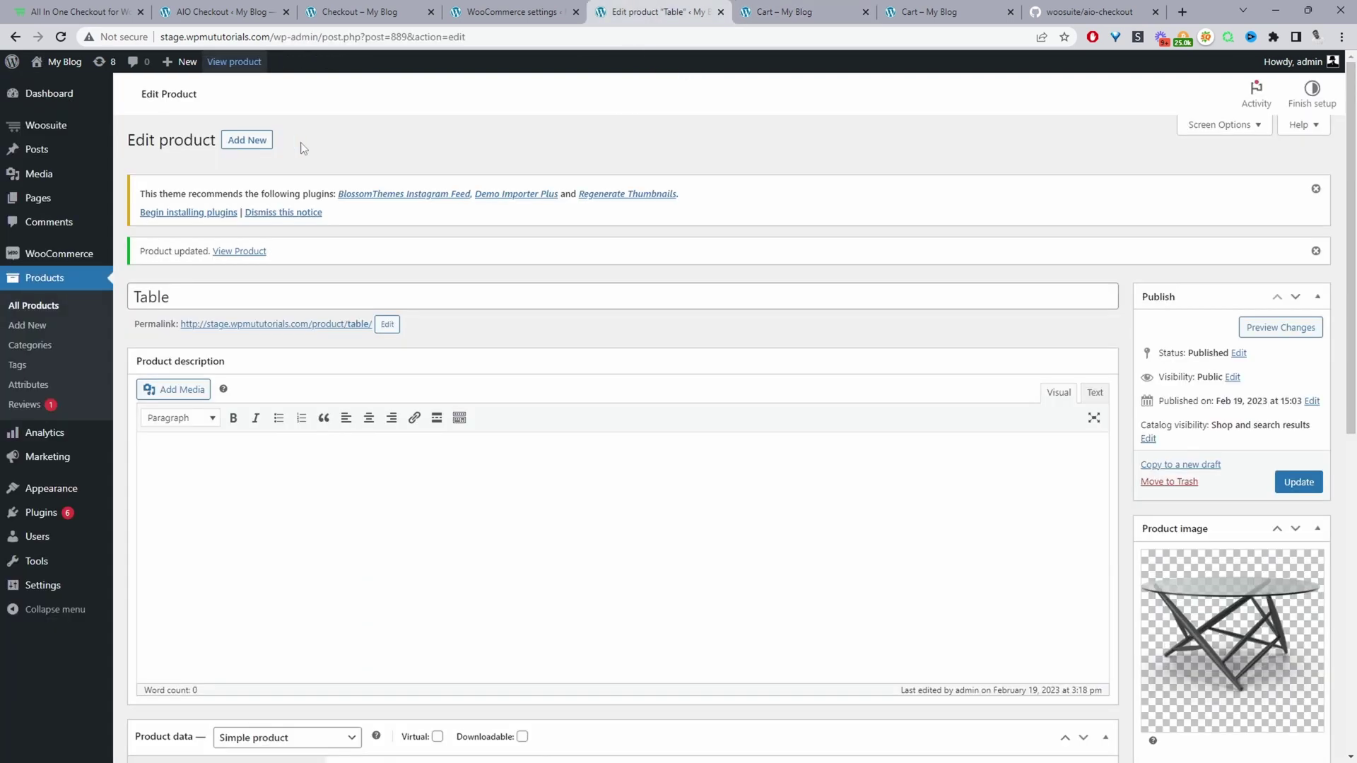
- With the Table in the cart beside Rustic, select Free shipping, lowering the total to $207,00
left_click(239, 64)
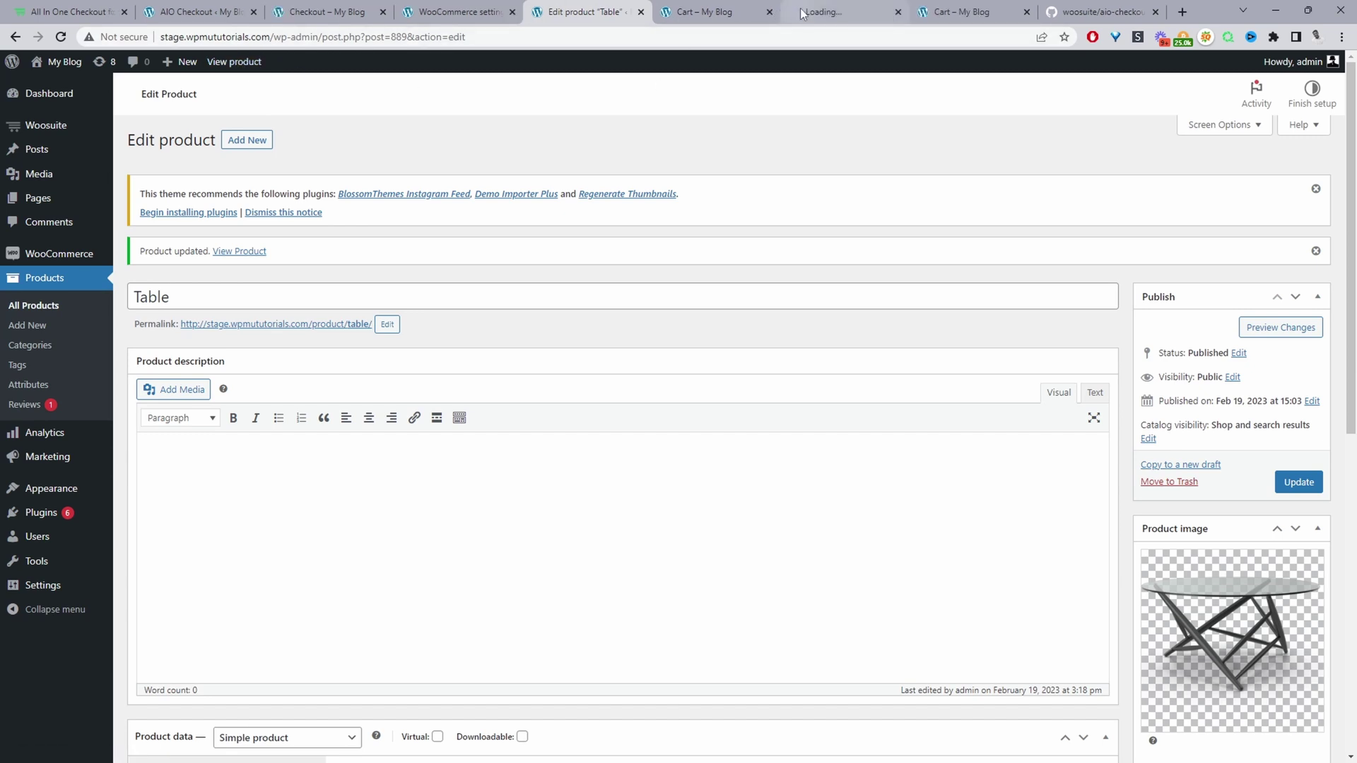
scroll(688, 424, "down", 2)
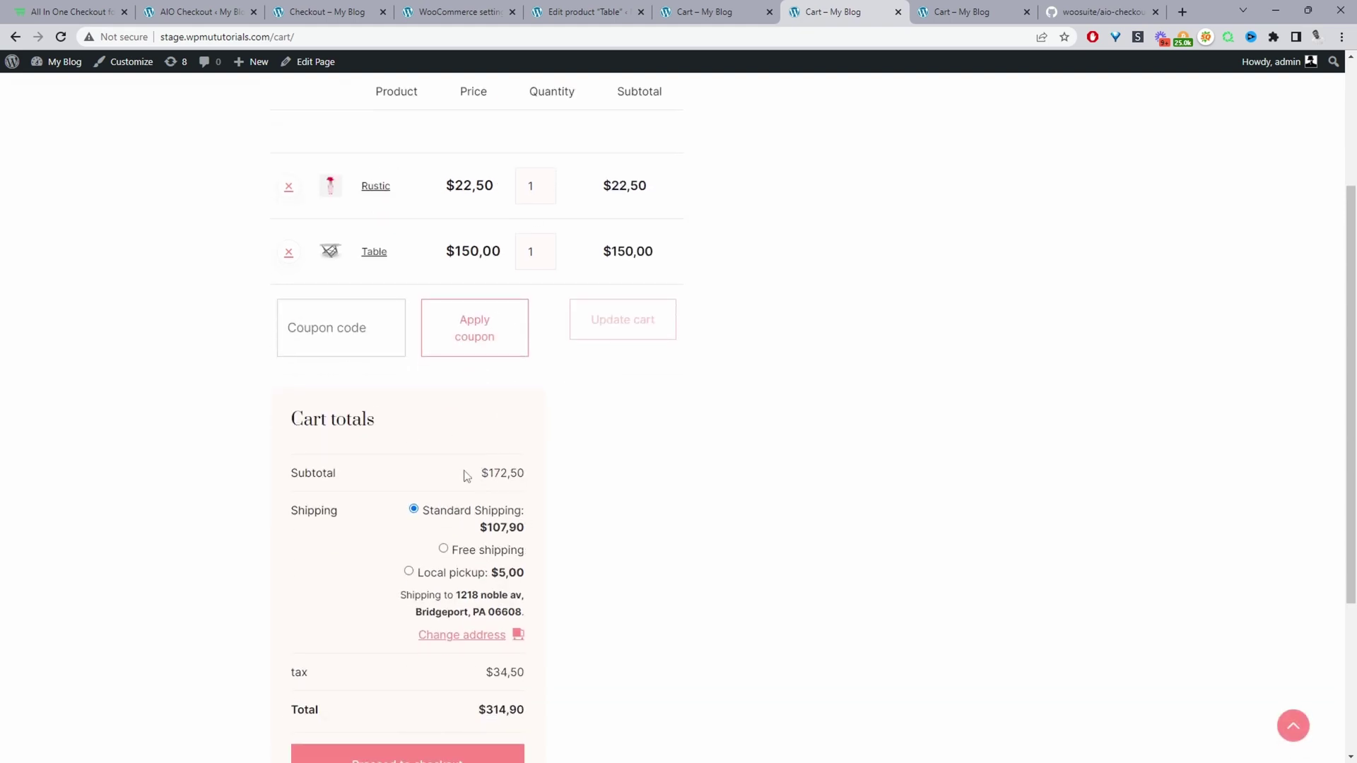
left_click(442, 550)
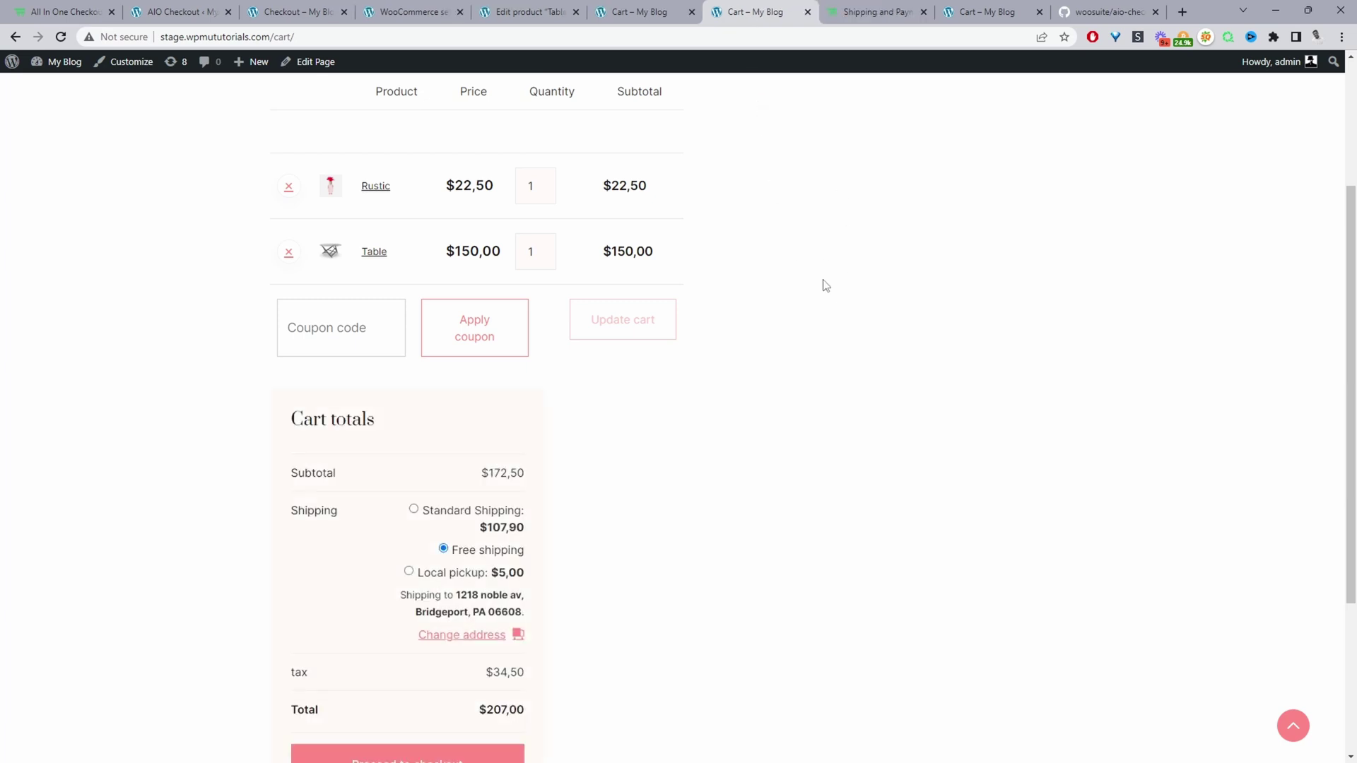
- Switch to the Woosuite Conditional Shipping and Payments plugin page
left_click(851, 14)
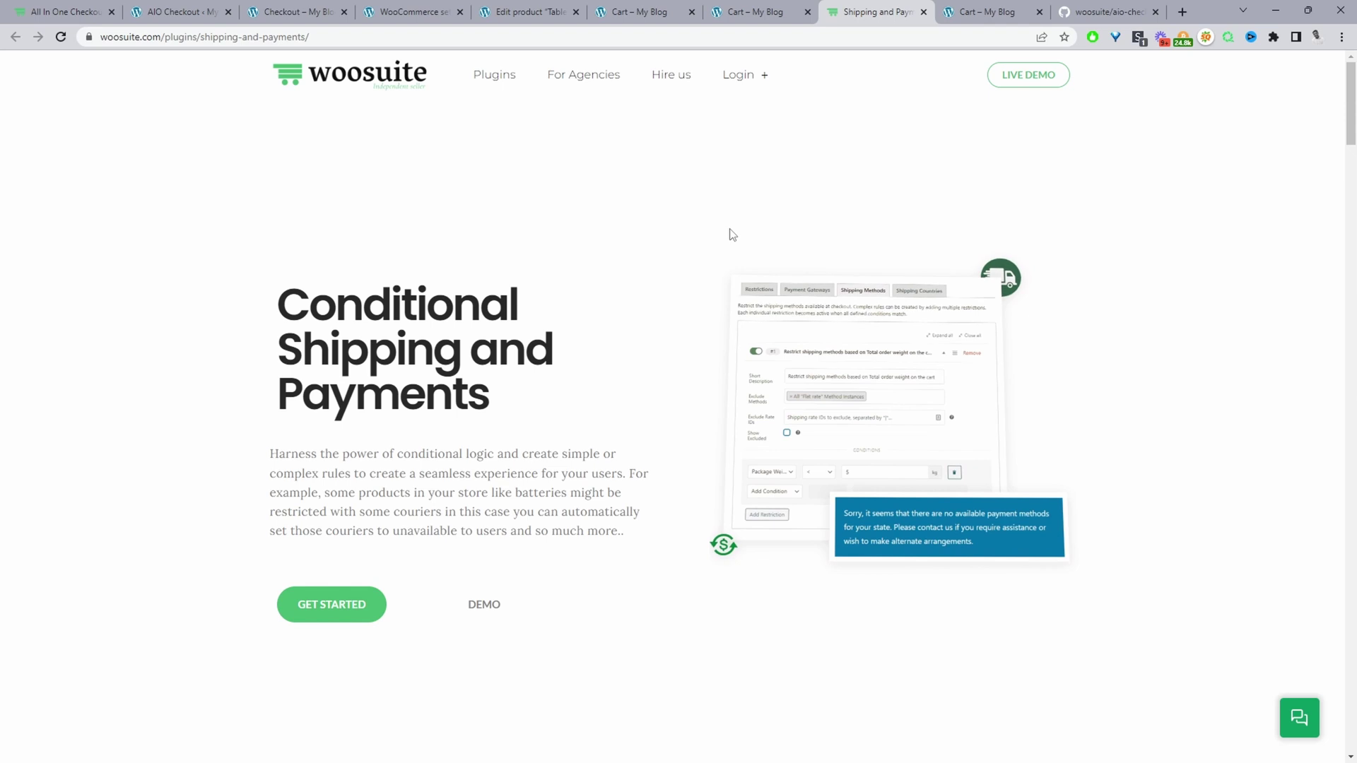
- Return to the cart and review the totals: Free shipping, $207,00
left_click(760, 20)
scroll(562, 416, "down", 2)
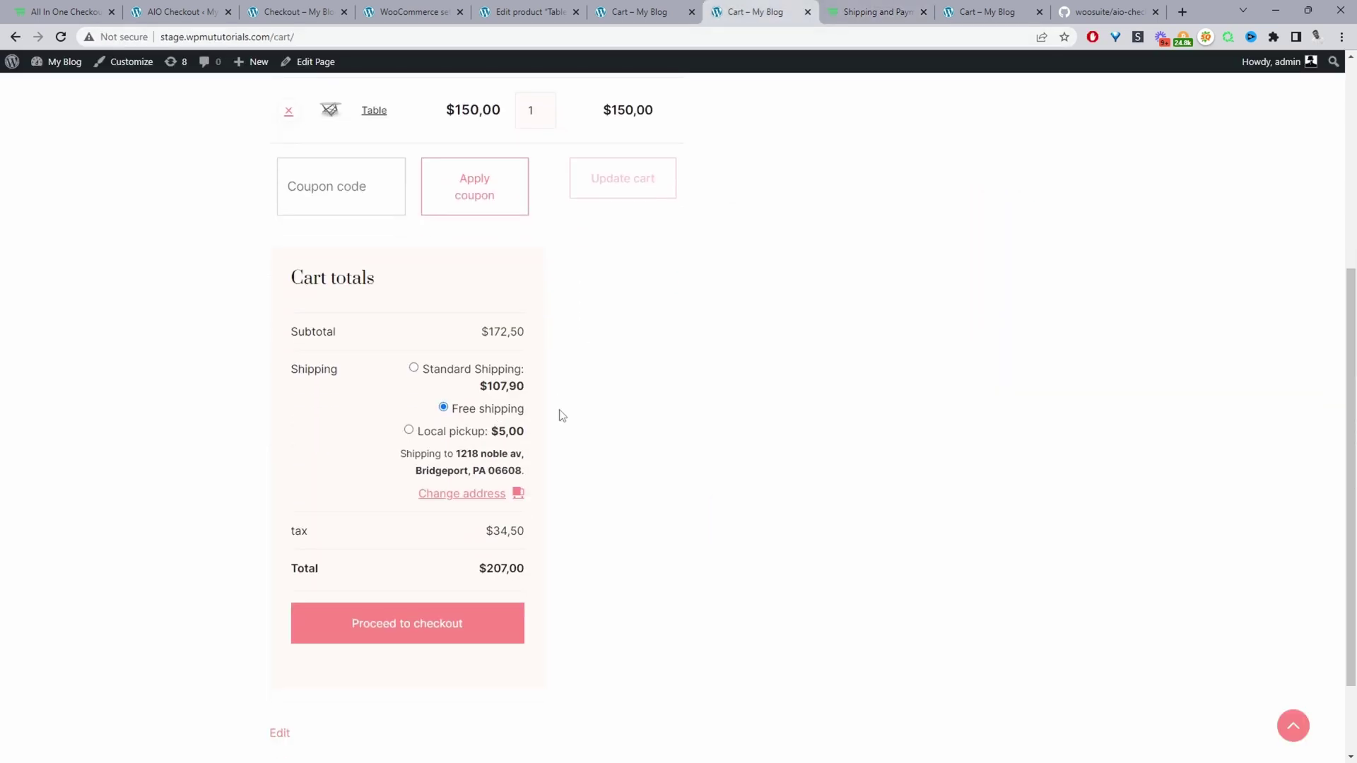